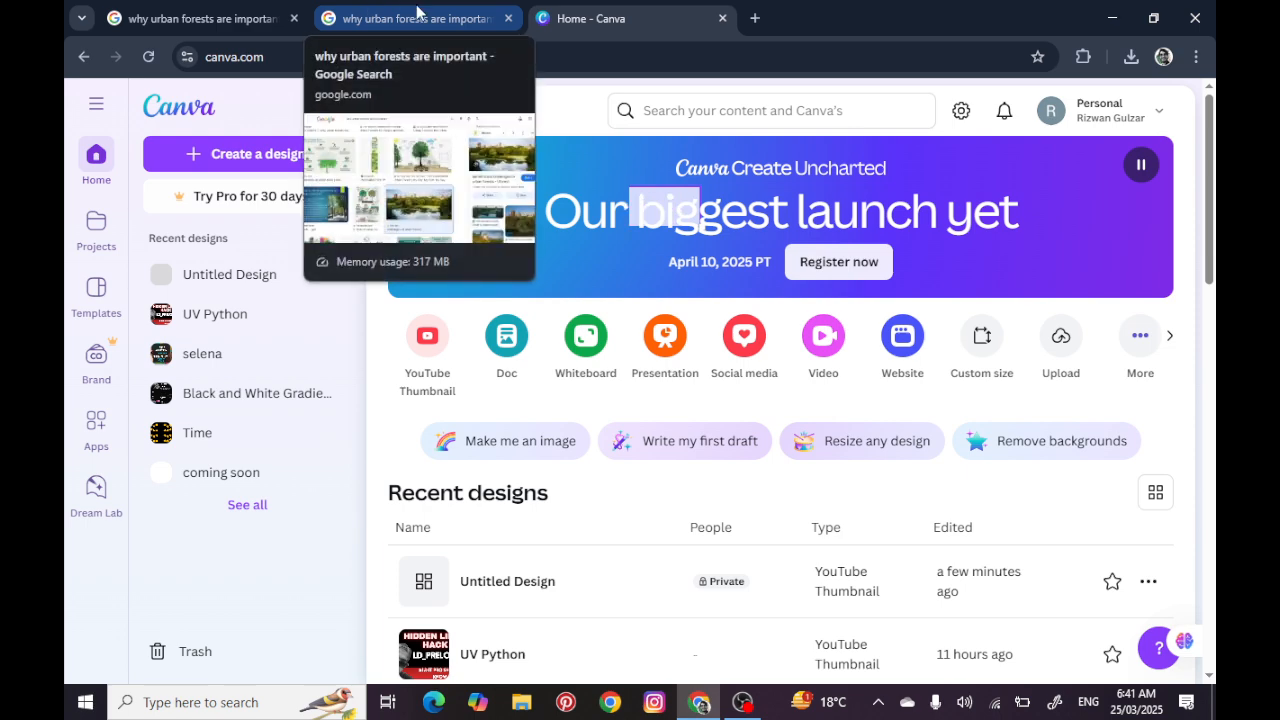
Find the Uforest photo of a park pond and skyline in the urban forests image results and view it full-size in a new tab
left_click(370, 10)
scroll(500, 250, "up", 1)
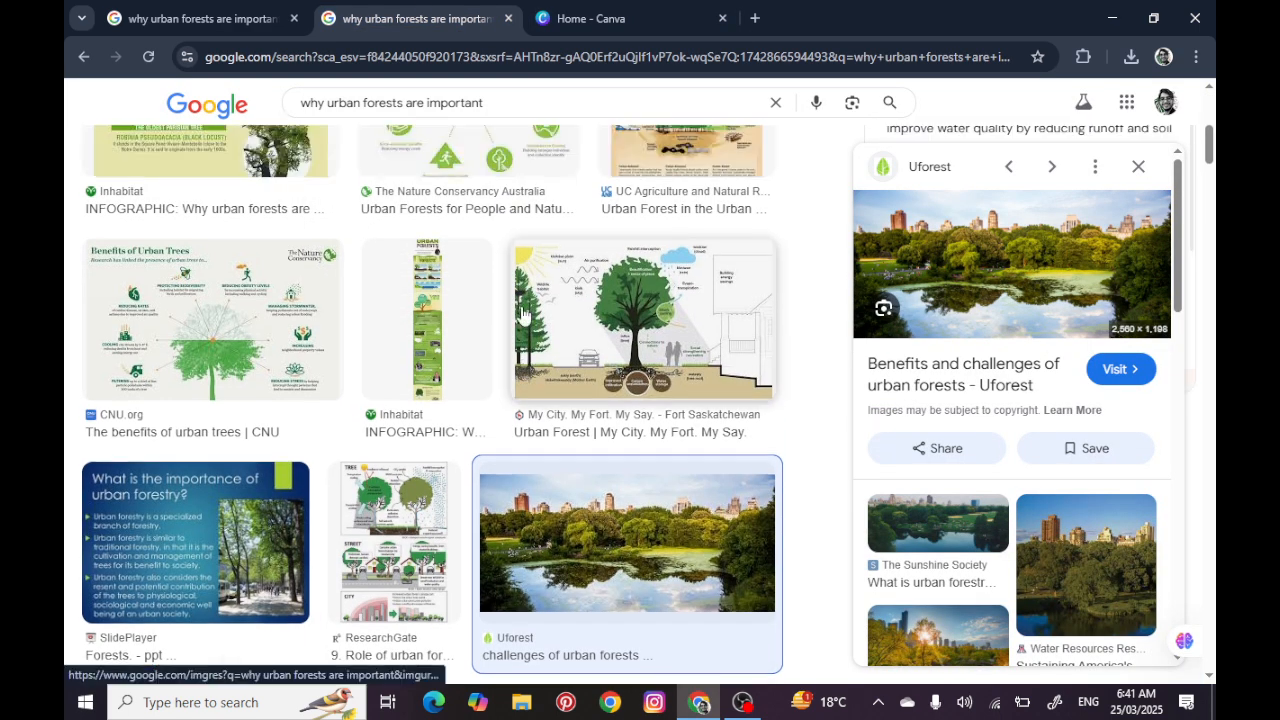
scroll(522, 315, "up", 4)
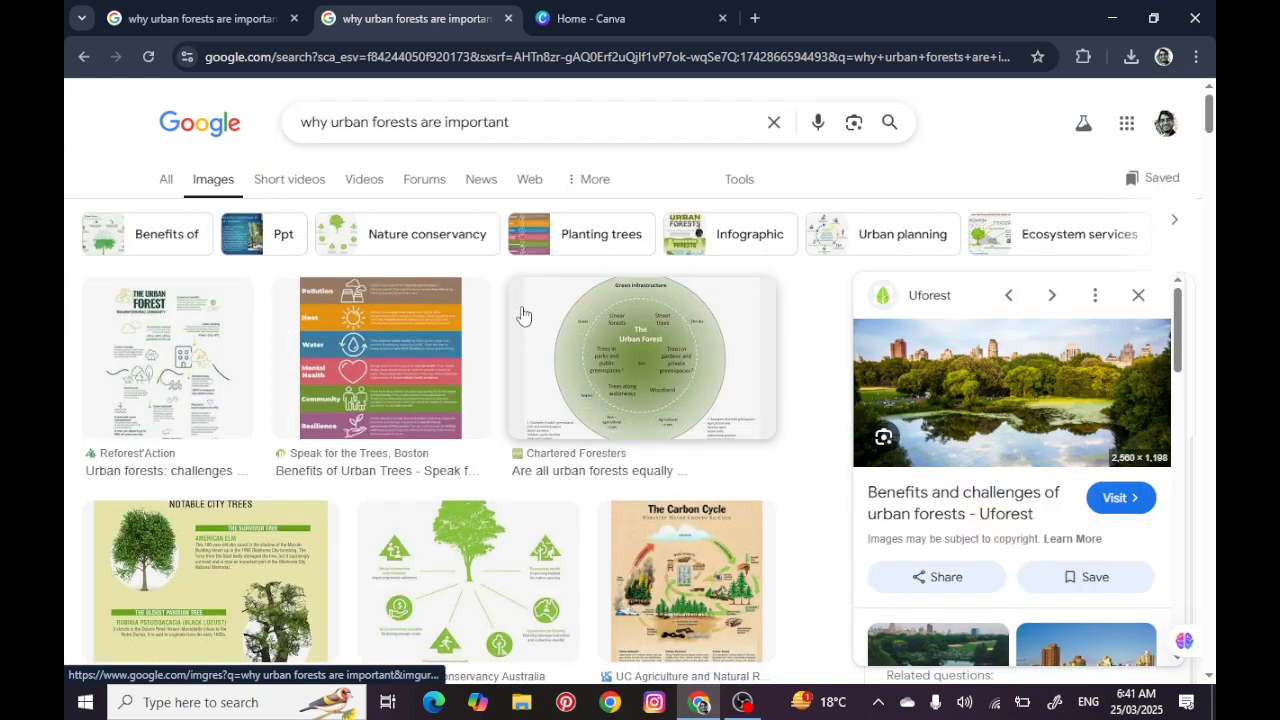
scroll(505, 308, "down", 1)
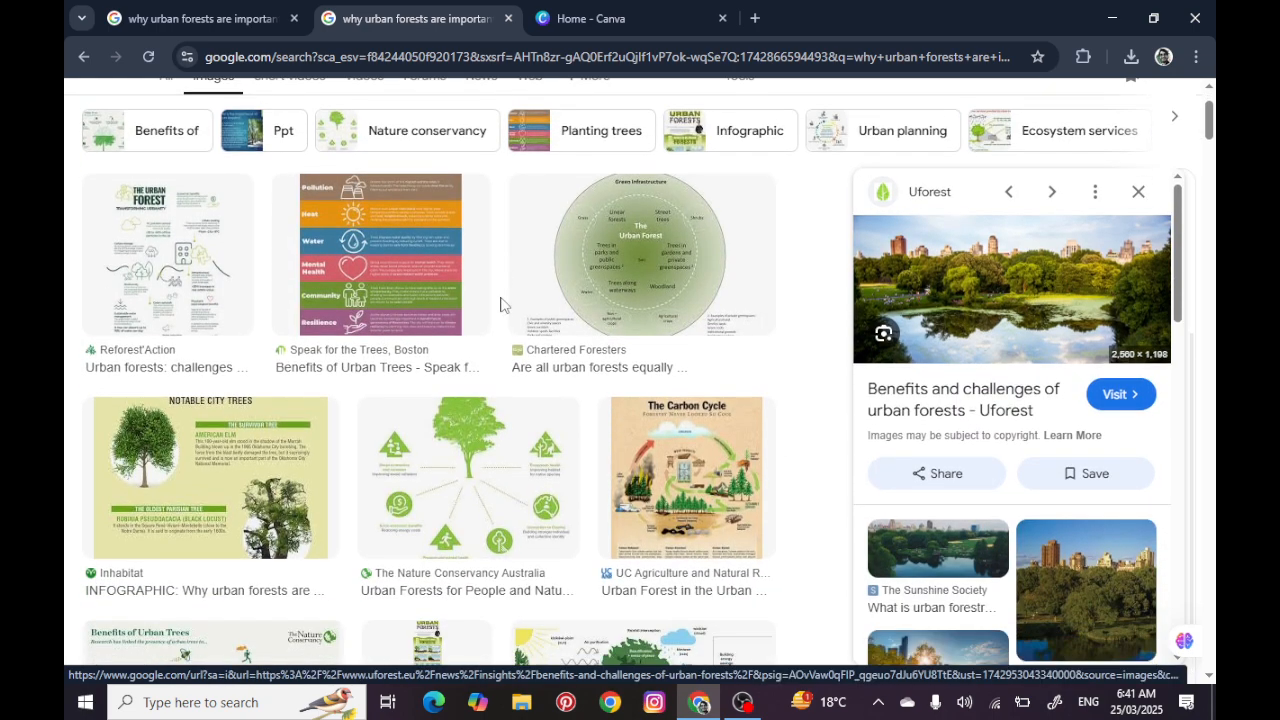
scroll(501, 306, "down", 4)
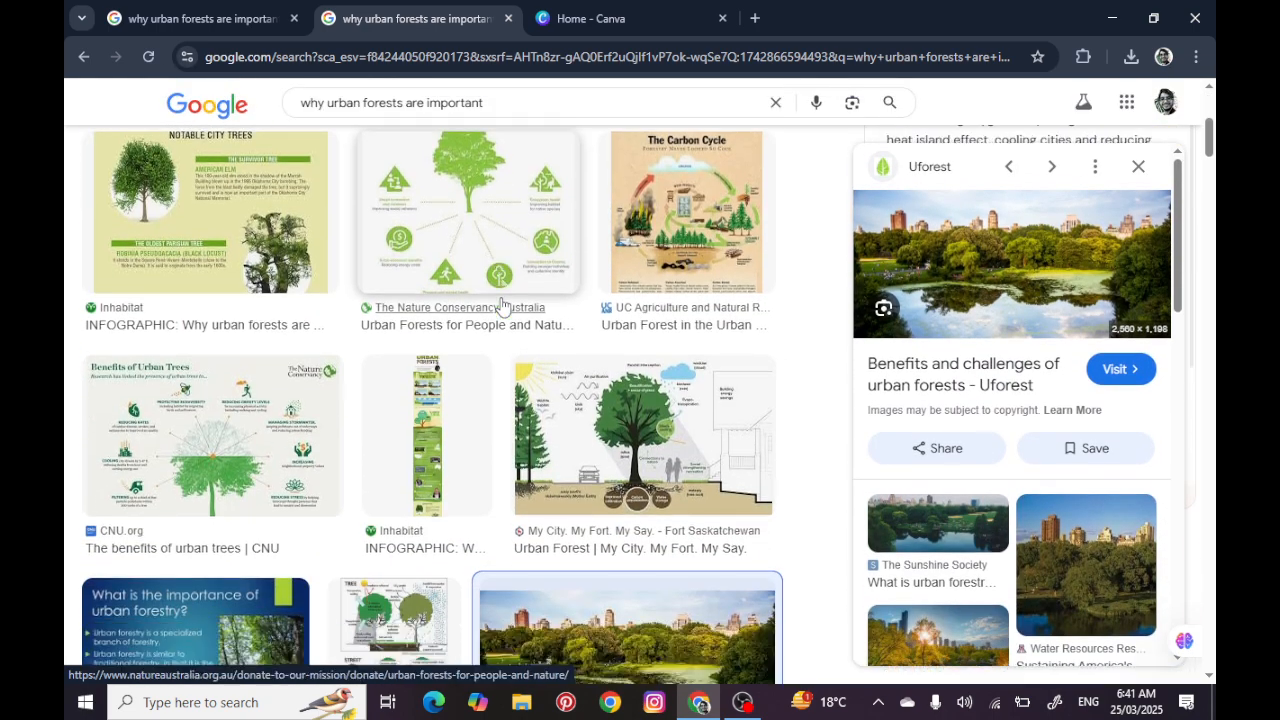
scroll(505, 307, "down", 2)
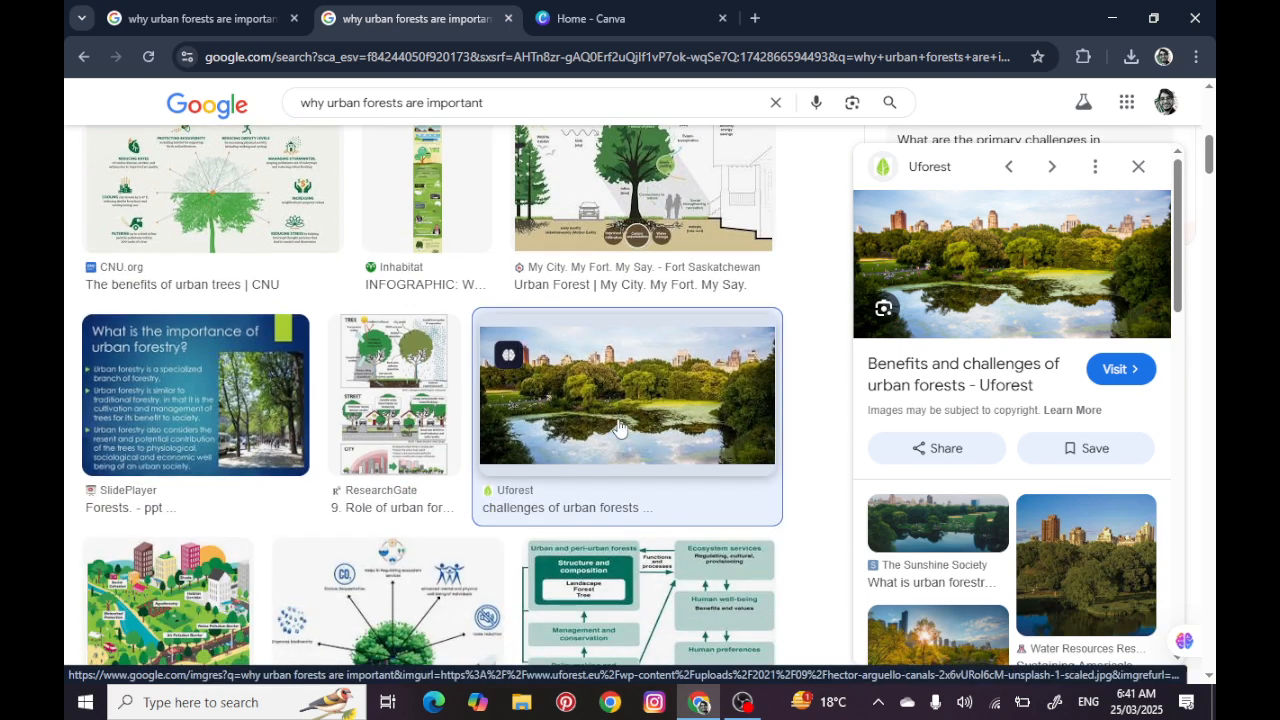
right_click(1068, 247)
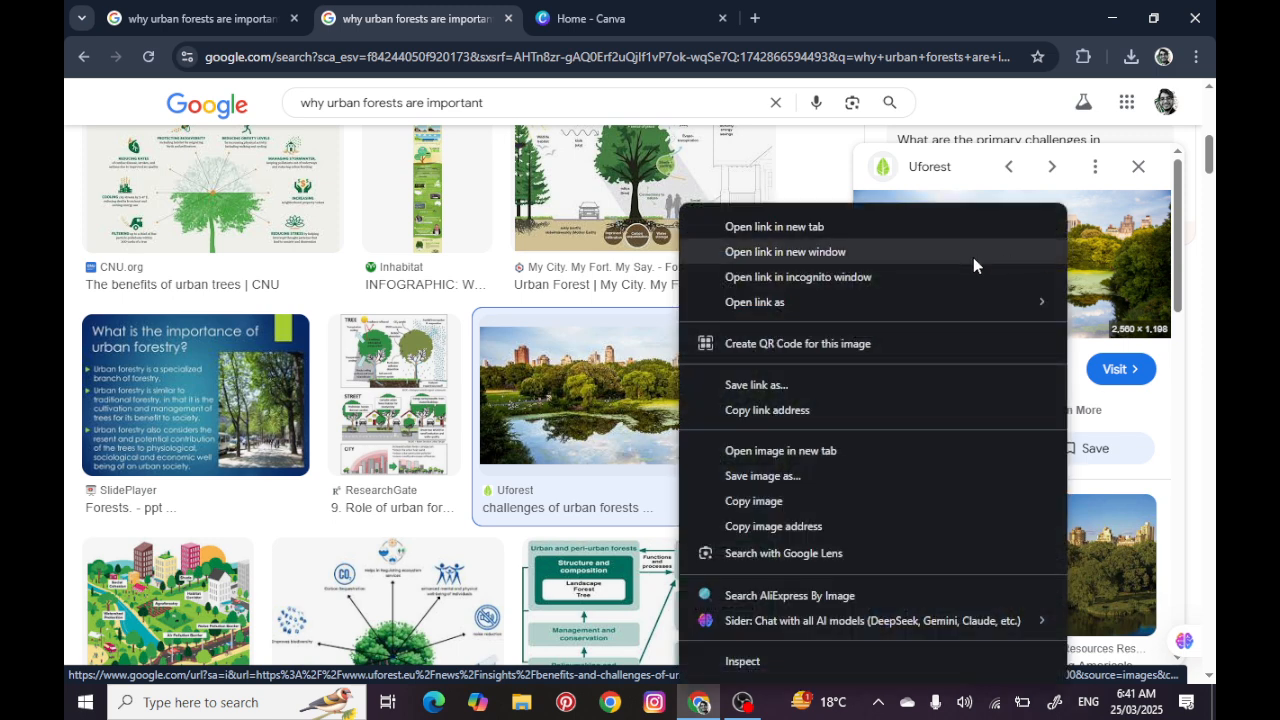
left_click(921, 450)
left_click(670, 10)
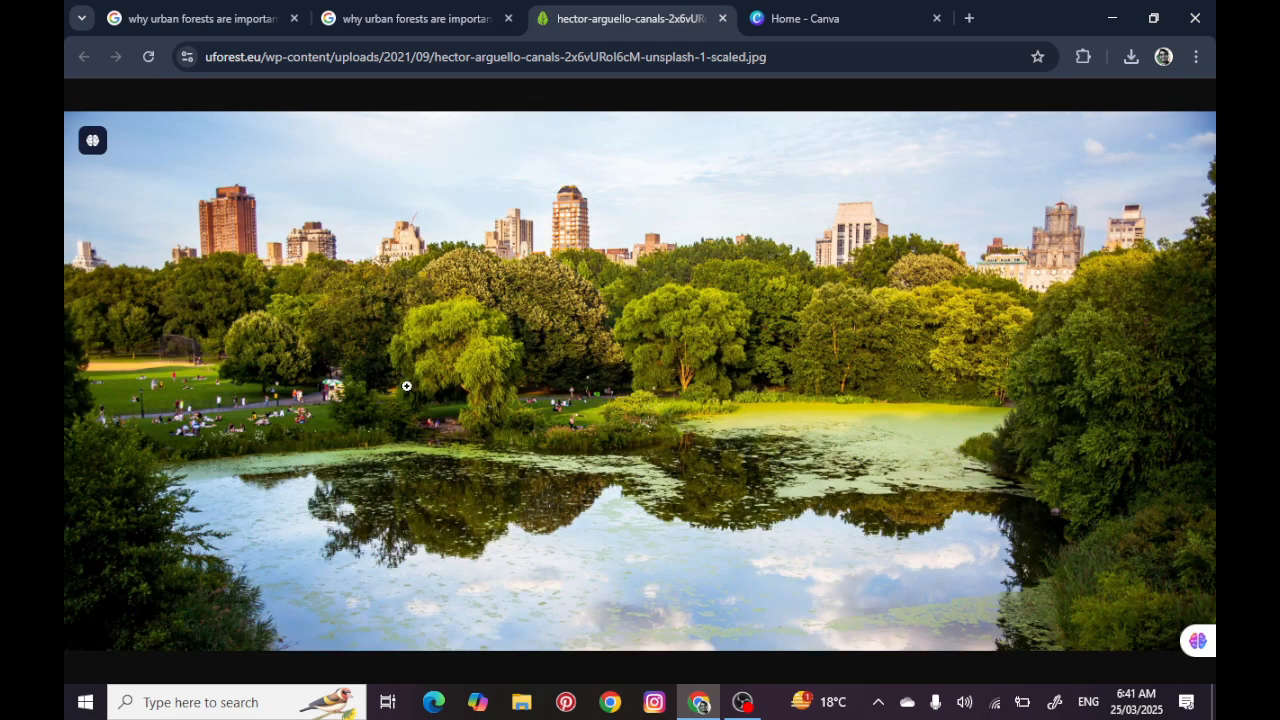
Examine the park photo's detail at full resolution and close its tab
left_click(409, 386)
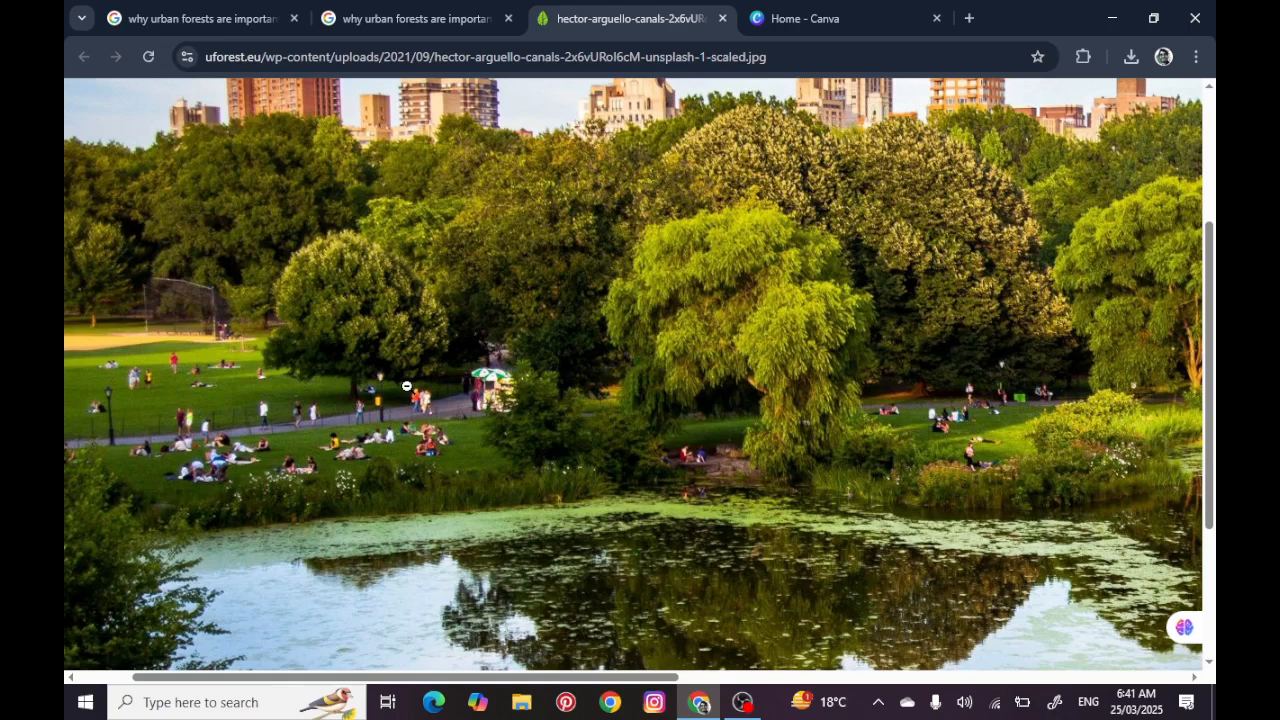
left_click(473, 397)
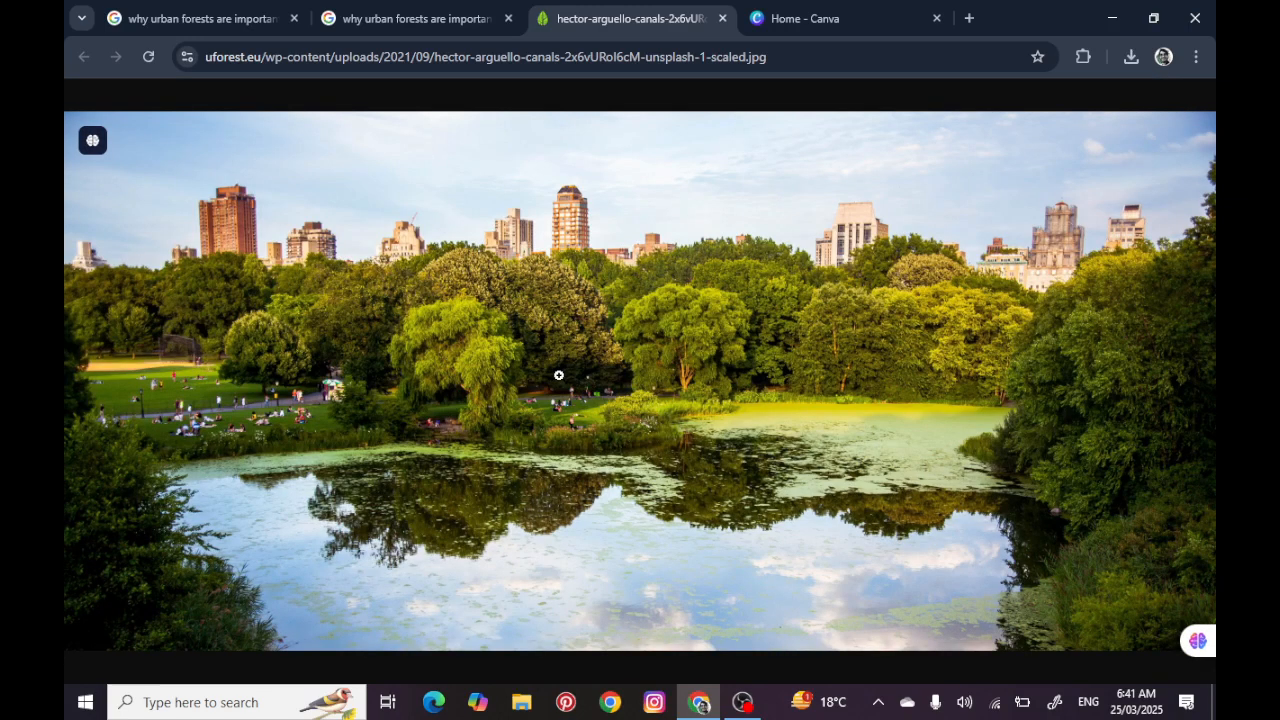
right_click(497, 358)
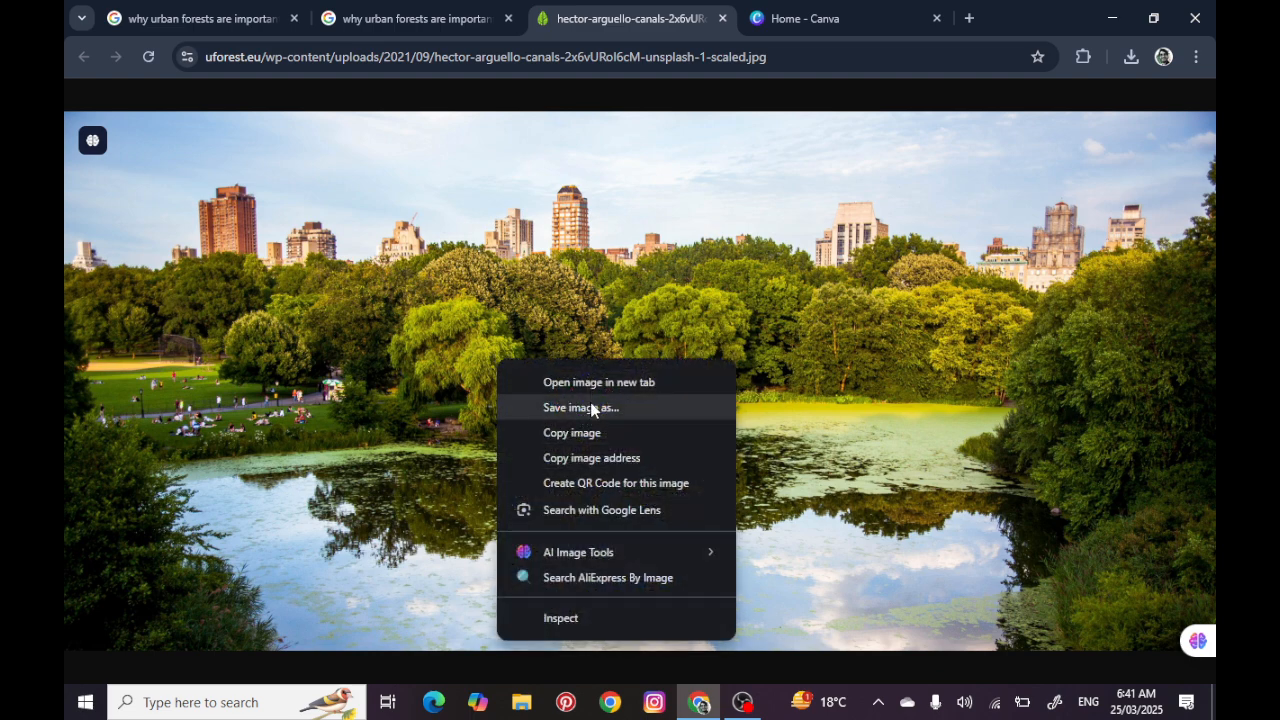
left_click(488, 318)
left_click(488, 318)
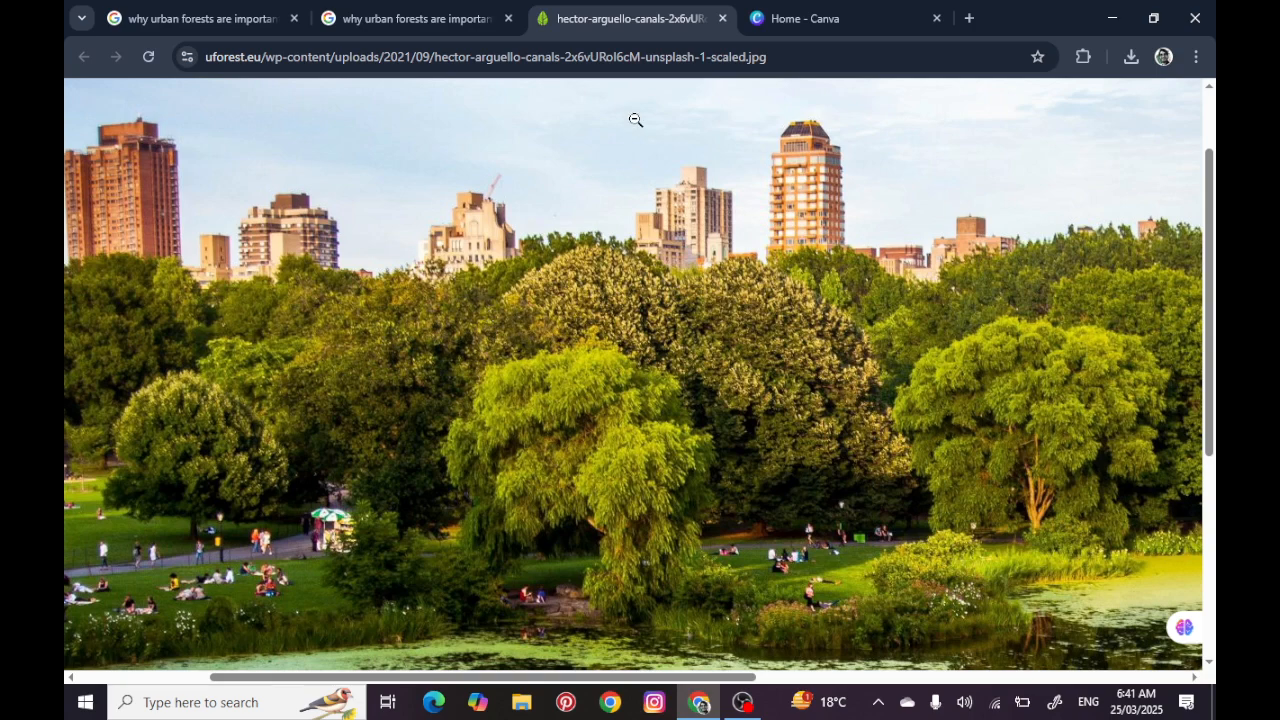
left_click(723, 19)
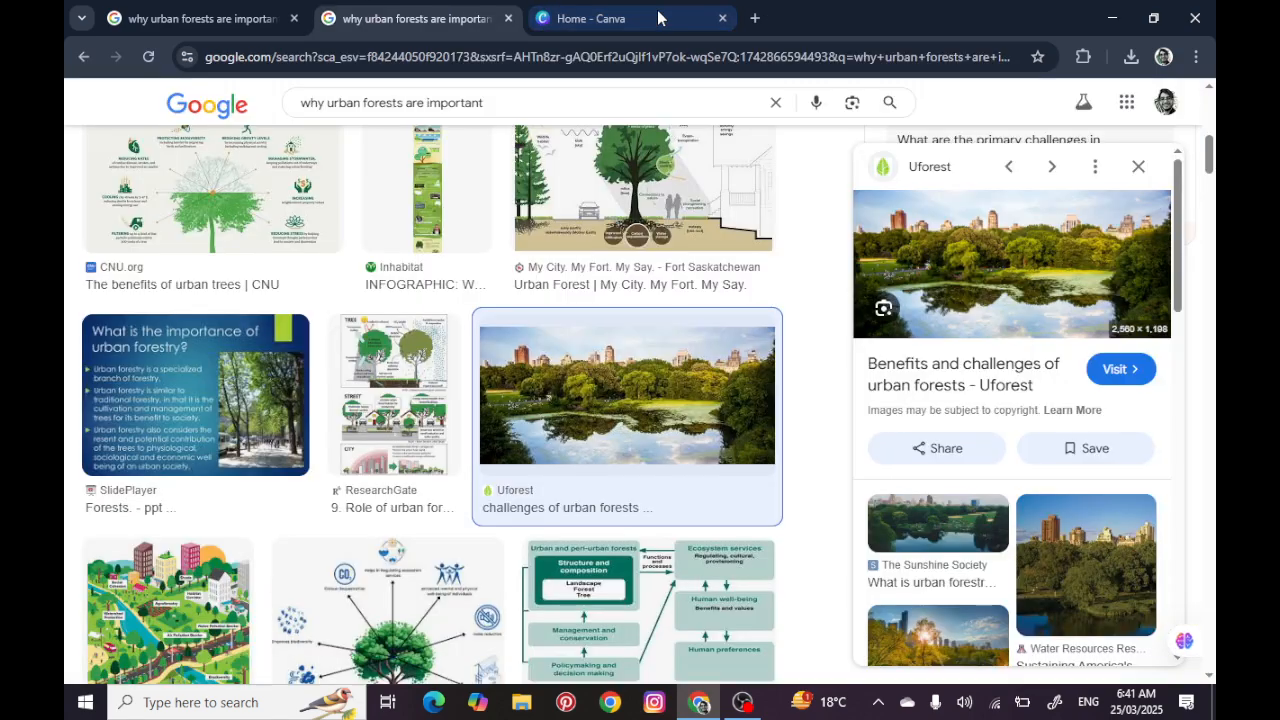
Switch to Canva and create a blank YouTube Thumbnail design
left_click(564, 8)
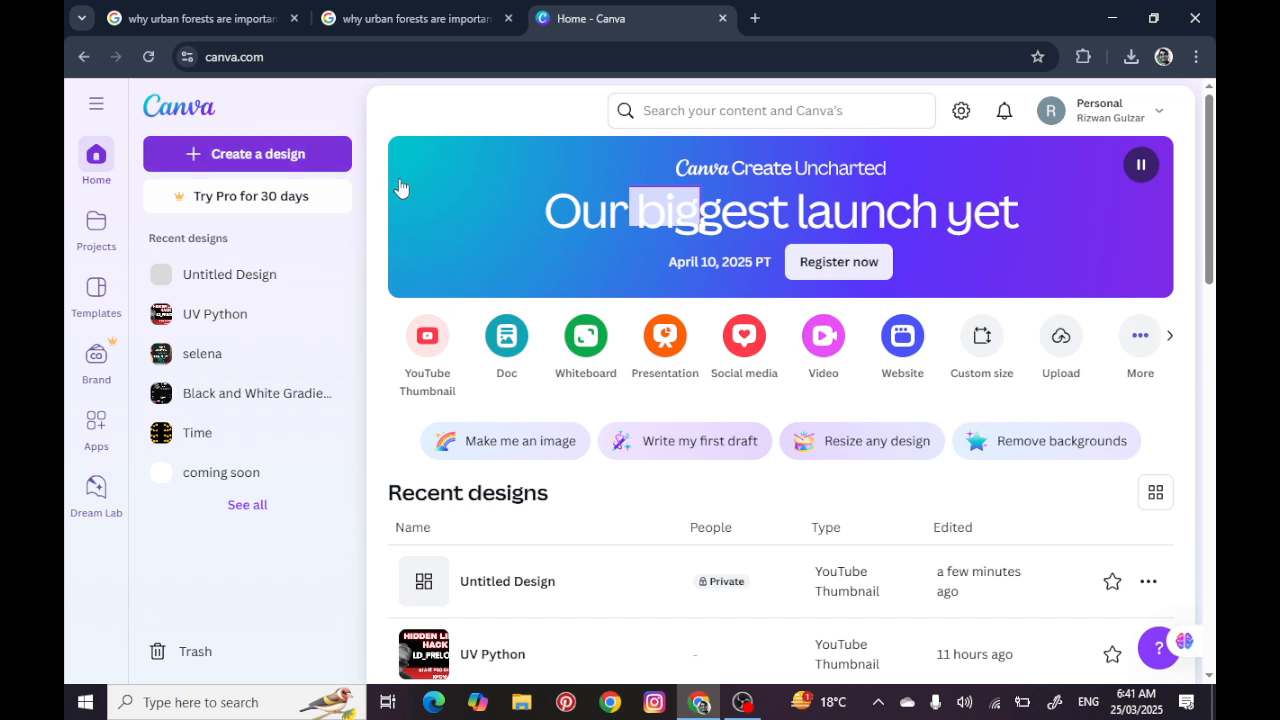
left_click(428, 340)
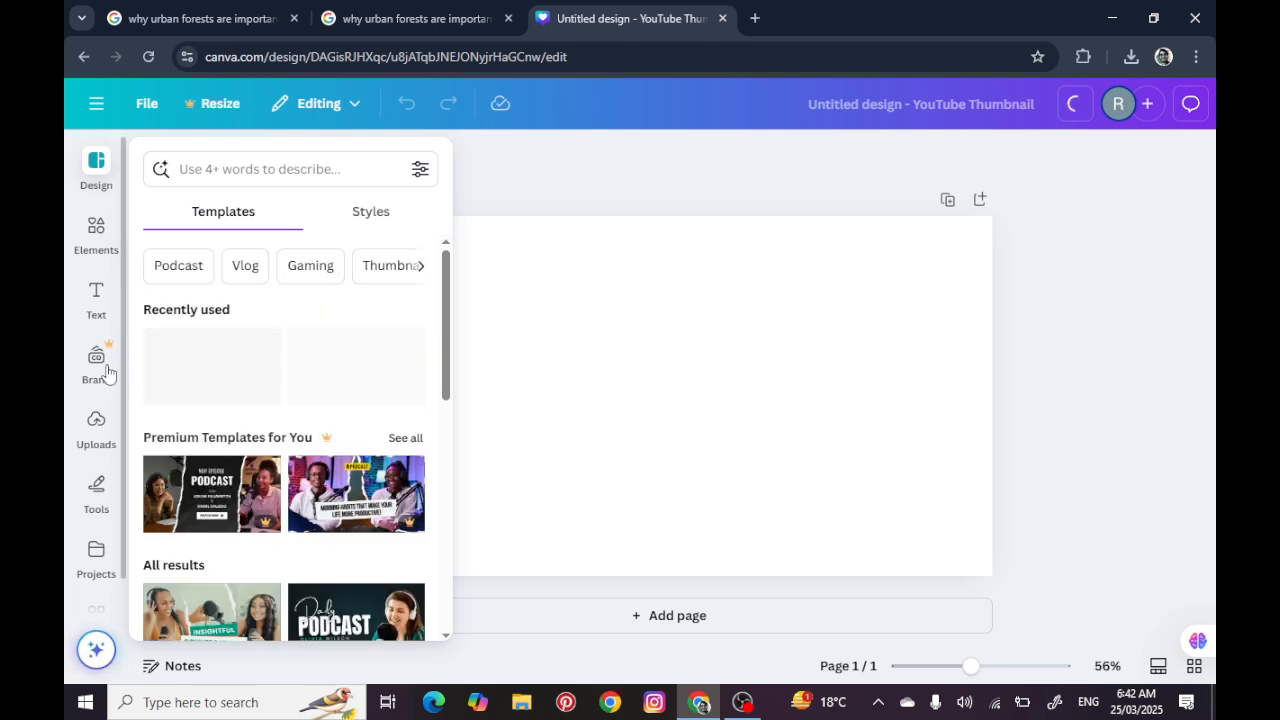
Upload the urban park photo from the Desktop folder to the design's image uploads
left_click(104, 428)
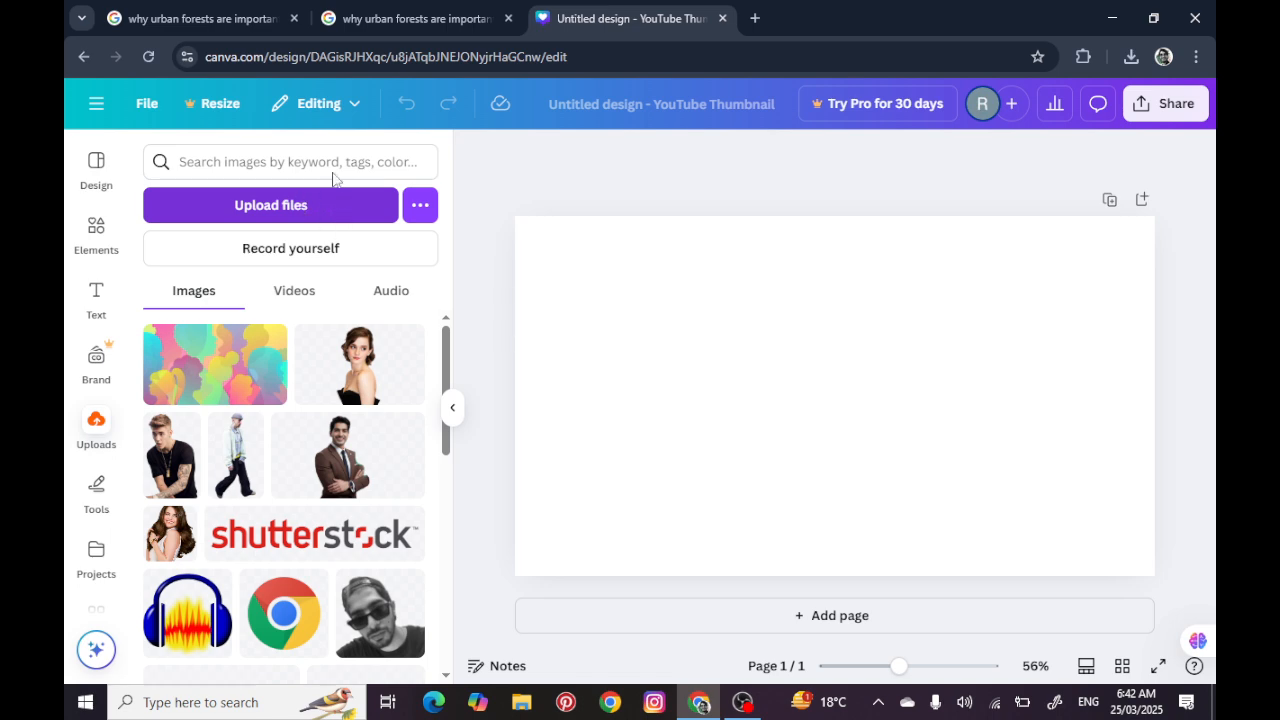
left_click(305, 205)
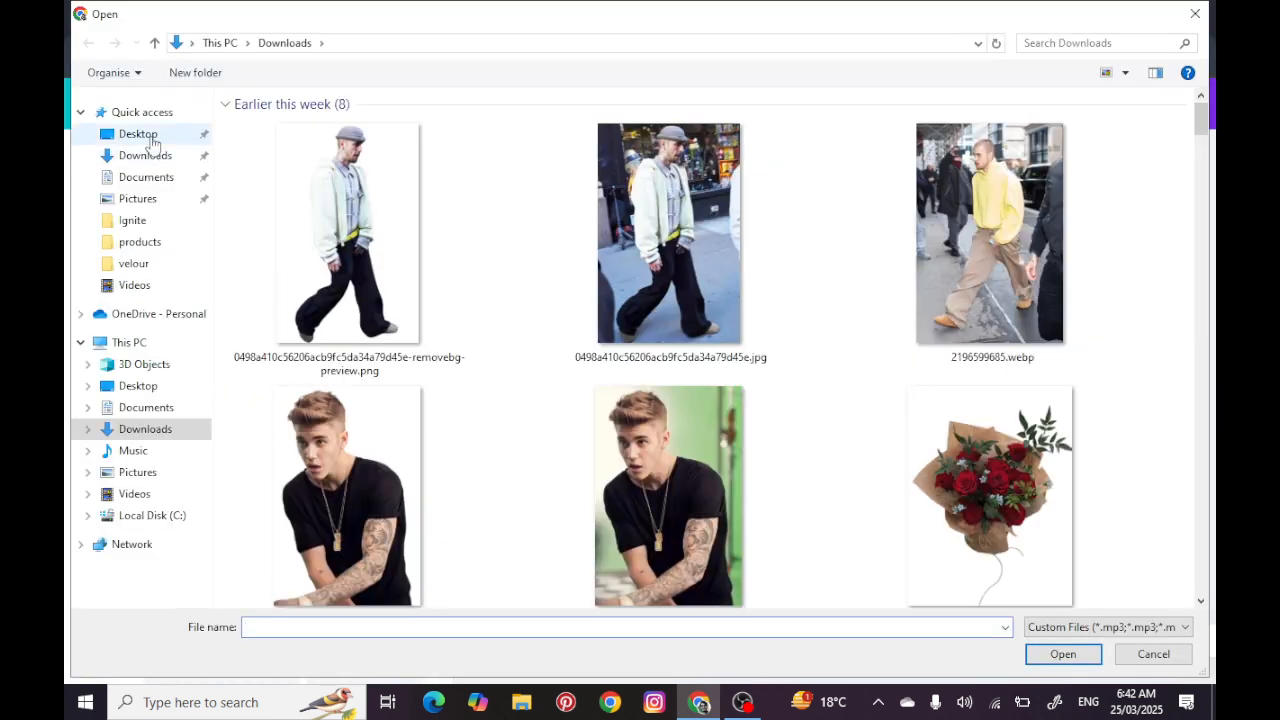
left_click(150, 141)
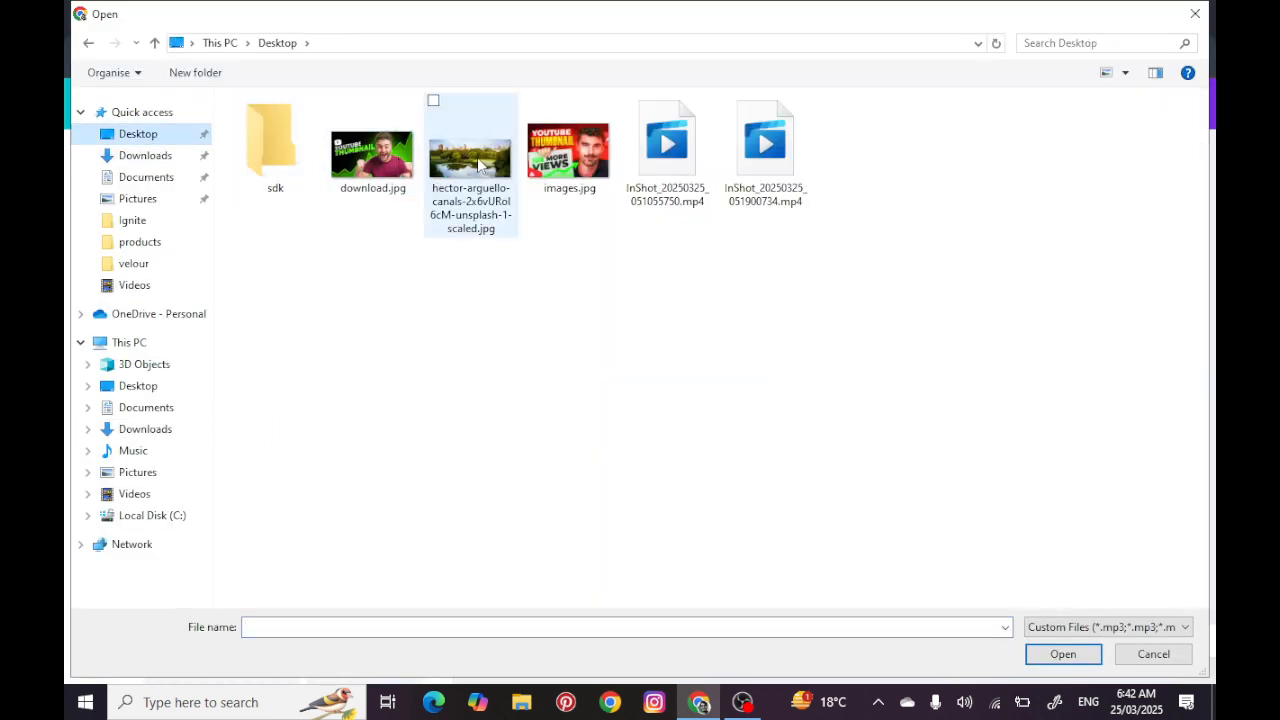
key("Escape")
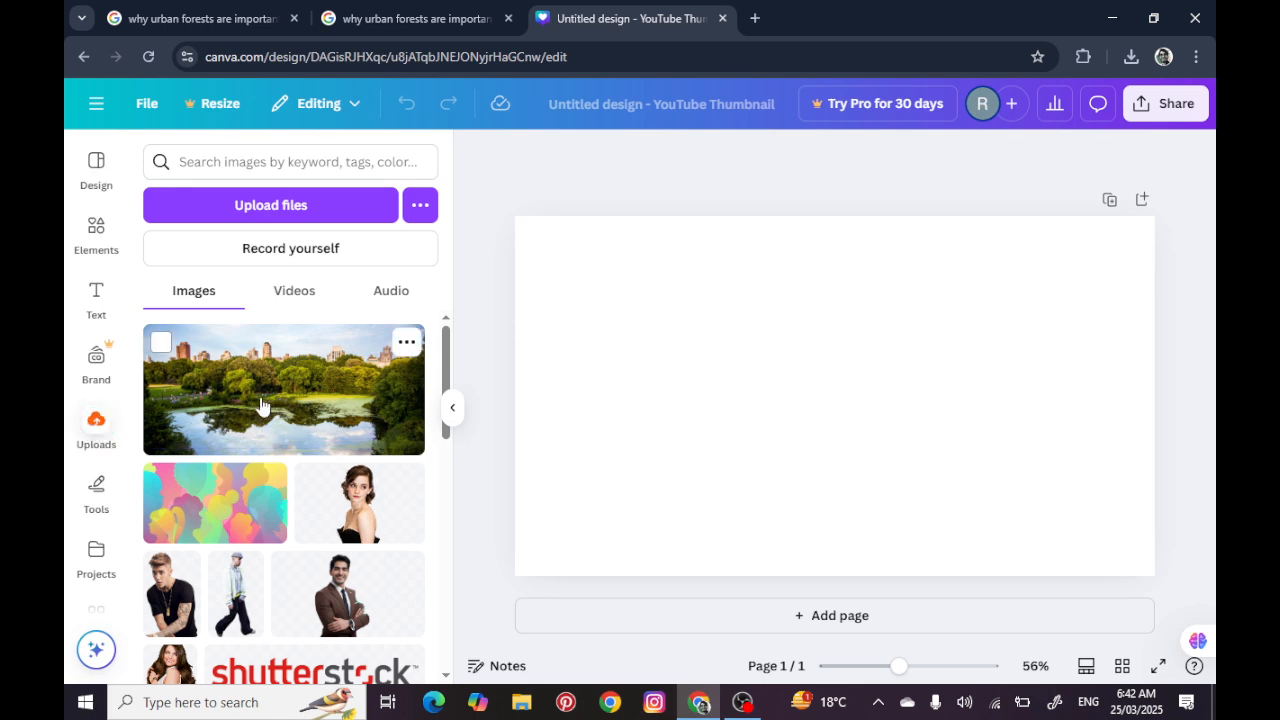
Place the uploaded park photo on the page, then enlarge and reposition it to cover the whole thumbnail as a background
left_click(260, 405)
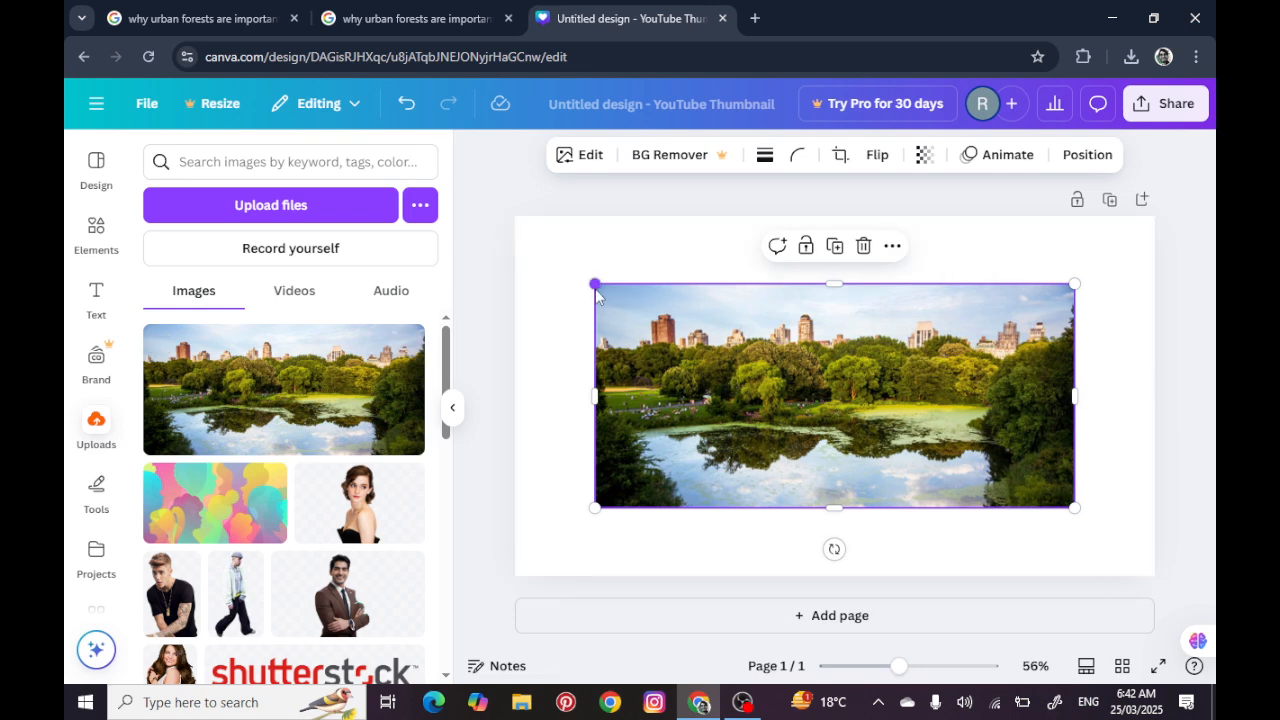
left_click_drag(595, 285, 514, 223)
left_click_drag(1073, 507, 1194, 602)
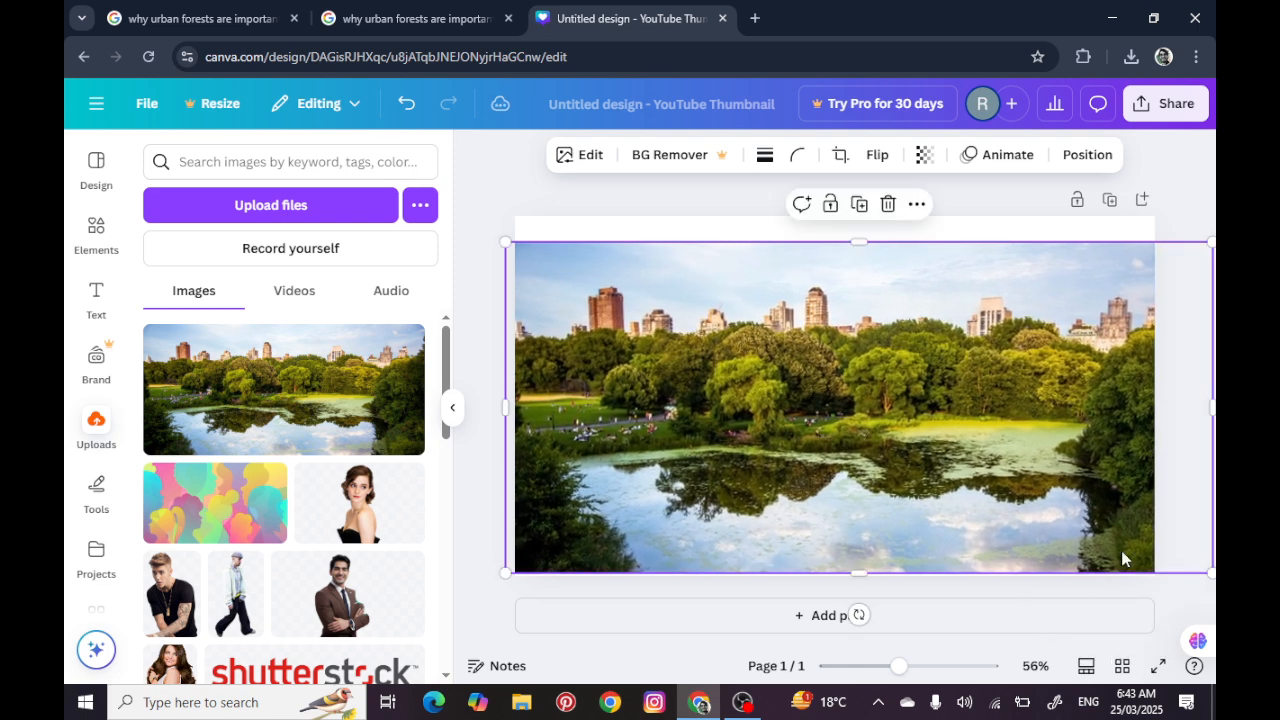
left_click_drag(1022, 490, 968, 462)
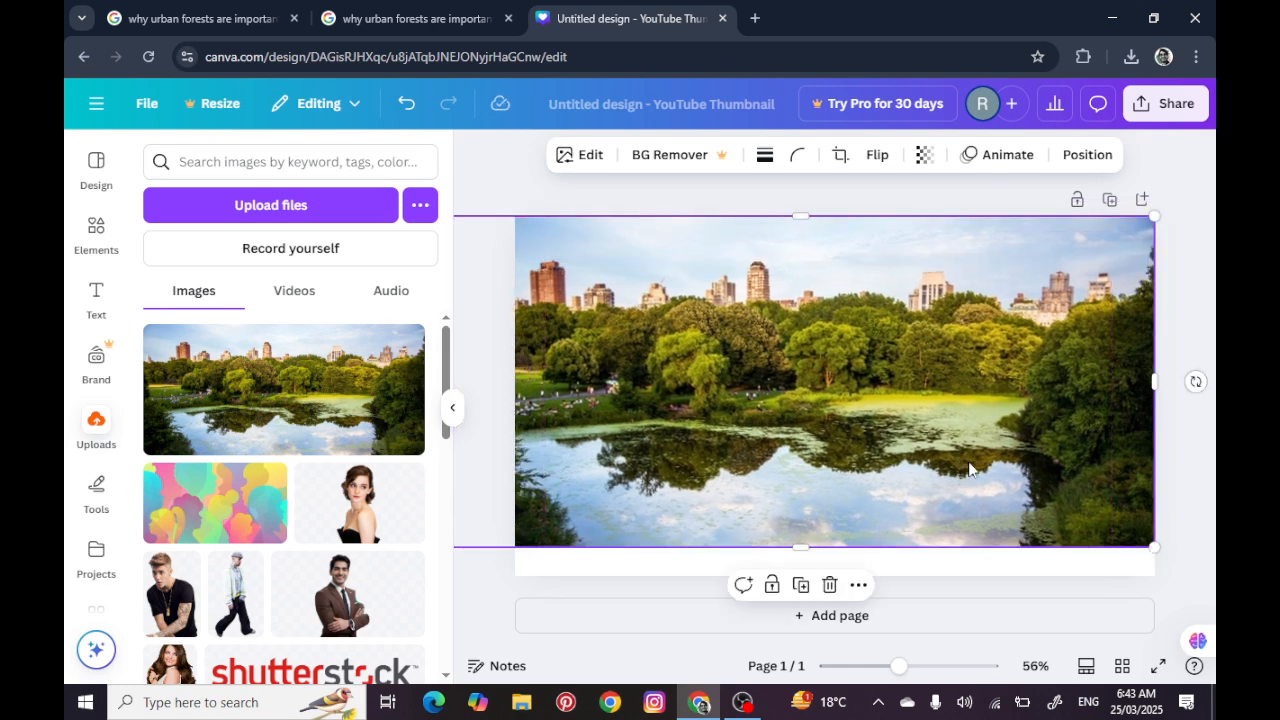
left_click_drag(1155, 547, 1192, 590)
left_click_drag(1050, 504, 1095, 507)
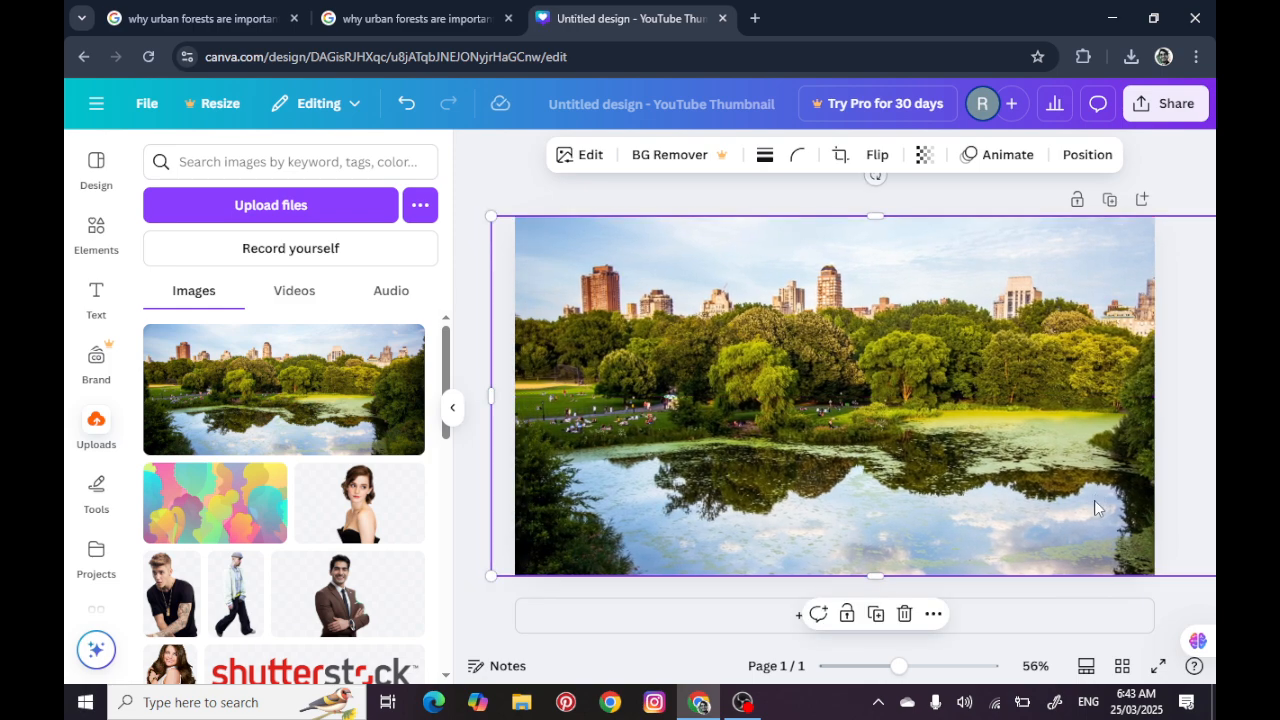
left_click(527, 186)
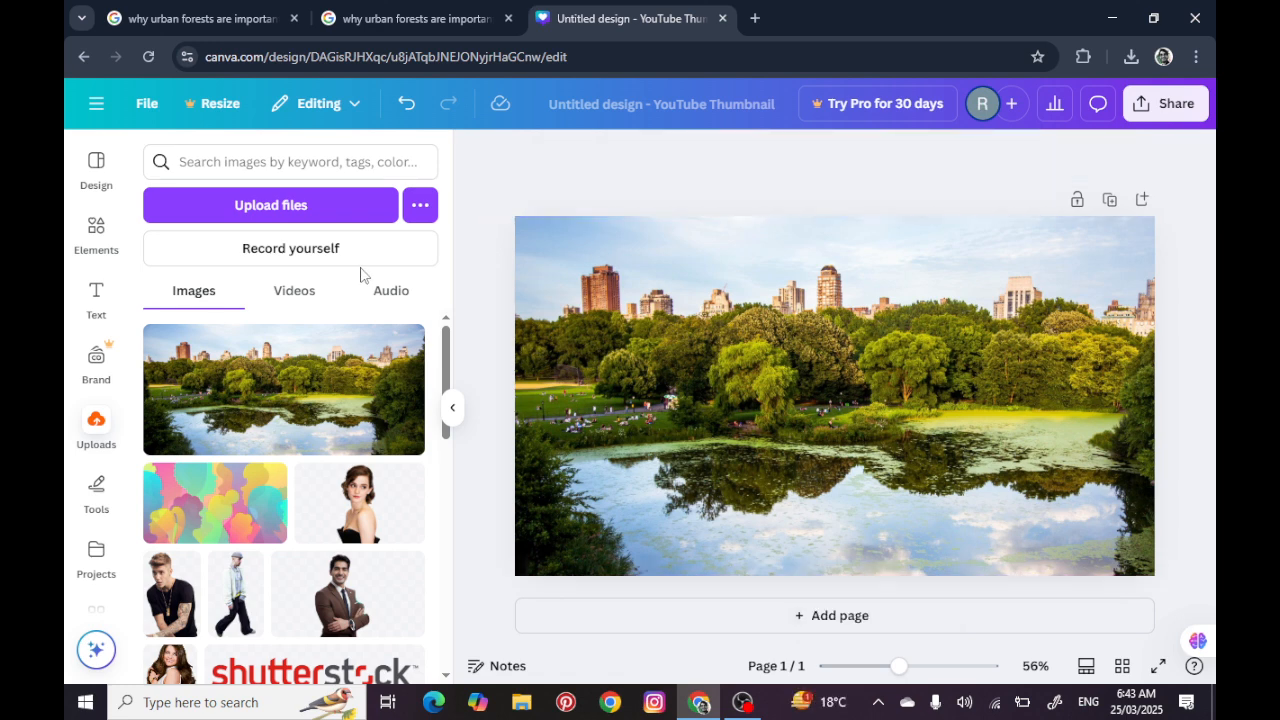
Add a text box reading "Why" over the photo and set its text color to white
left_click(100, 305)
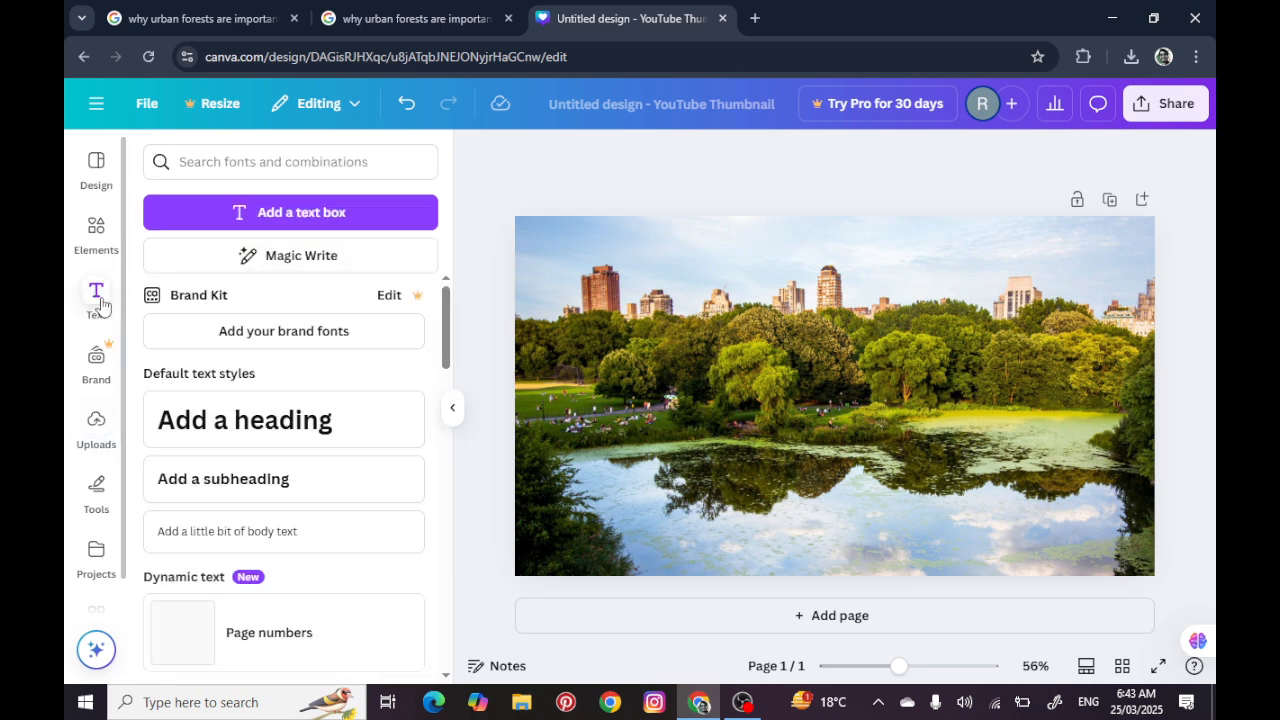
left_click(303, 222)
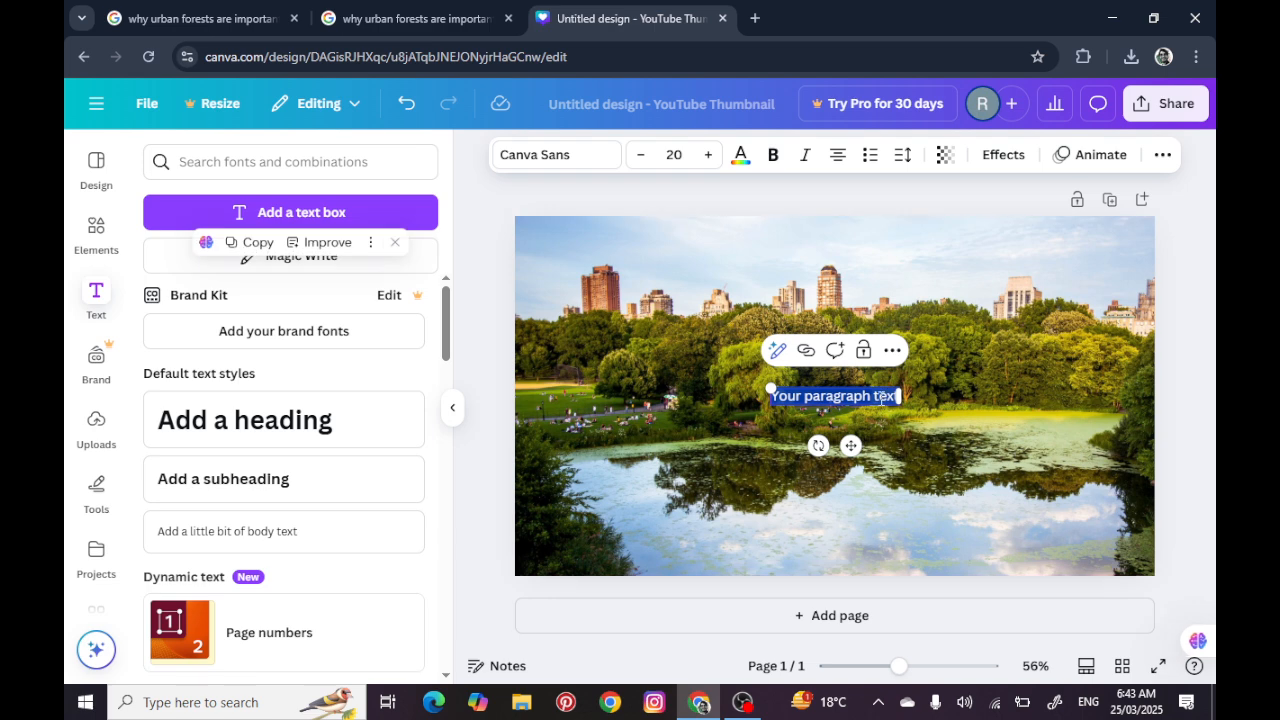
key("BackSpace")
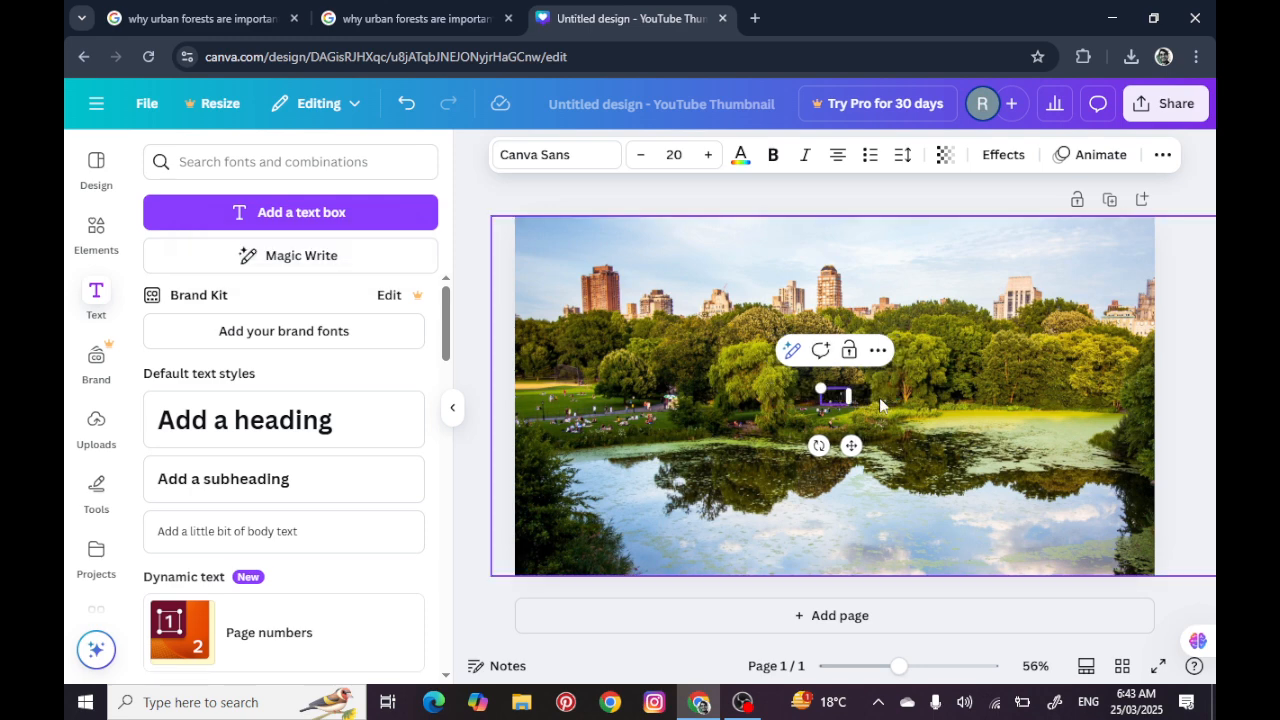
type("Why")
key("ctrl+a")
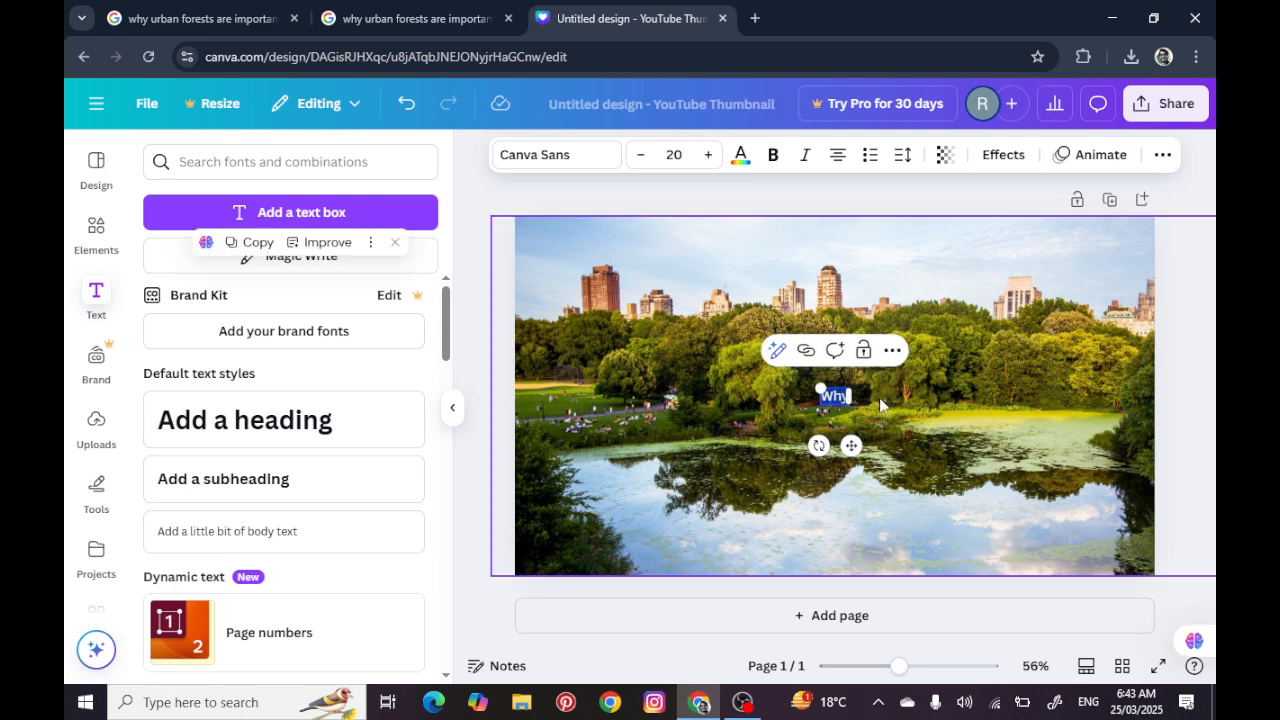
left_click(740, 158)
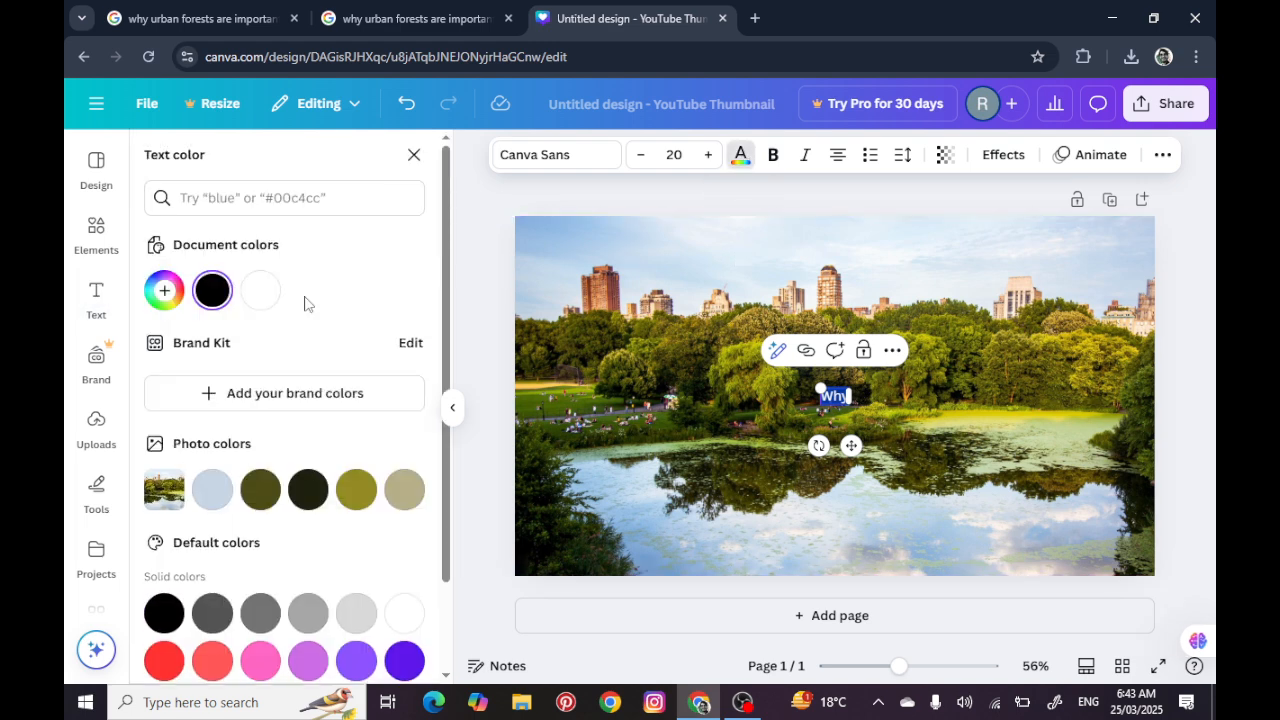
left_click(260, 290)
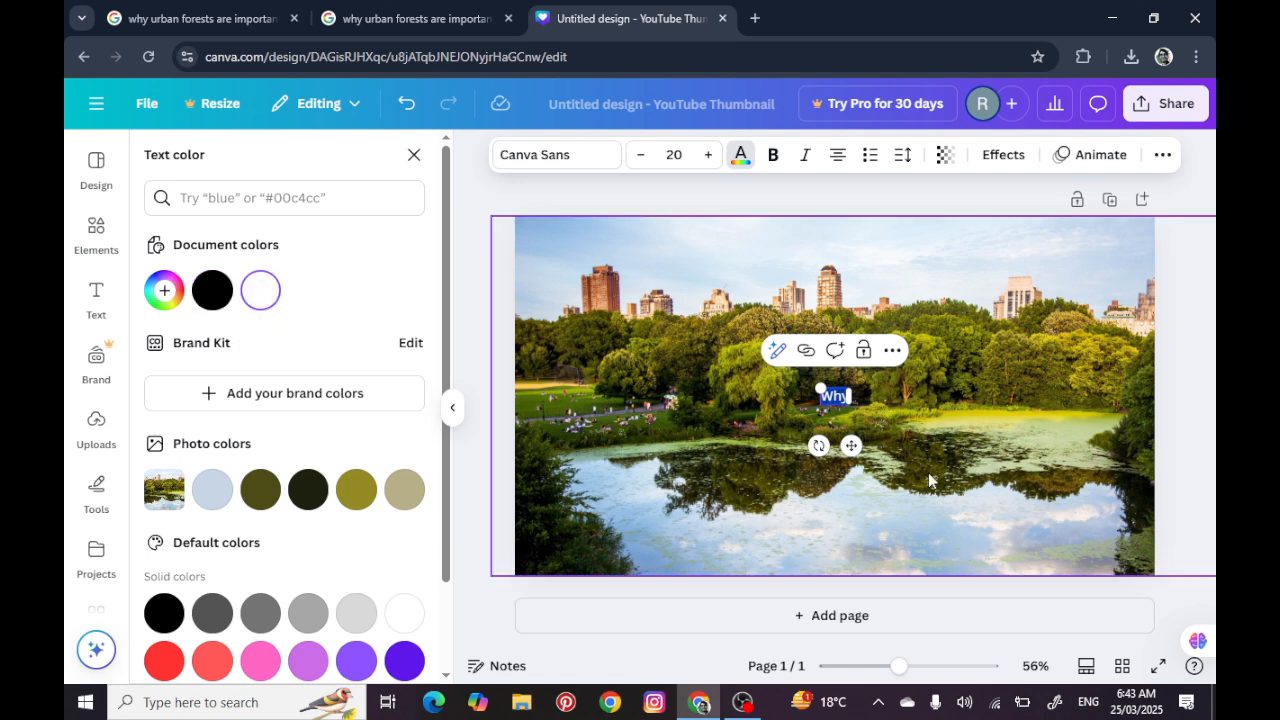
Replace the white text over the photo with the title "Why Urban Forests are Important?"
key("BackSpace")
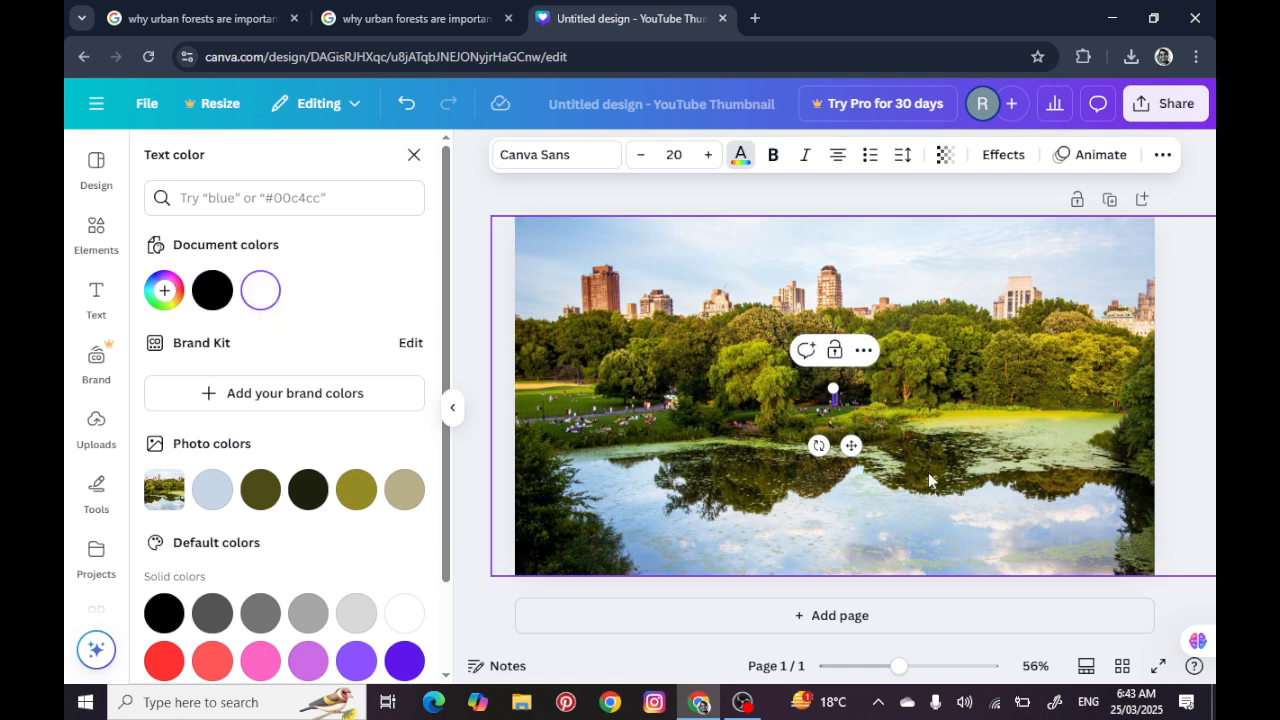
type("Why")
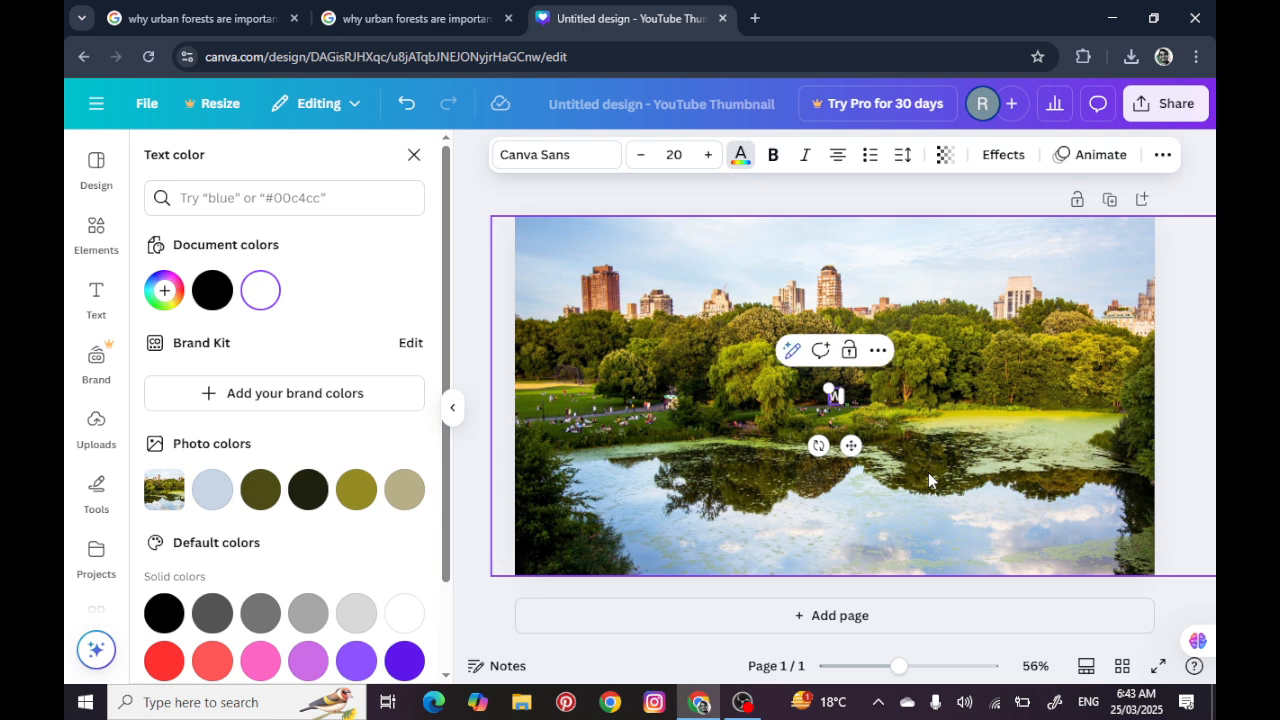
type(" Urab")
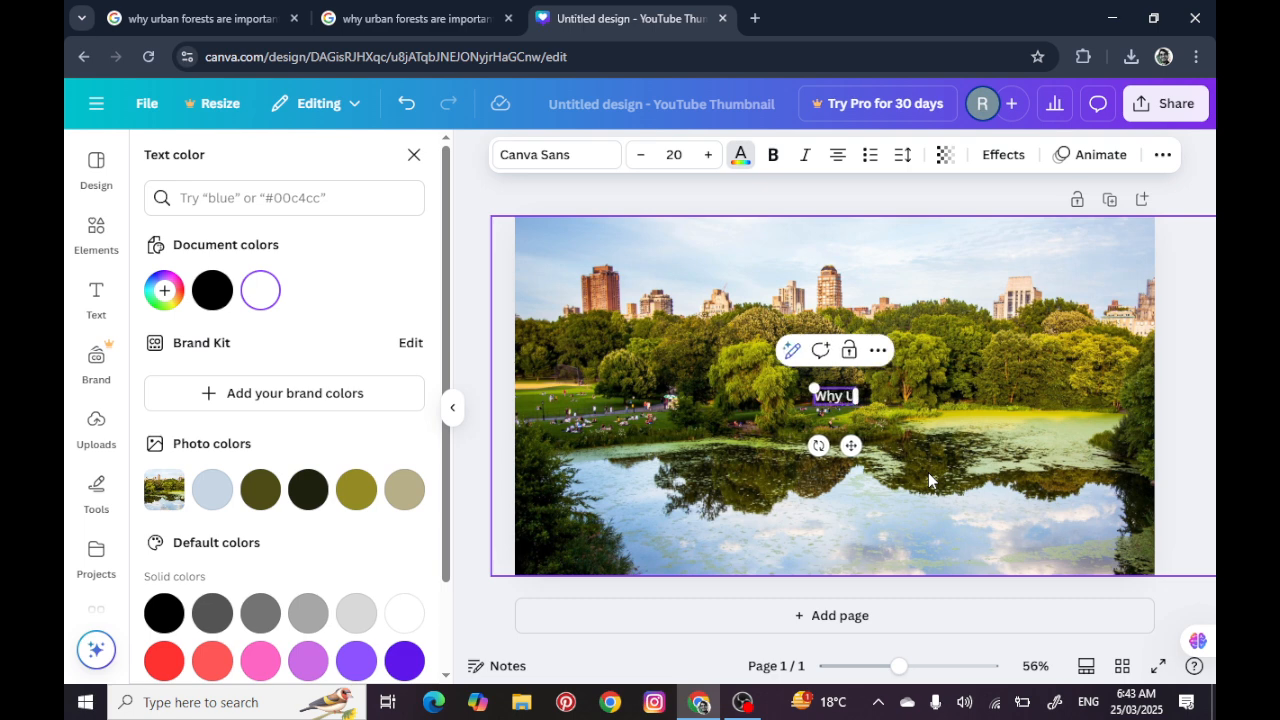
key("BackSpace")
key("BackSpace")
type("ban Fo")
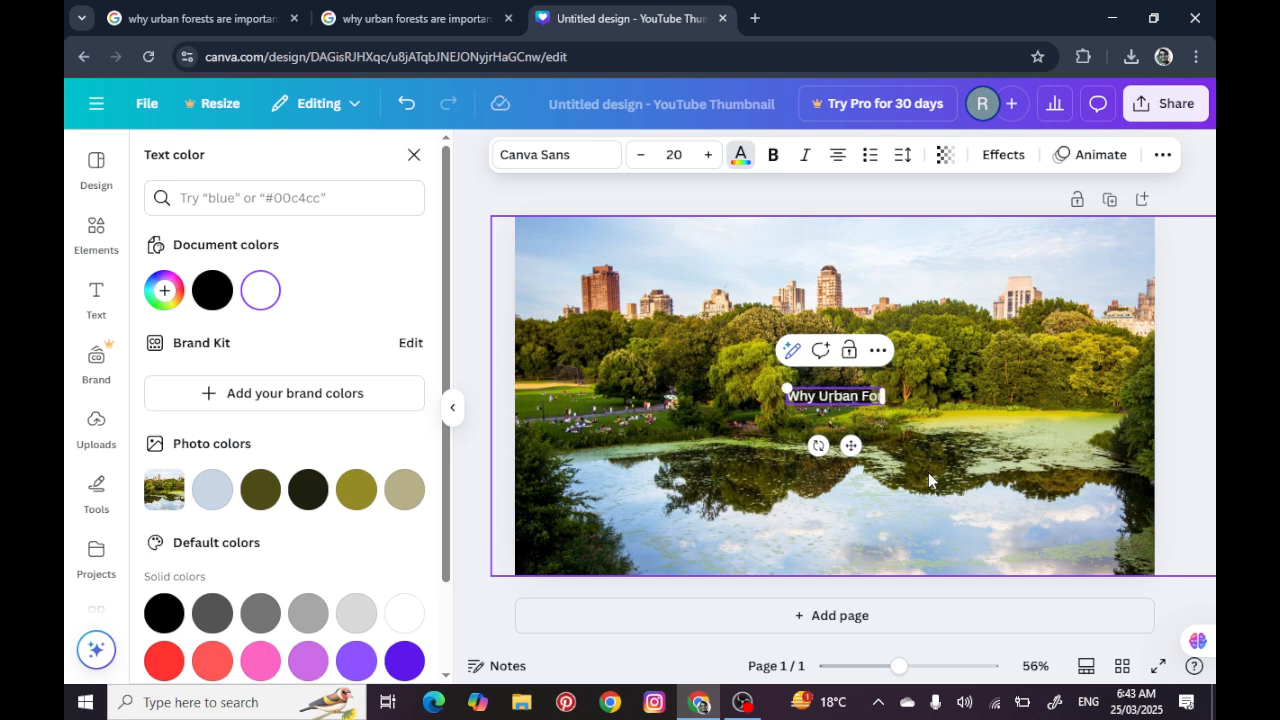
type("rests a")
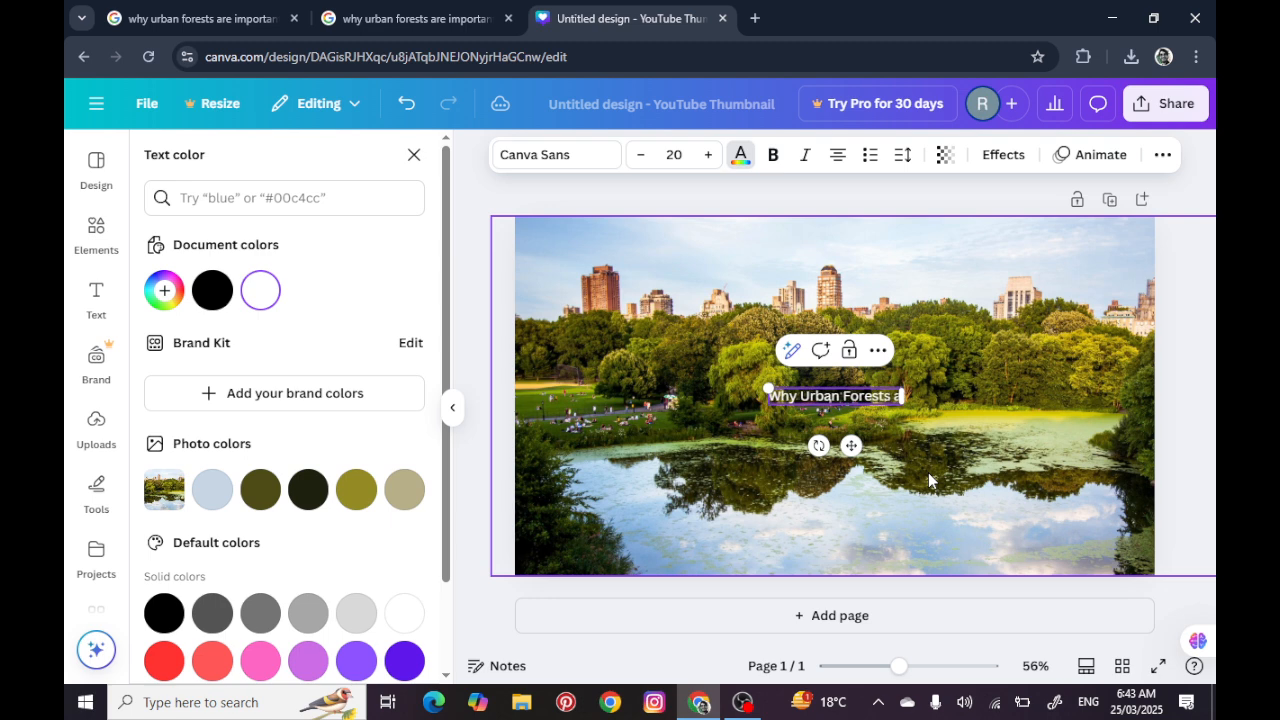
type("re")
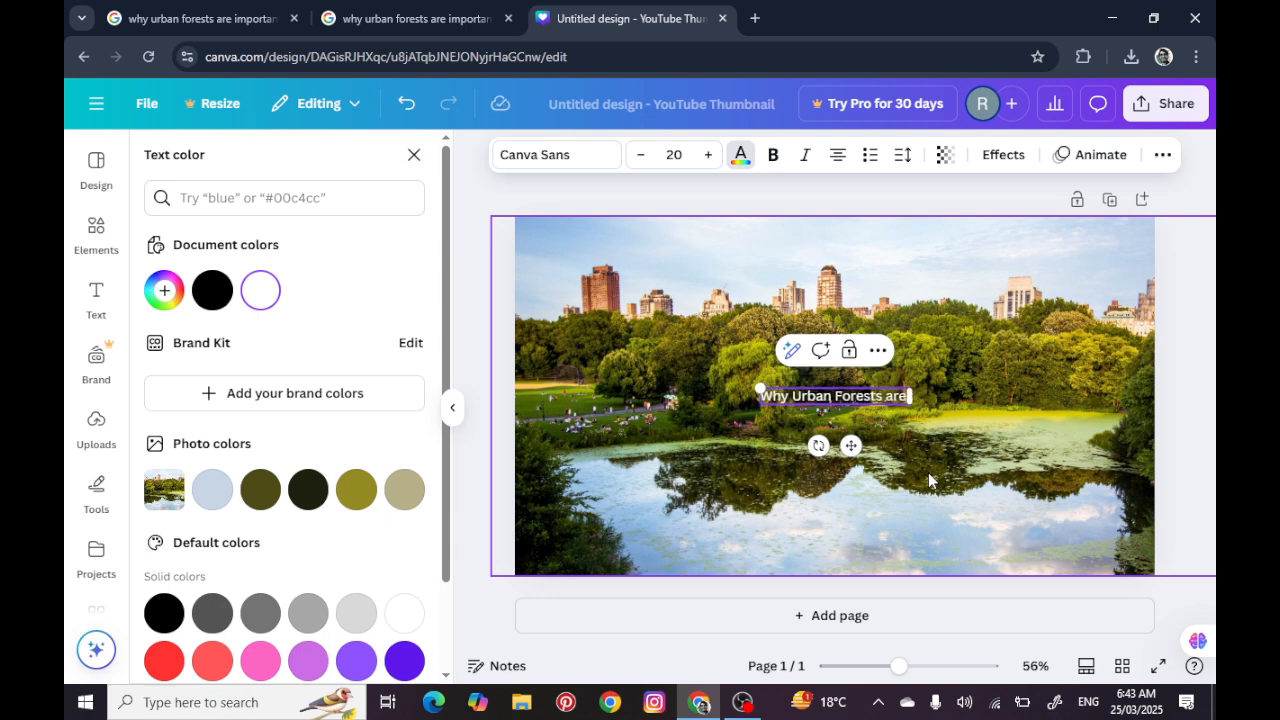
type(" Impo")
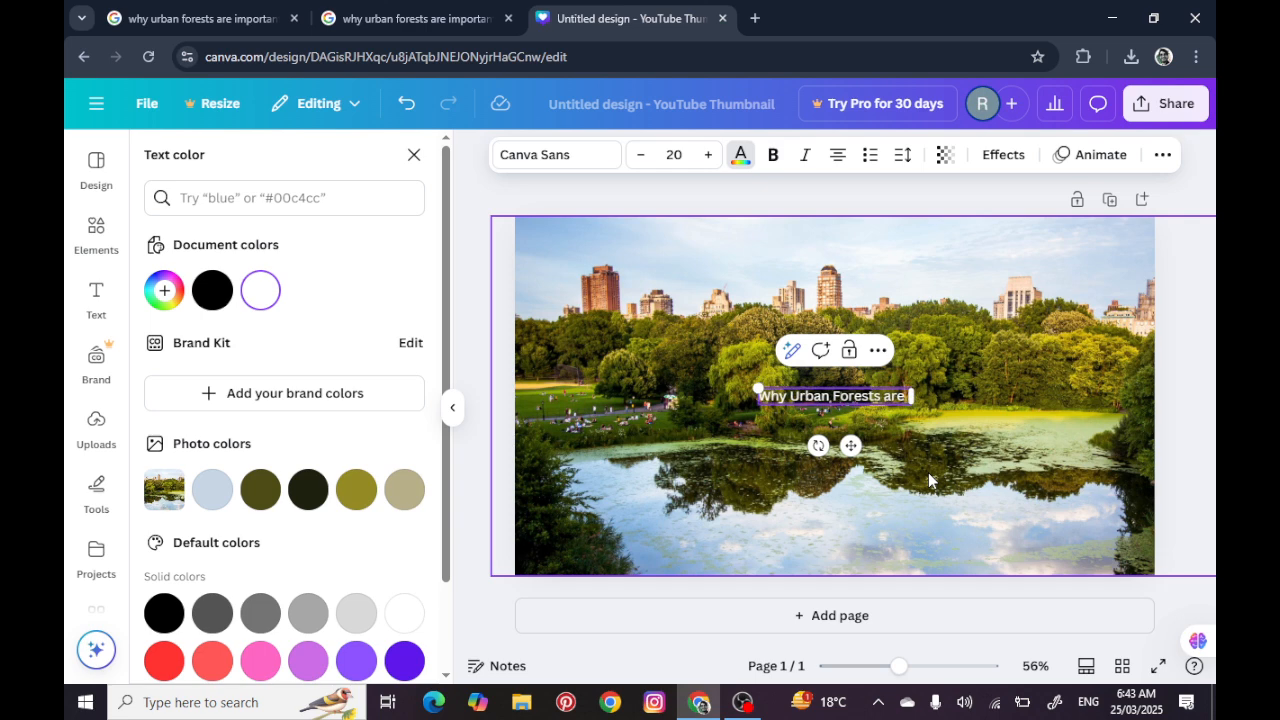
type("rtan")
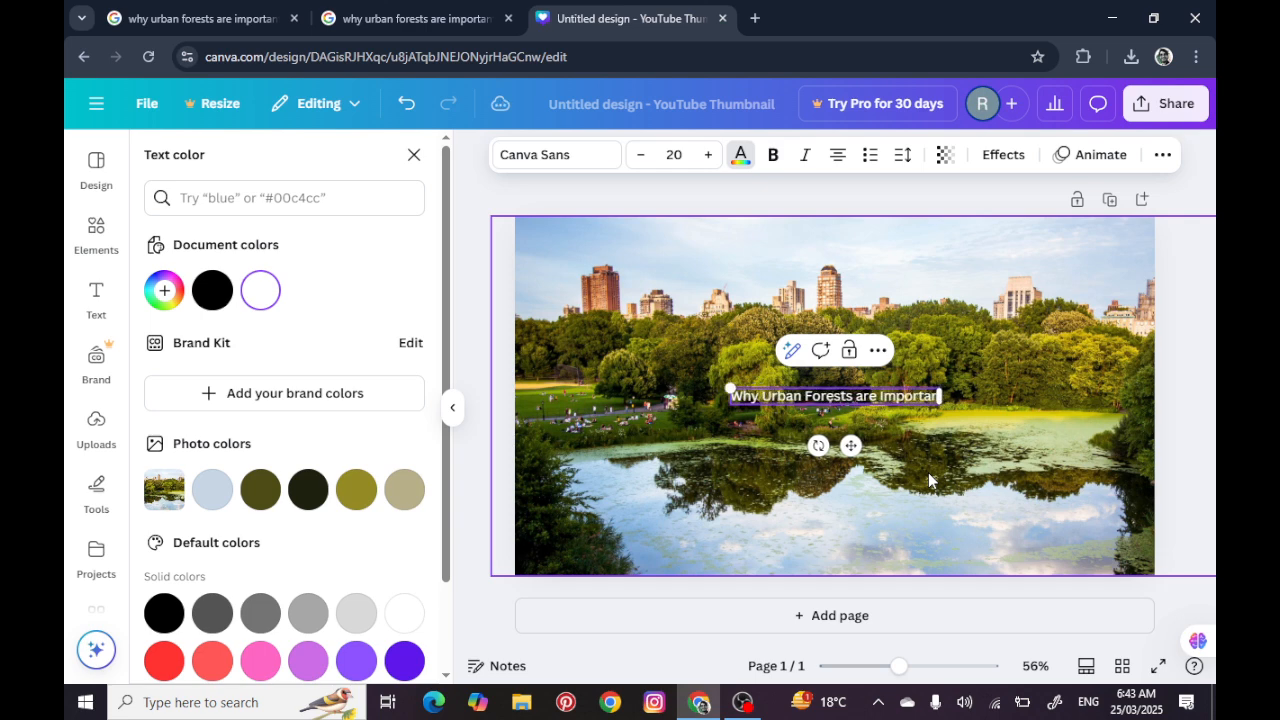
type("t ?")
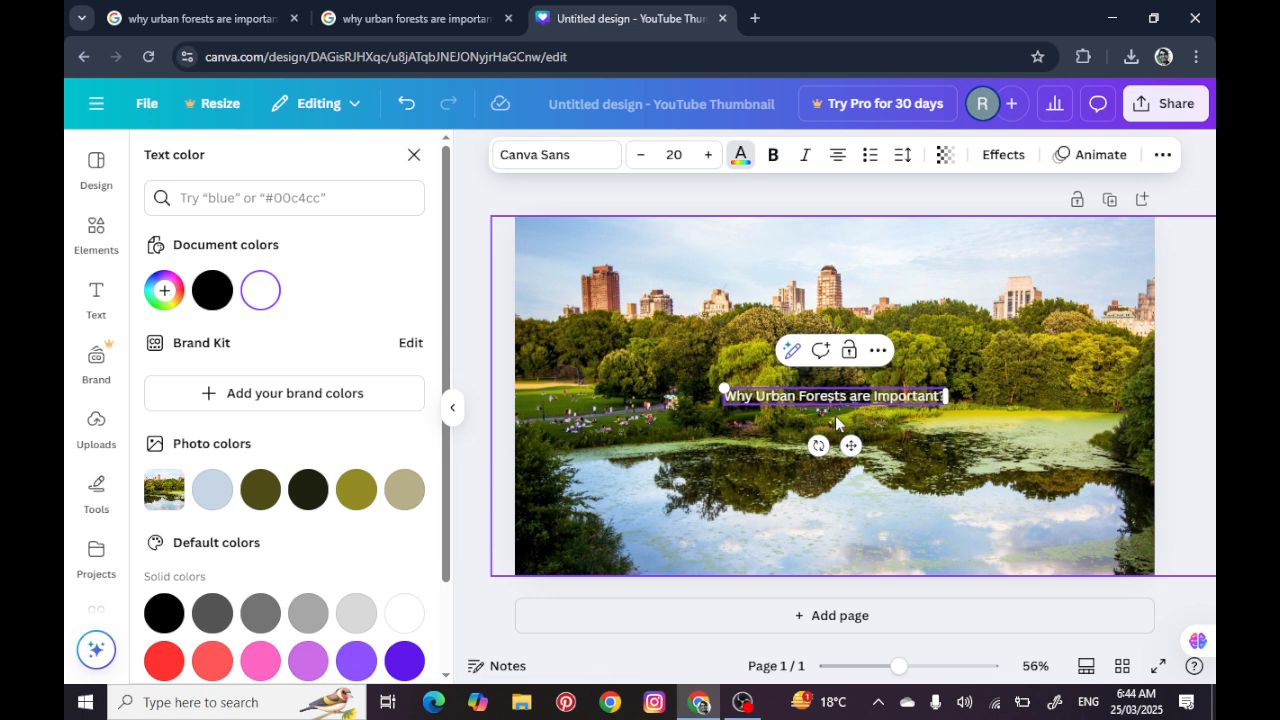
Set the whole title's font to Batangas
key("ctrl+a")
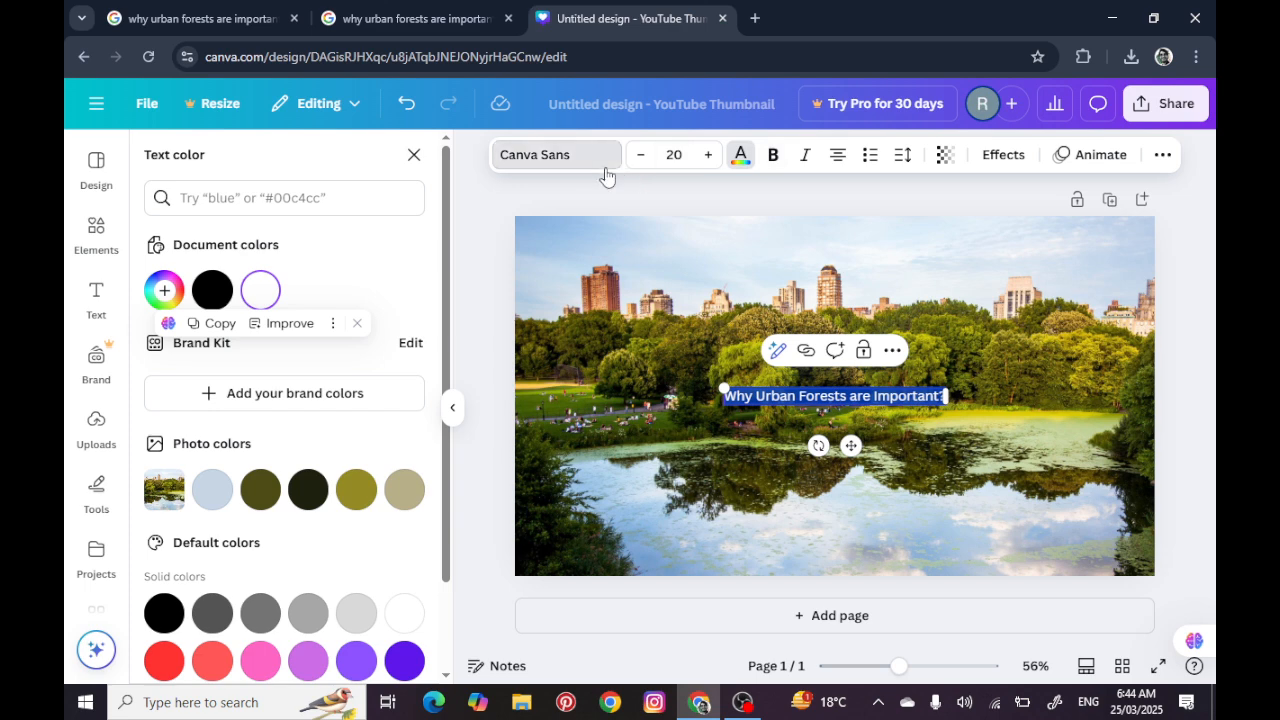
left_click(556, 155)
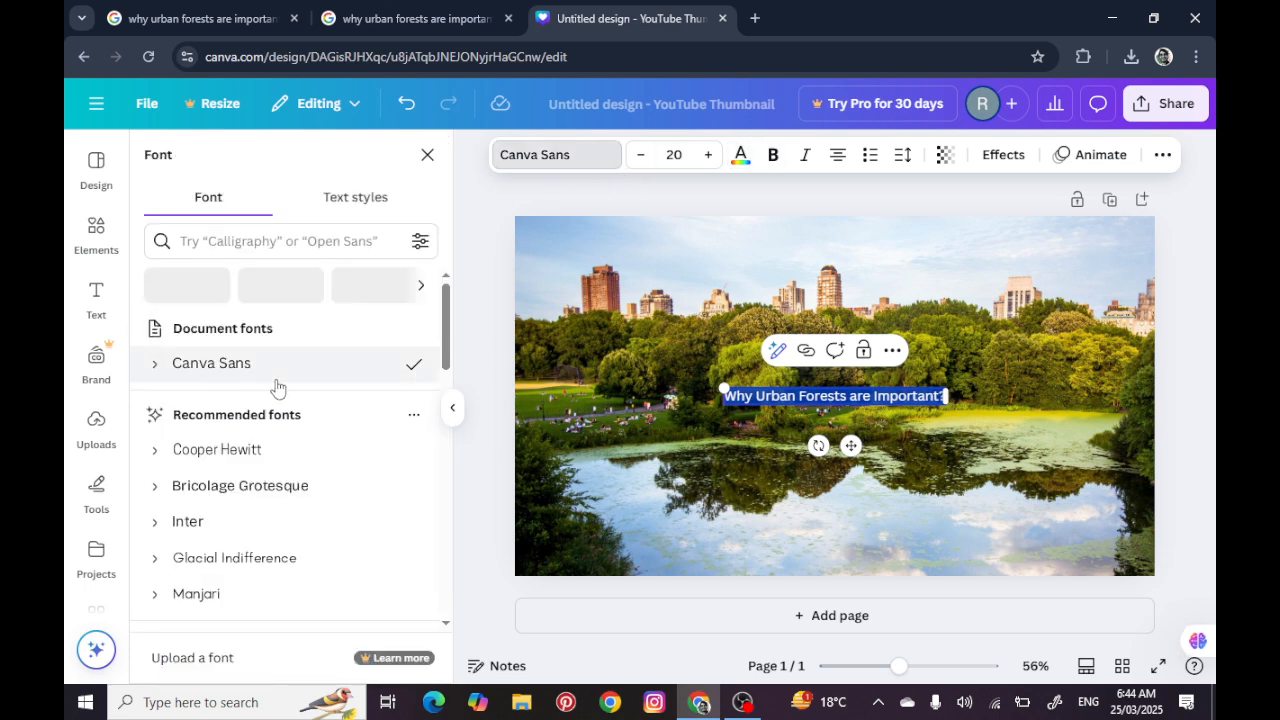
scroll(275, 385, "down", 5)
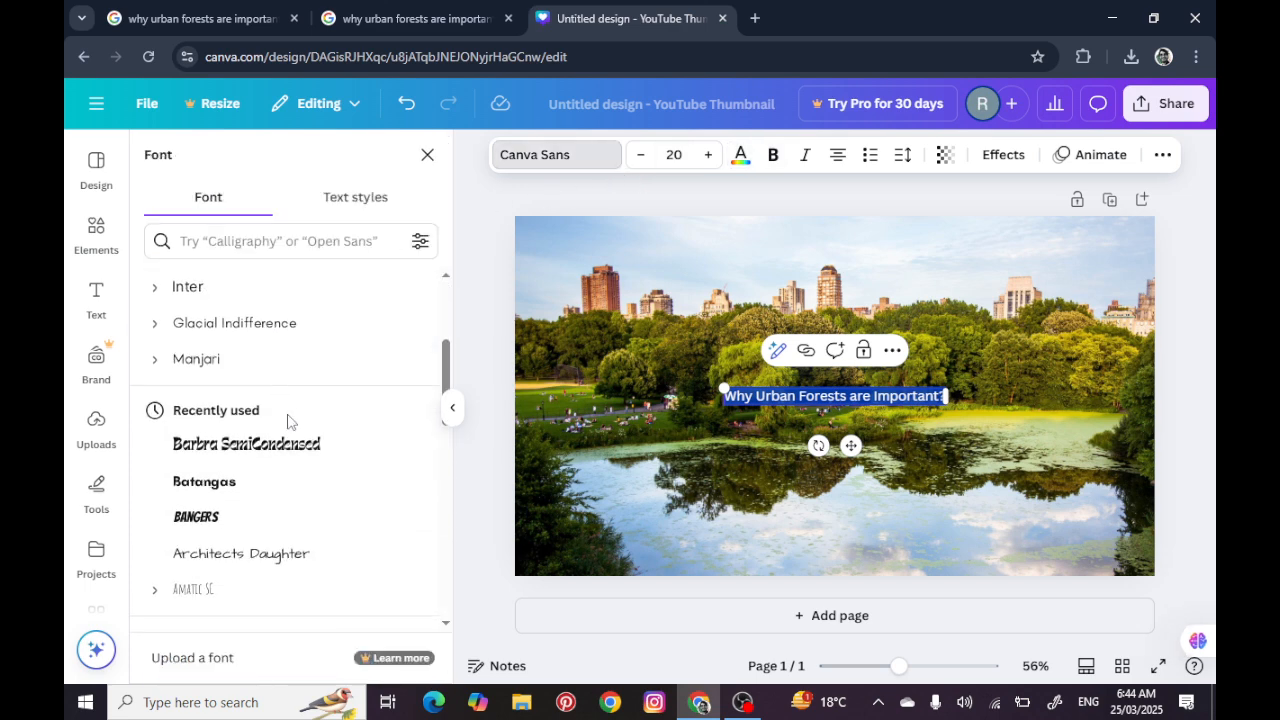
left_click(260, 490)
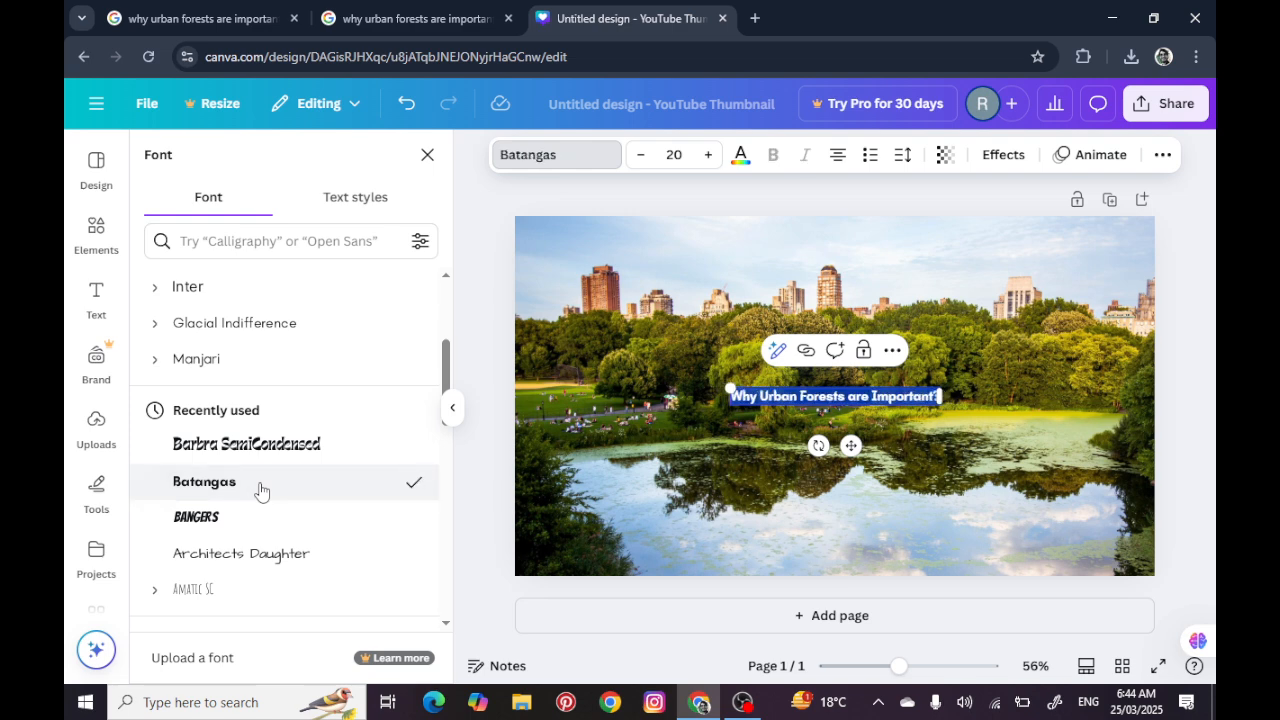
Enlarge the title text to a font size of about 47.3 so it spans most of the photo's width
left_click_drag(730, 388, 534, 266)
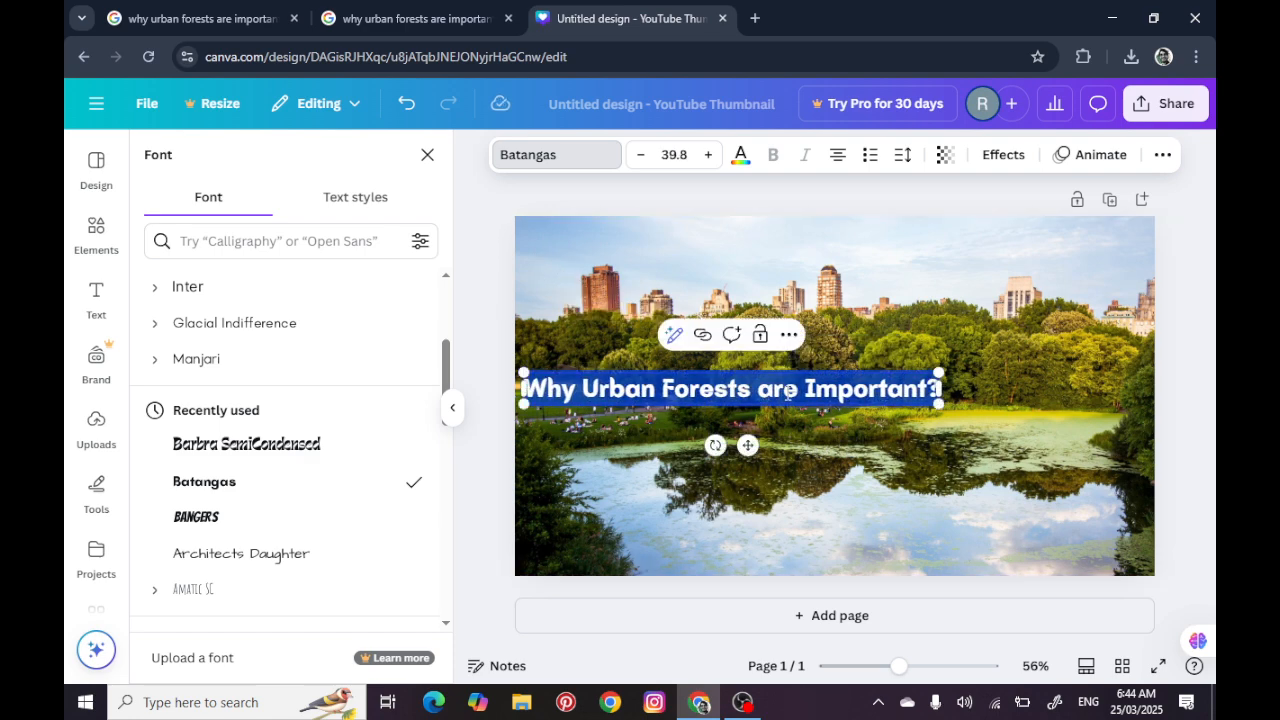
left_click(900, 331)
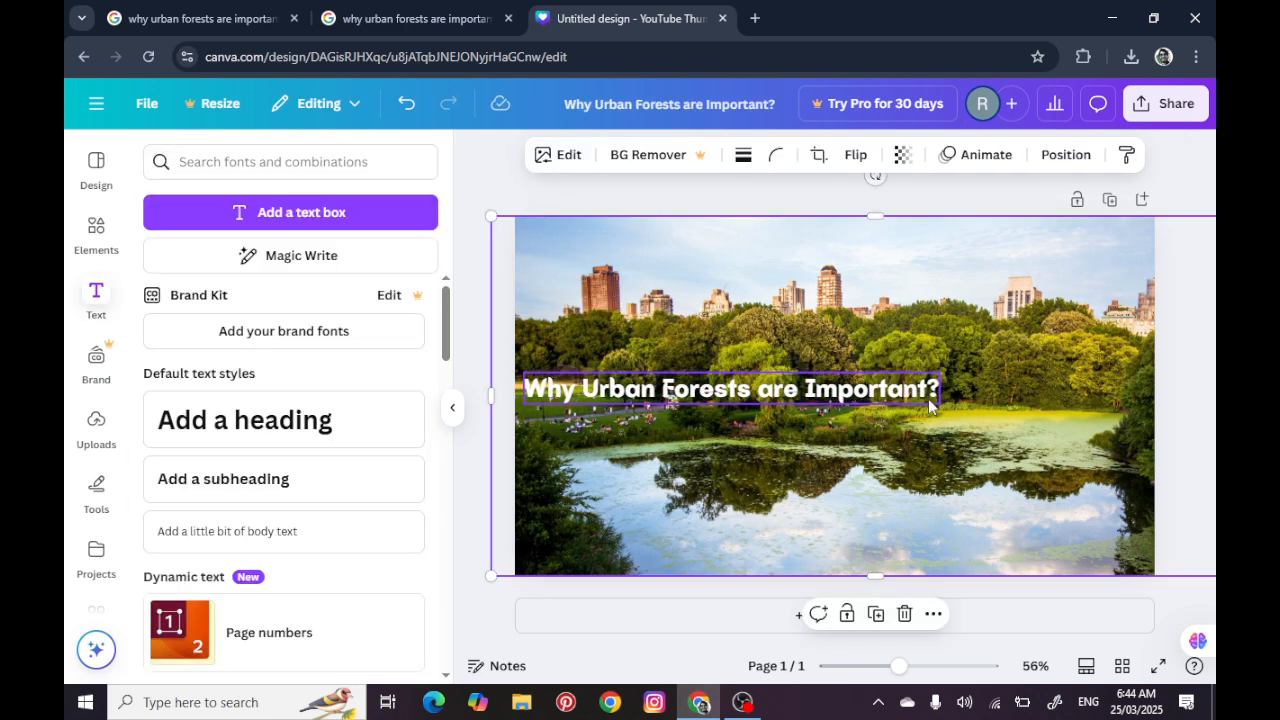
left_click(928, 399)
left_click_drag(937, 404, 1000, 438)
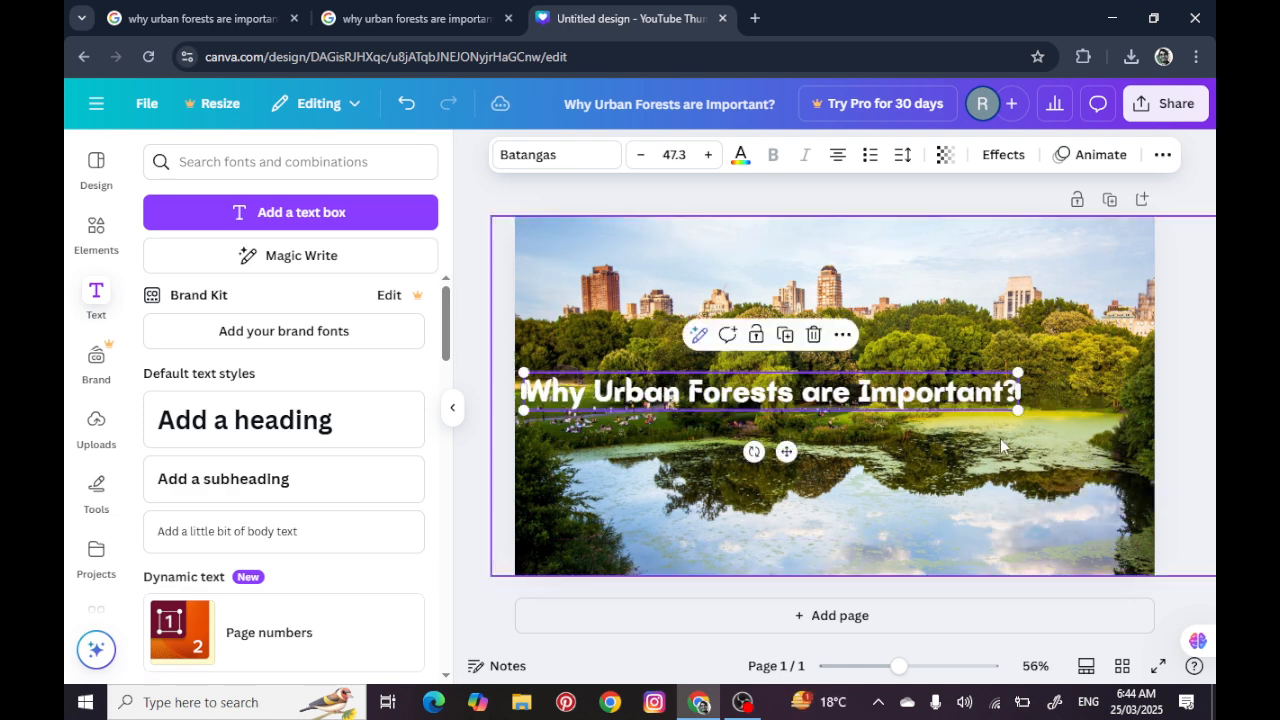
Try the Lift effect at intensity 96 on the title, followed by the Splice and Outline effects
double_click(941, 392)
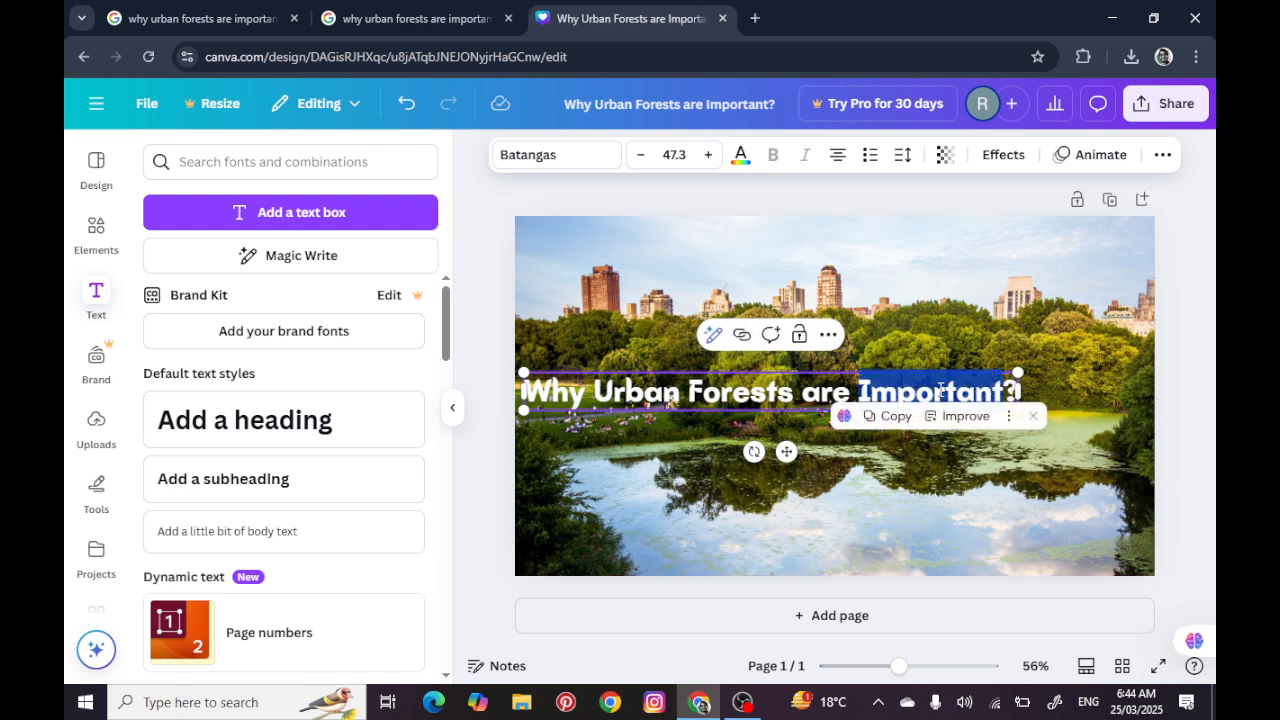
triple_click(941, 392)
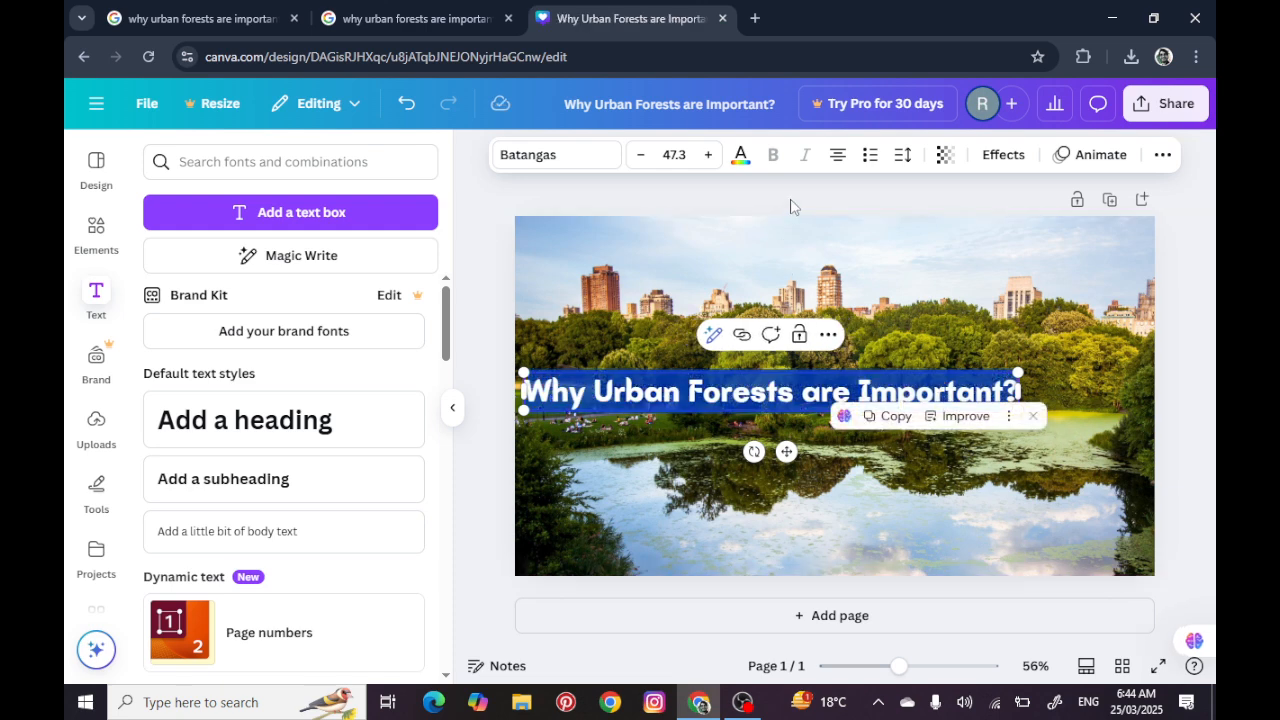
left_click(996, 155)
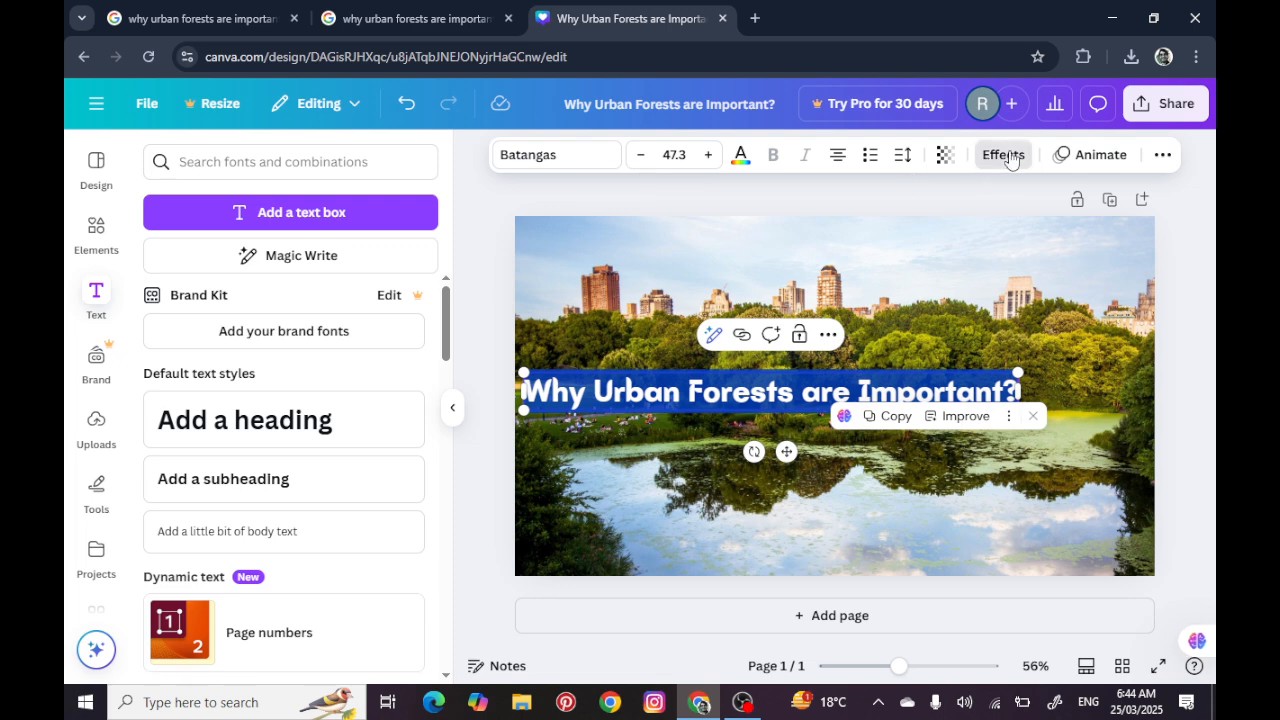
left_click(378, 262)
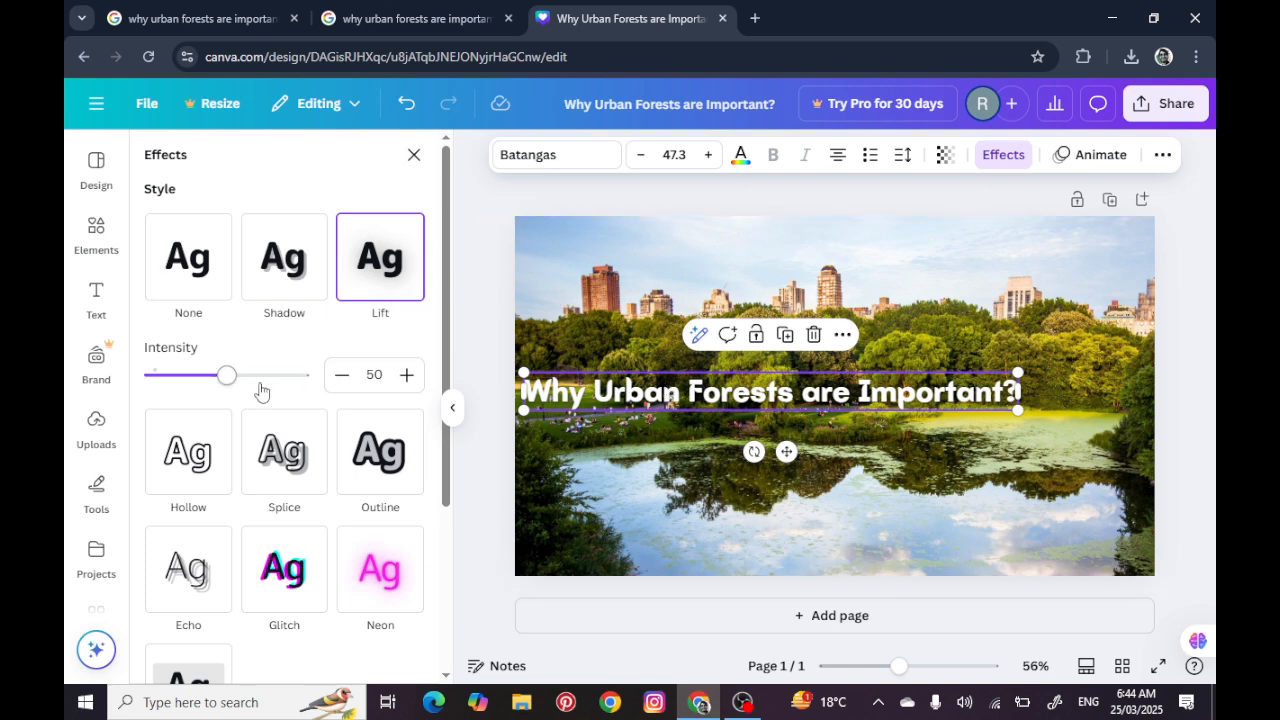
left_click_drag(227, 375, 296, 378)
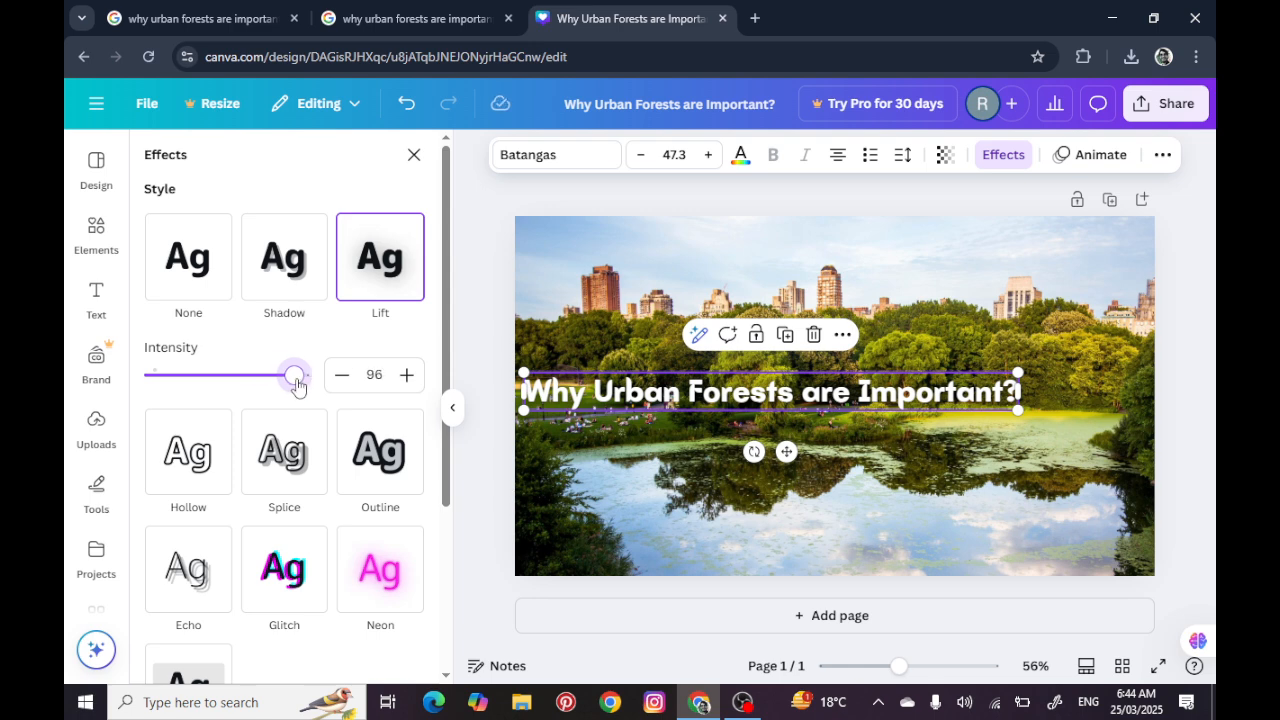
scroll(296, 387, "down", 3)
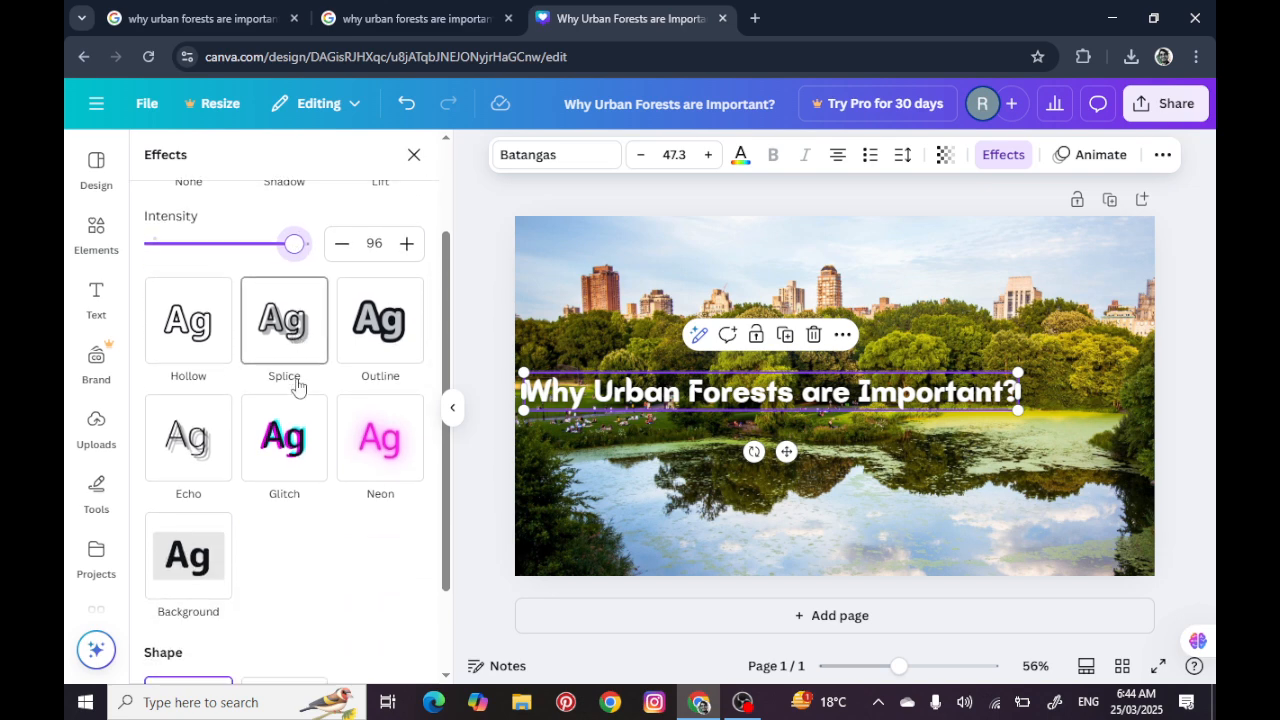
left_click(295, 333)
left_click(380, 262)
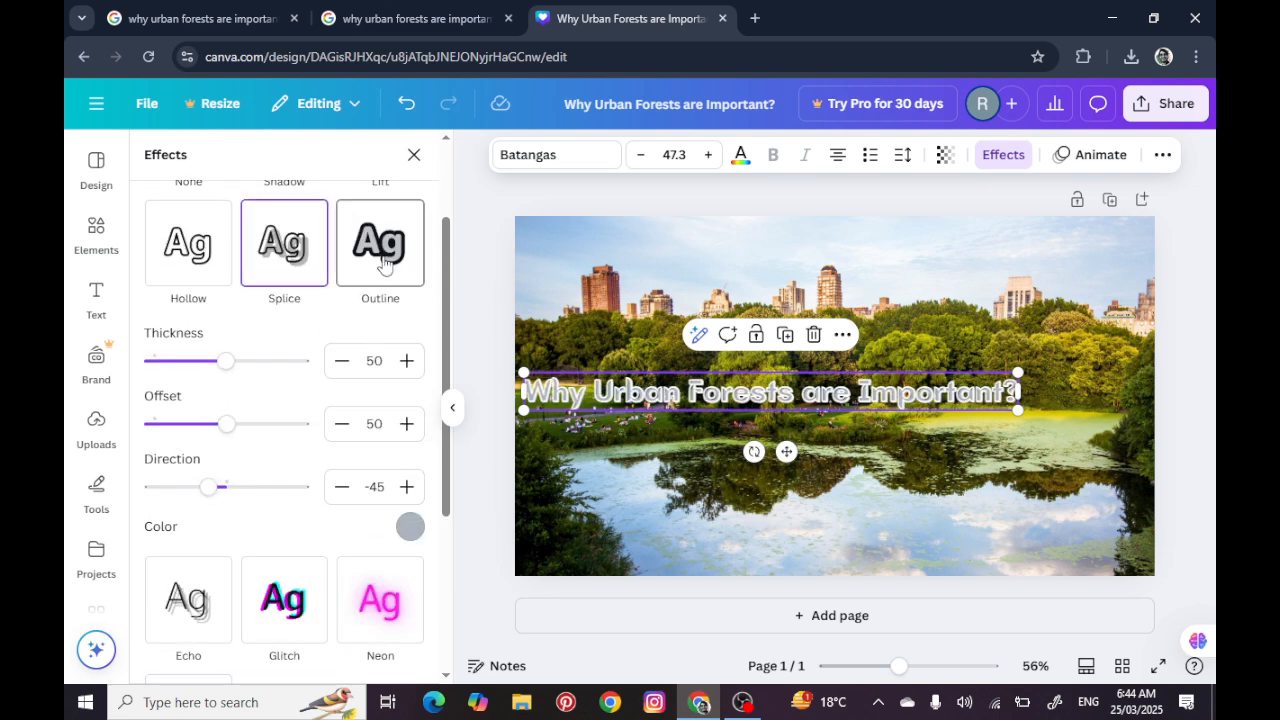
scroll(229, 275, "down", 1)
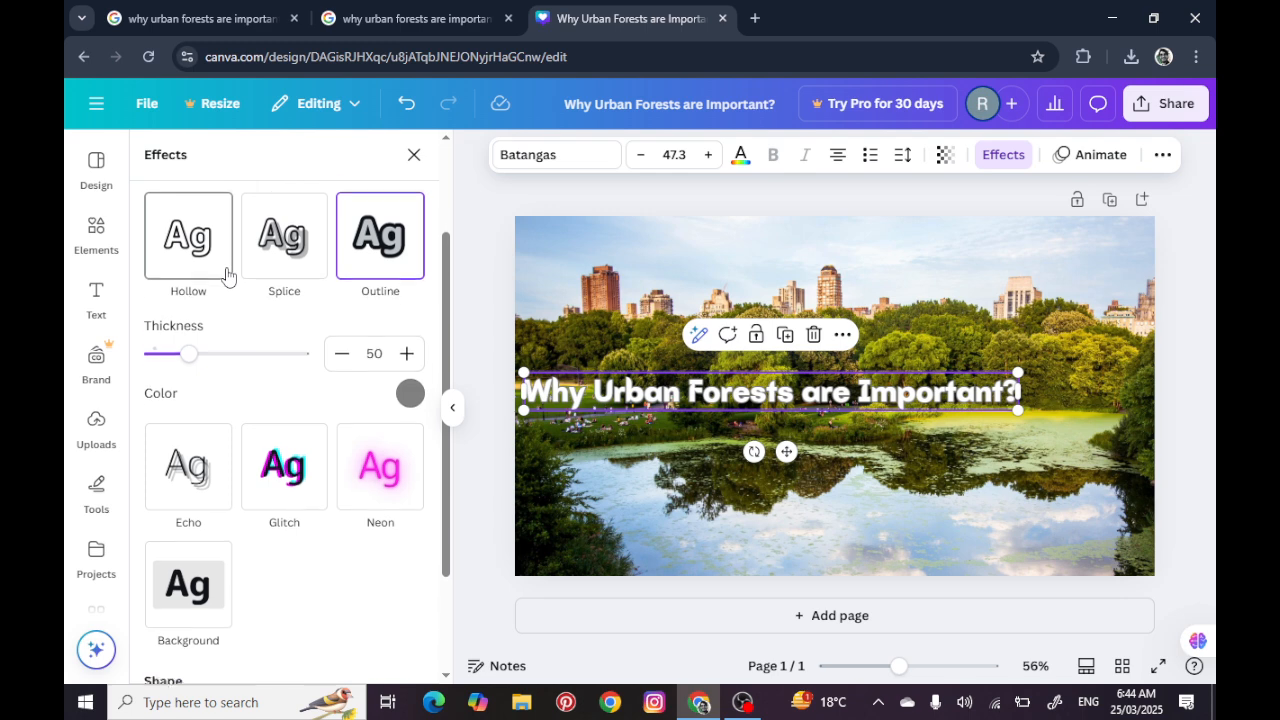
Apply the Background effect to the title and move it to the horizontal center of the thumbnail, slightly higher
left_click(217, 517)
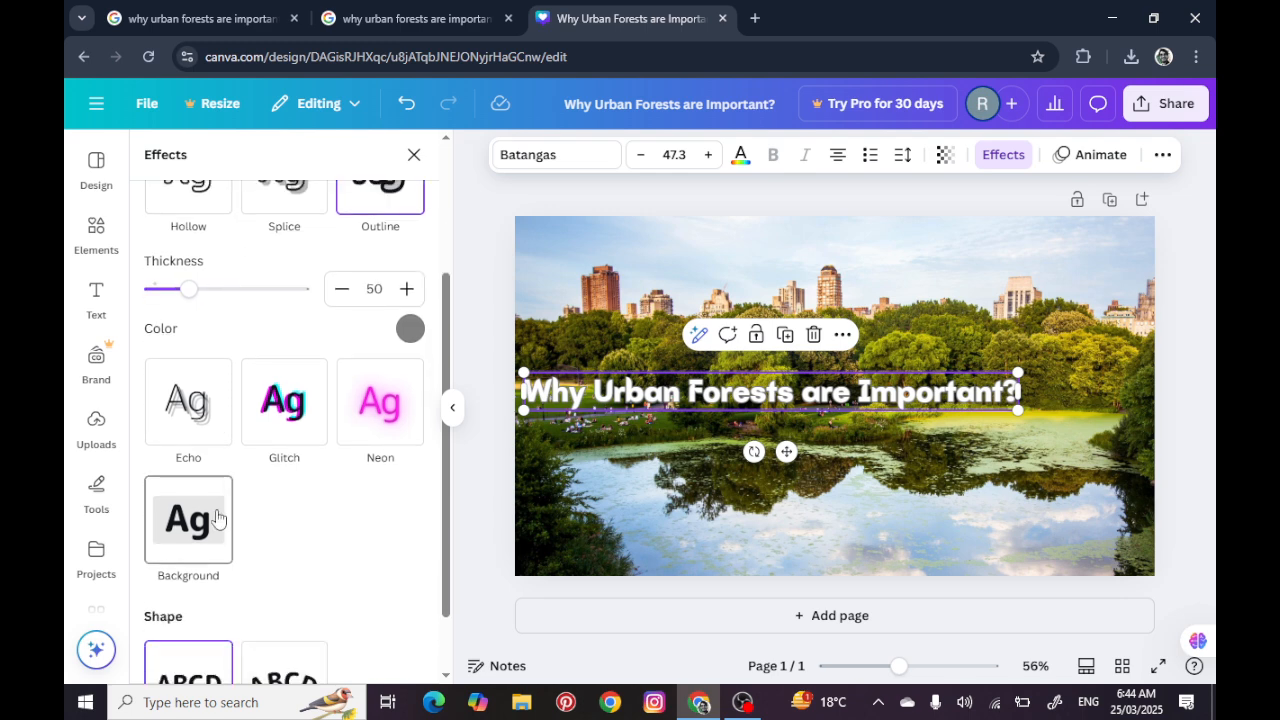
scroll(320, 445, "up", 1)
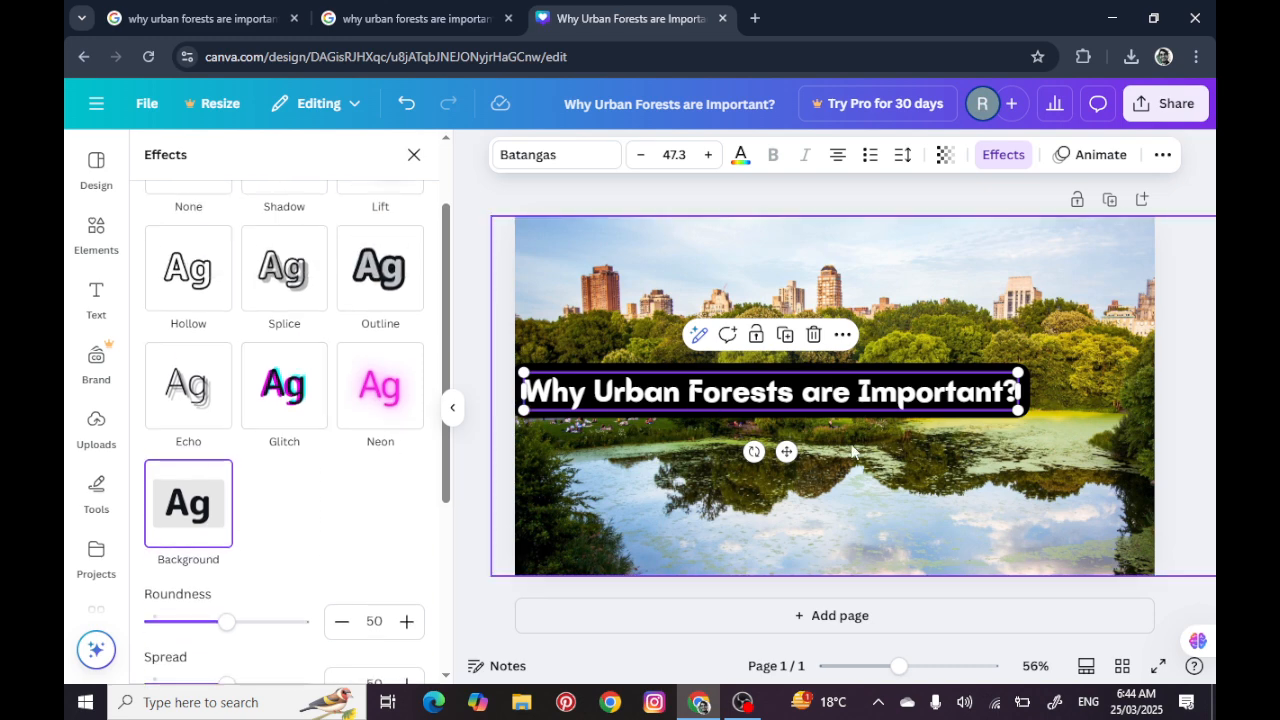
left_click_drag(787, 451, 835, 430)
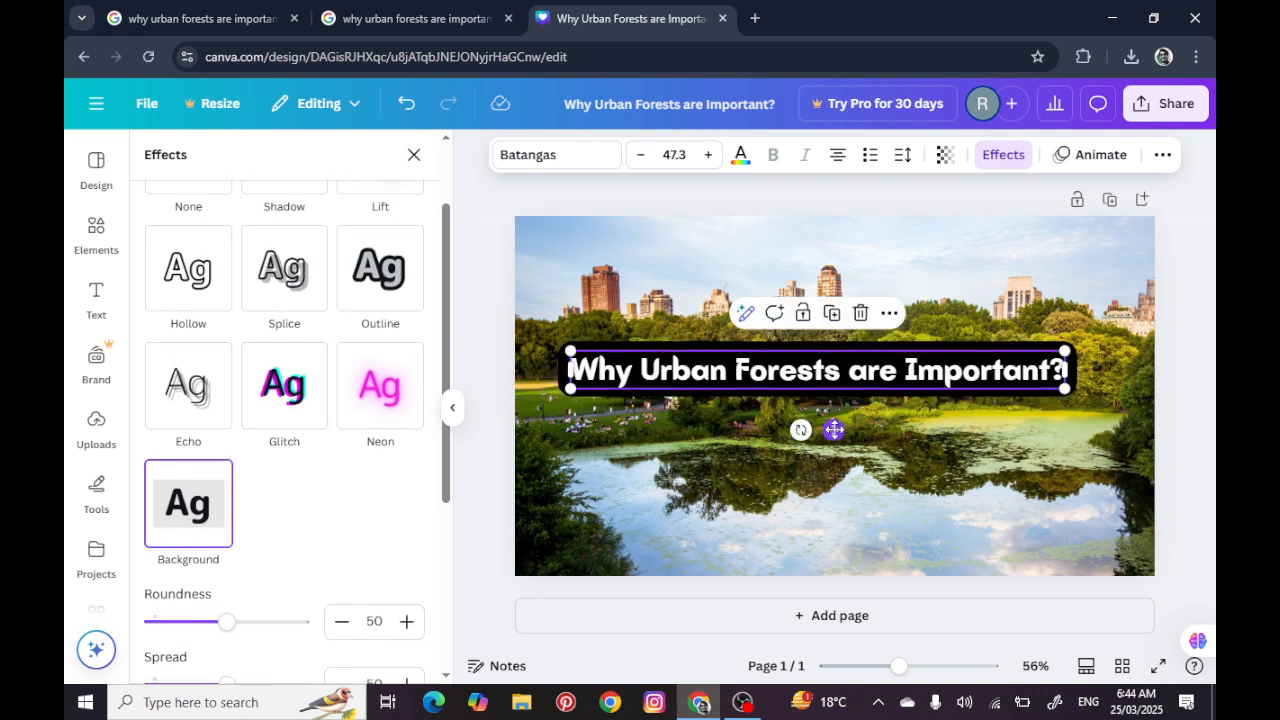
Change the title's font to League Spartan and reposition the title slightly toward the middle of the photo
left_click(538, 162)
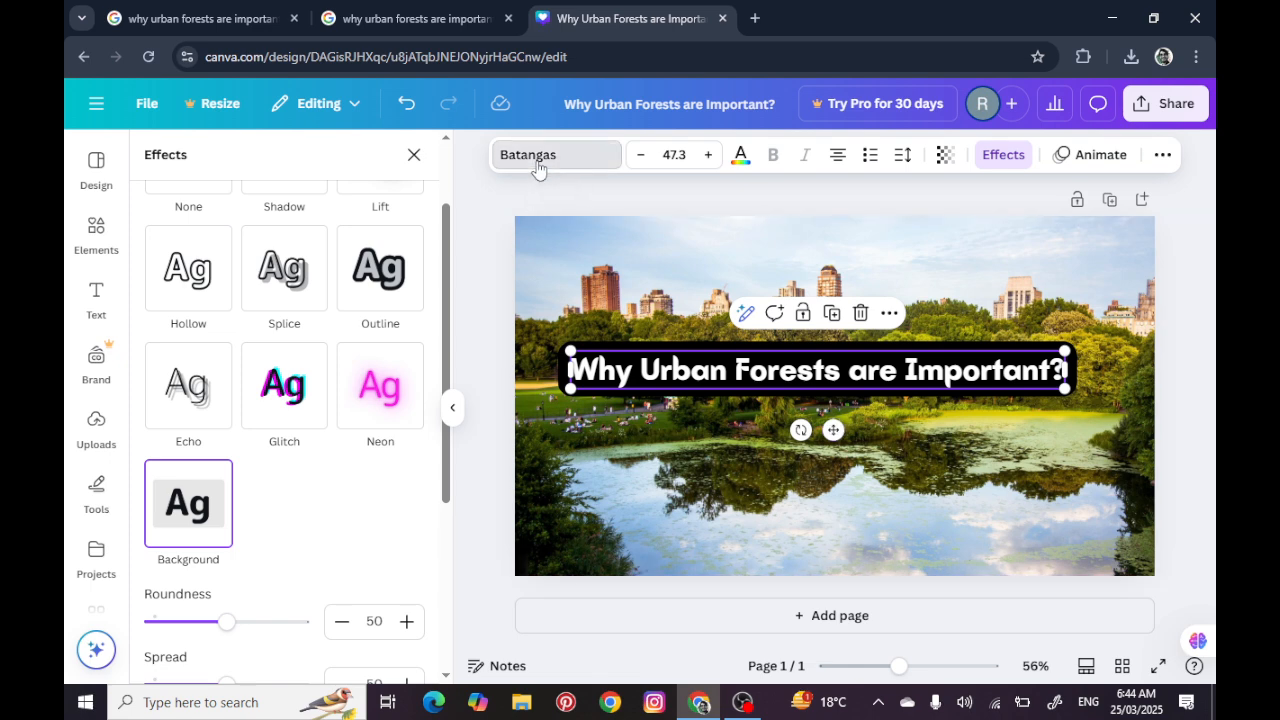
scroll(300, 410, "down", 5)
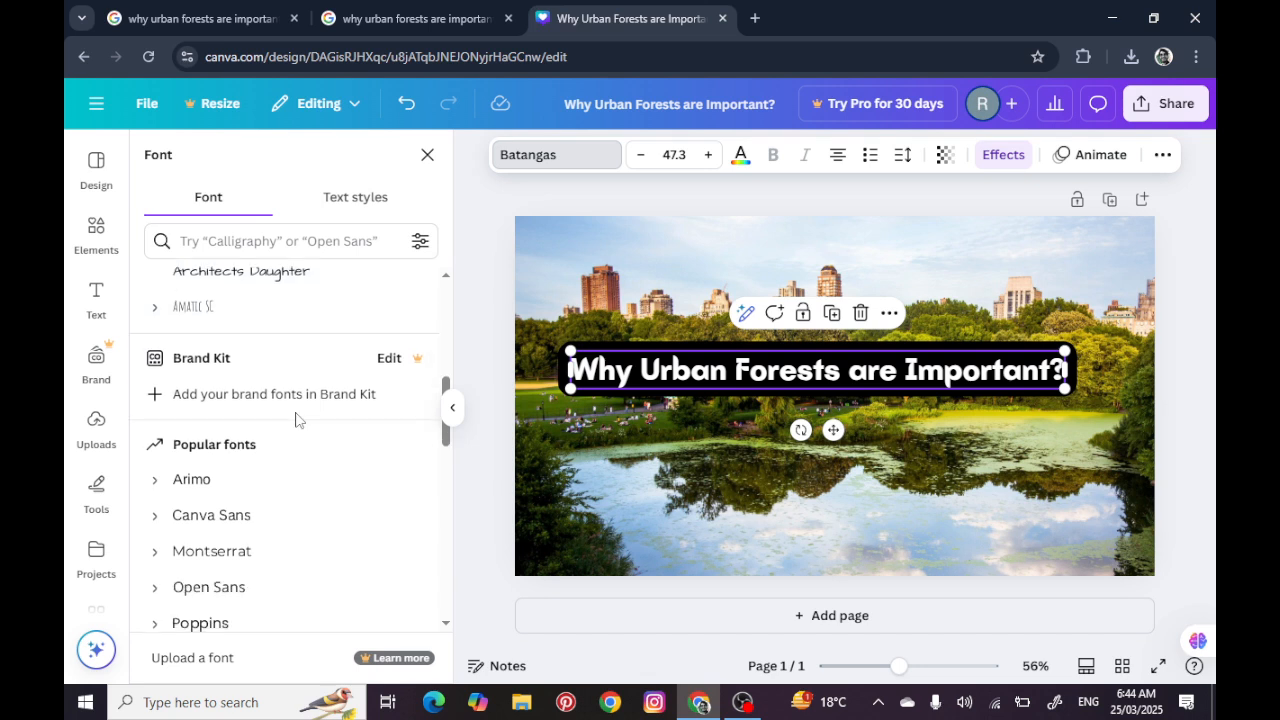
left_click(296, 452)
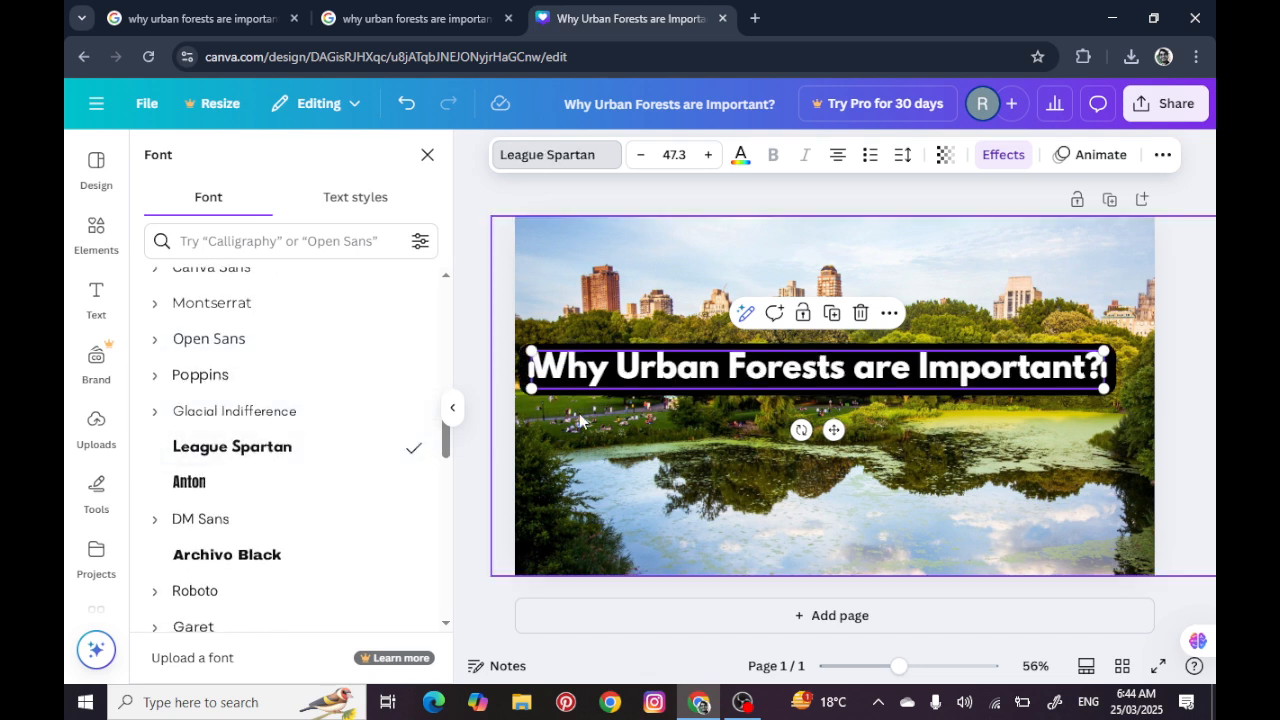
left_click(663, 453)
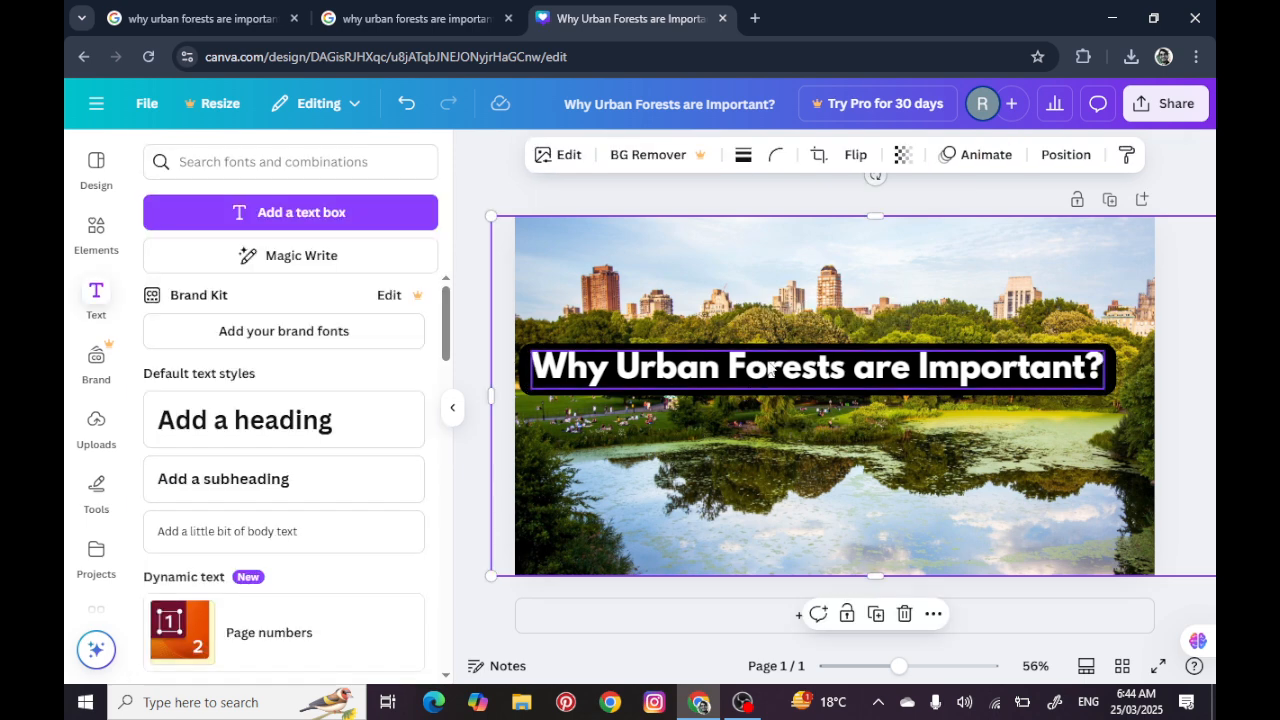
left_click_drag(770, 370, 790, 376)
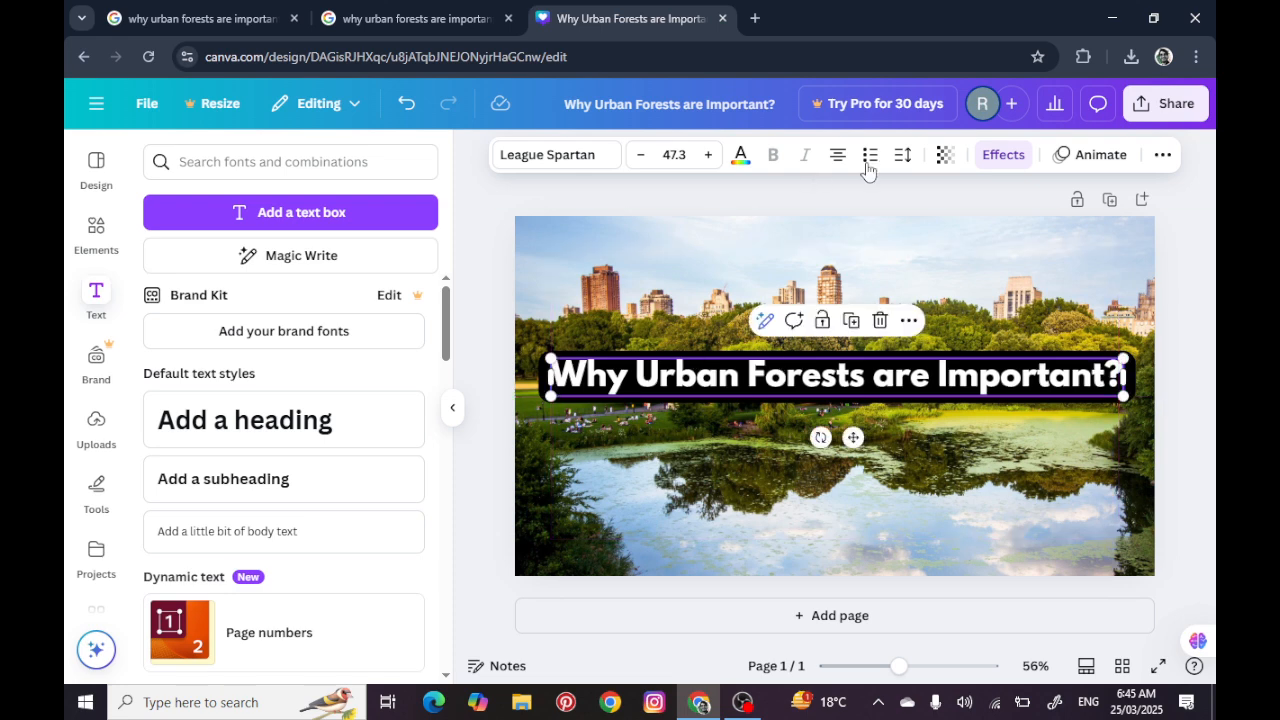
Replace the title's Background effect with the Lift effect at intensity 50
left_click(1001, 155)
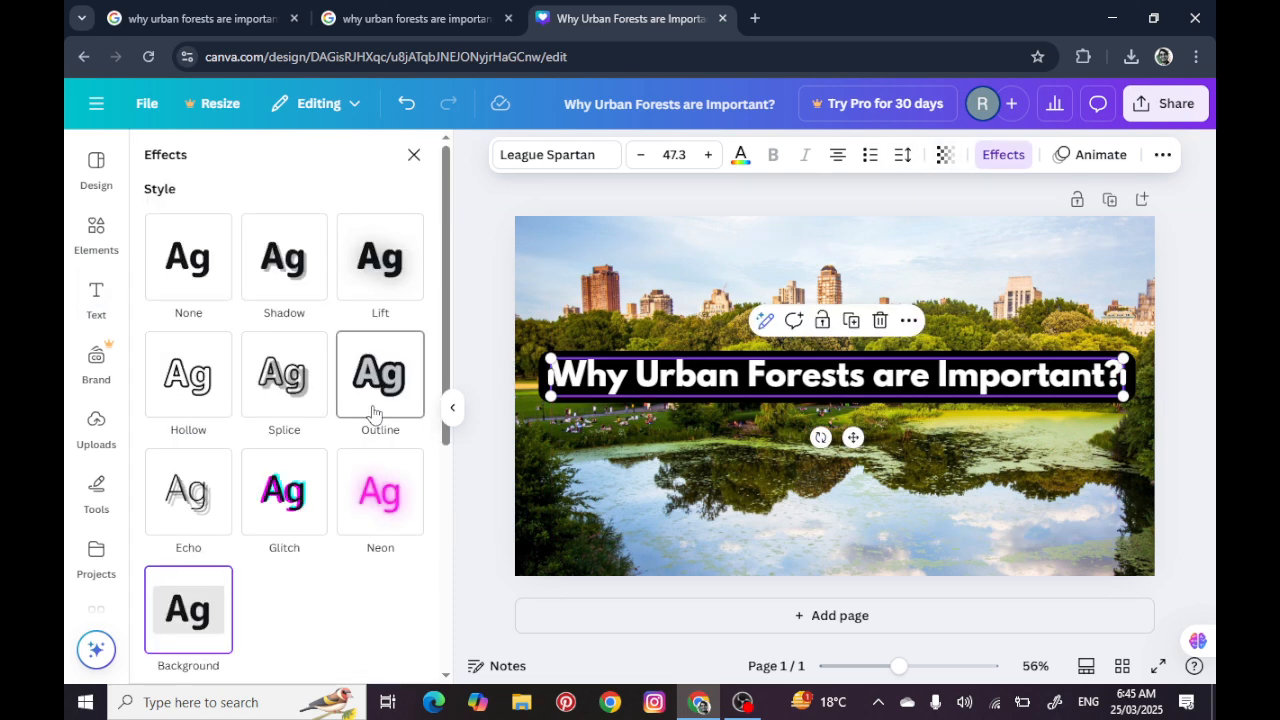
scroll(447, 457, "down", 4)
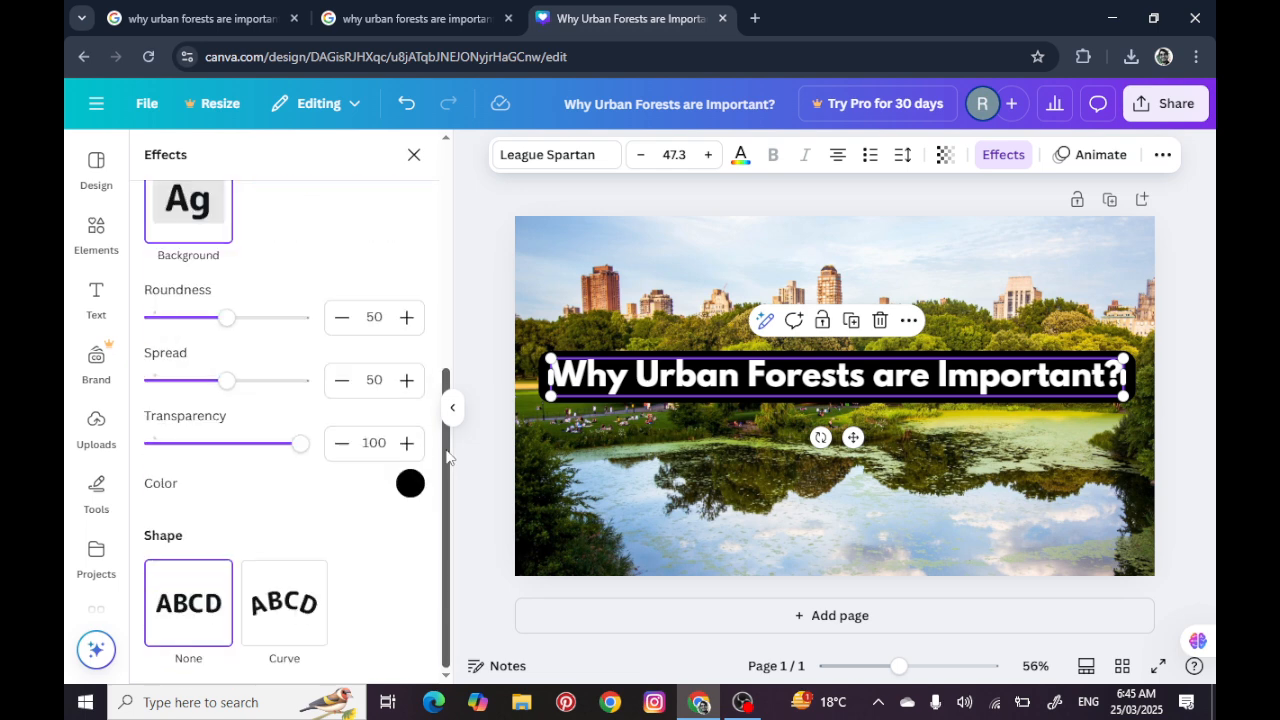
scroll(447, 498, "up", 5)
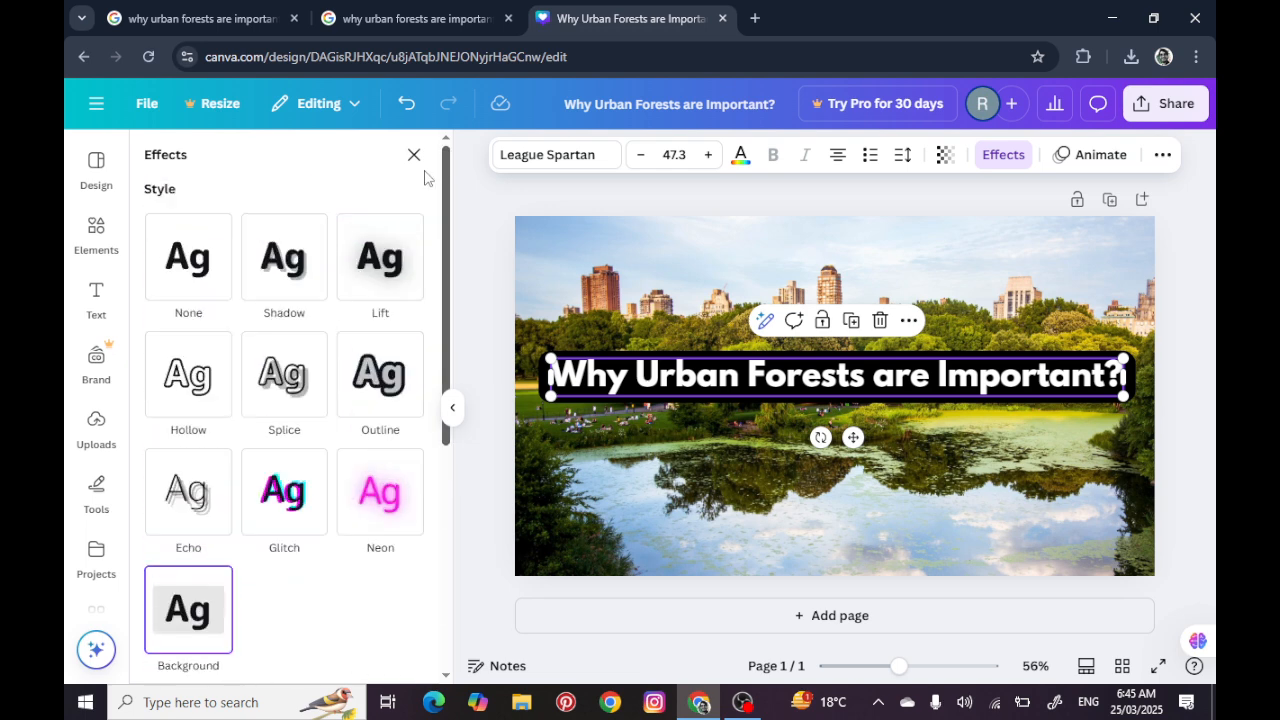
left_click(390, 262)
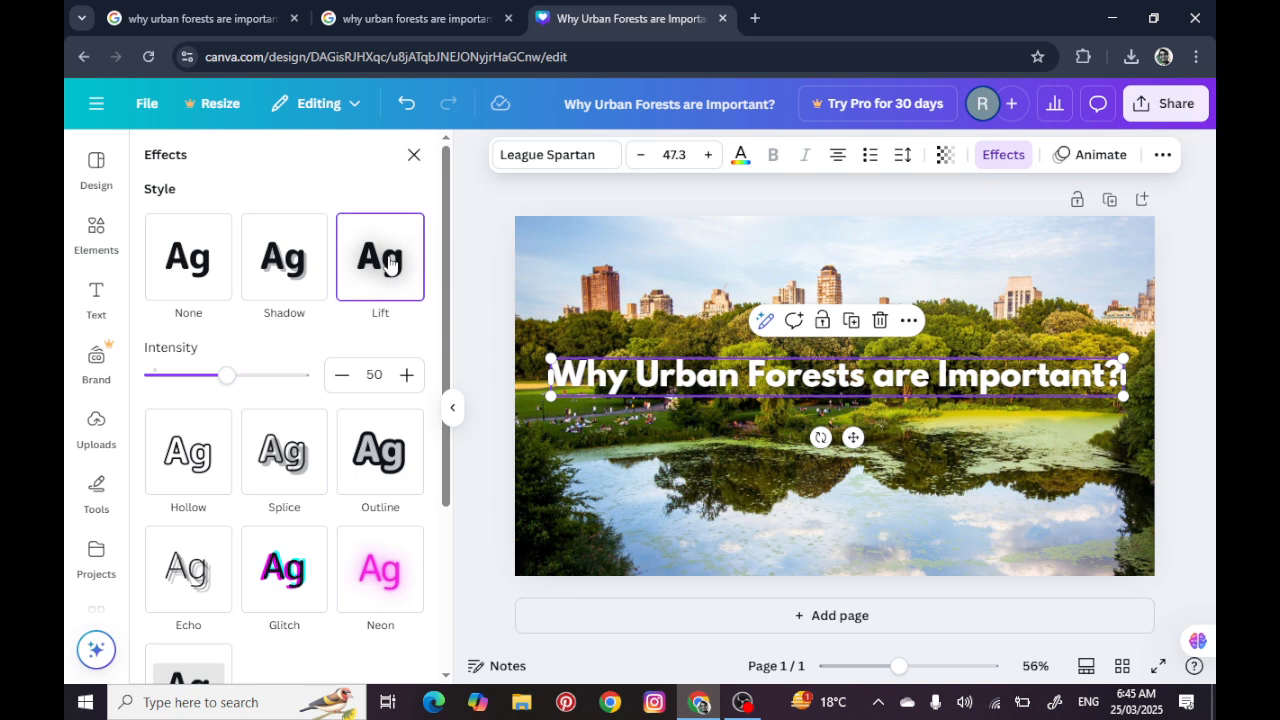
left_click(95, 253)
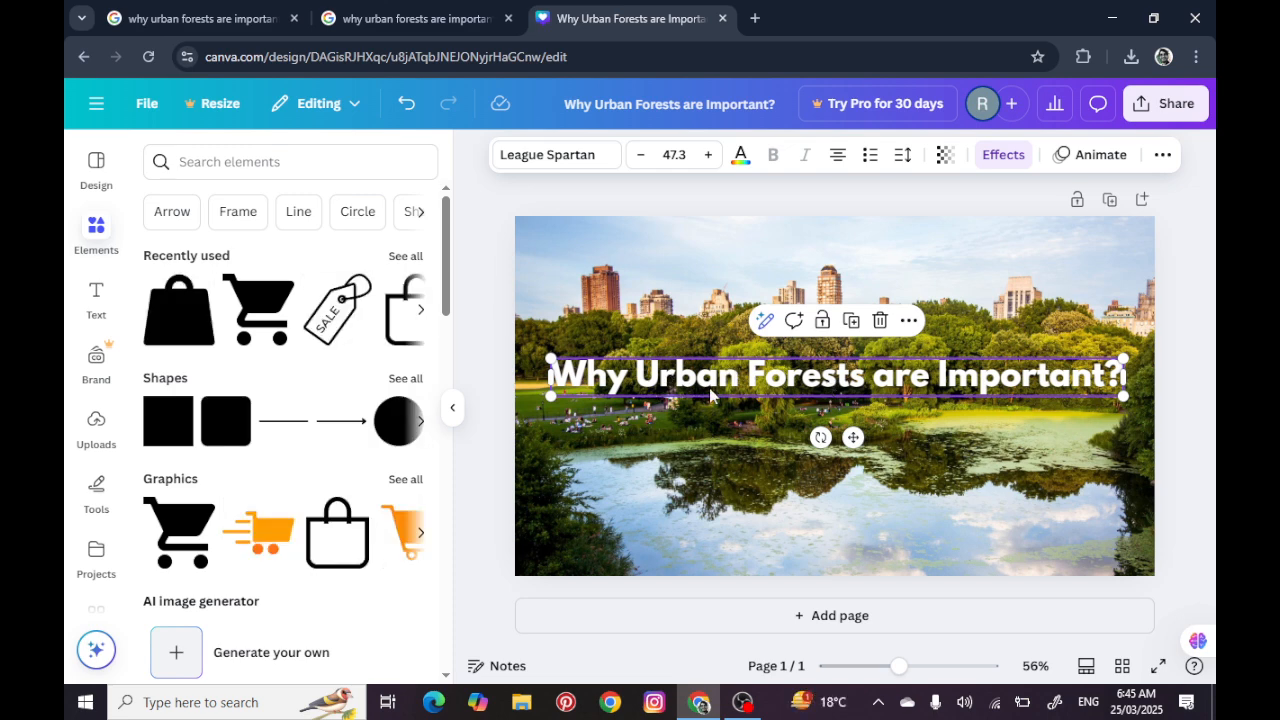
Break the title onto a second line before "Important?" and enlarge that word to a font size of 57.3
left_click(873, 377)
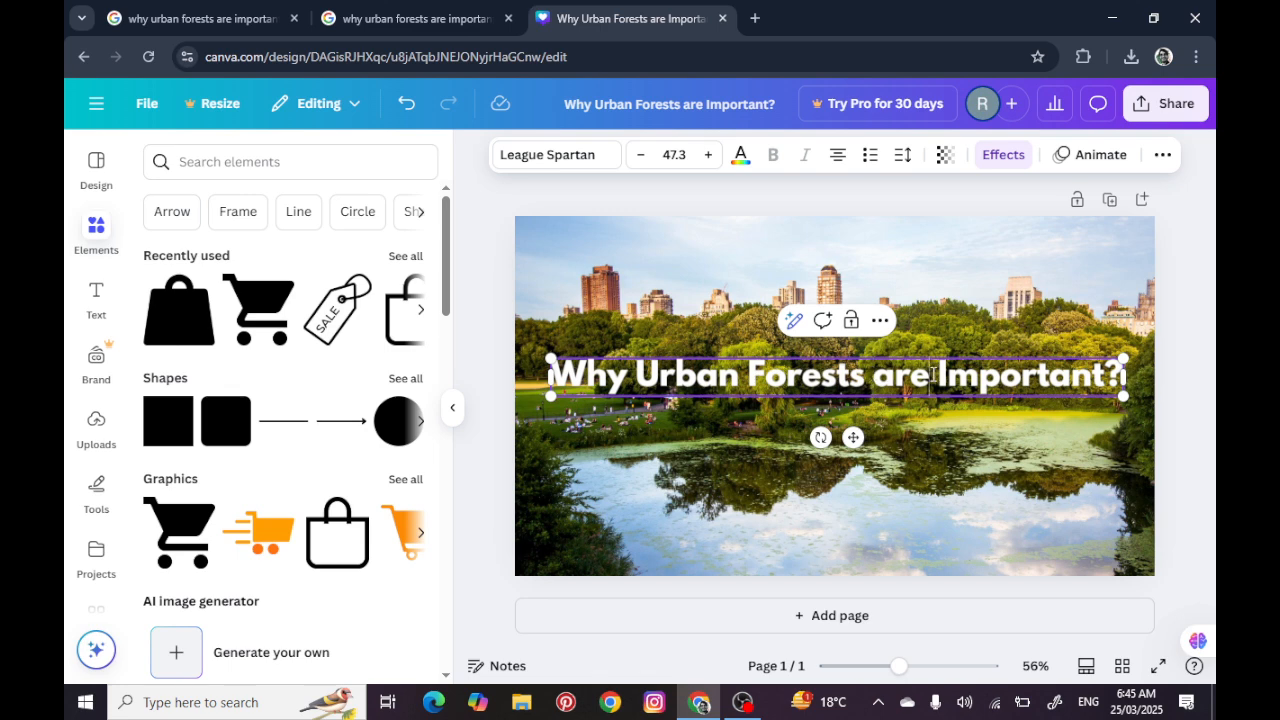
key("Return")
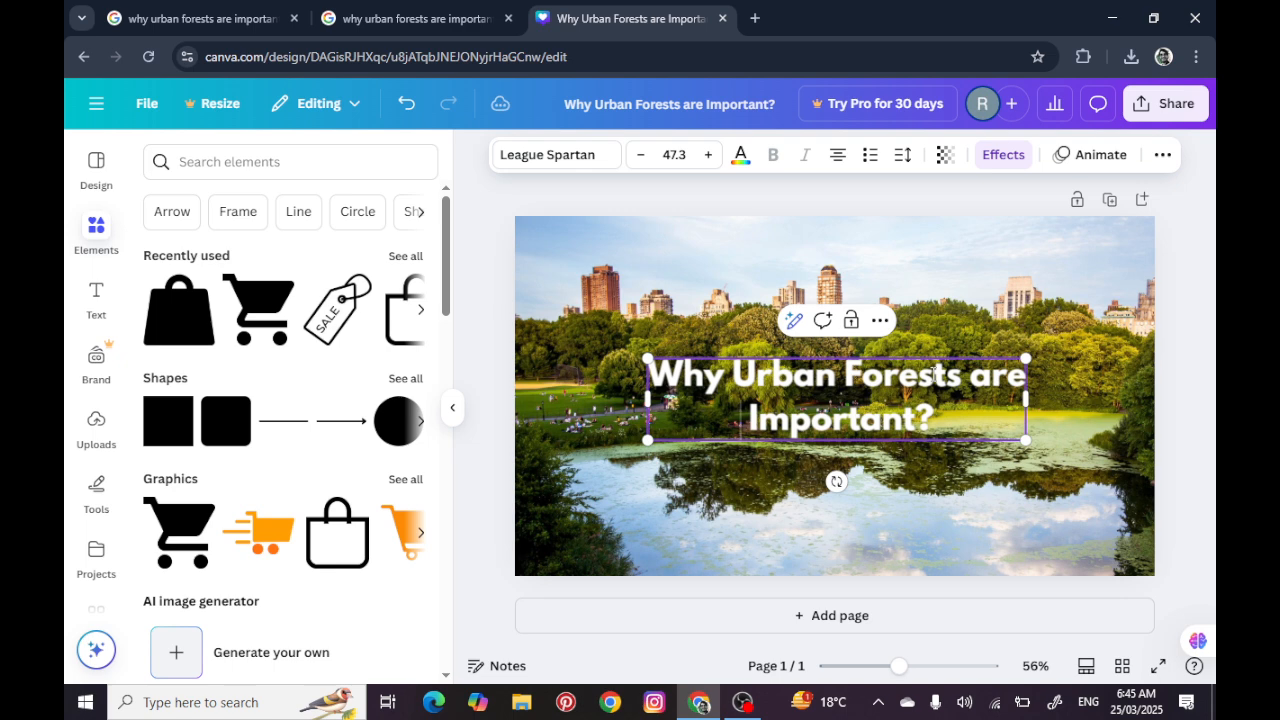
left_click(709, 160)
left_click(709, 160)
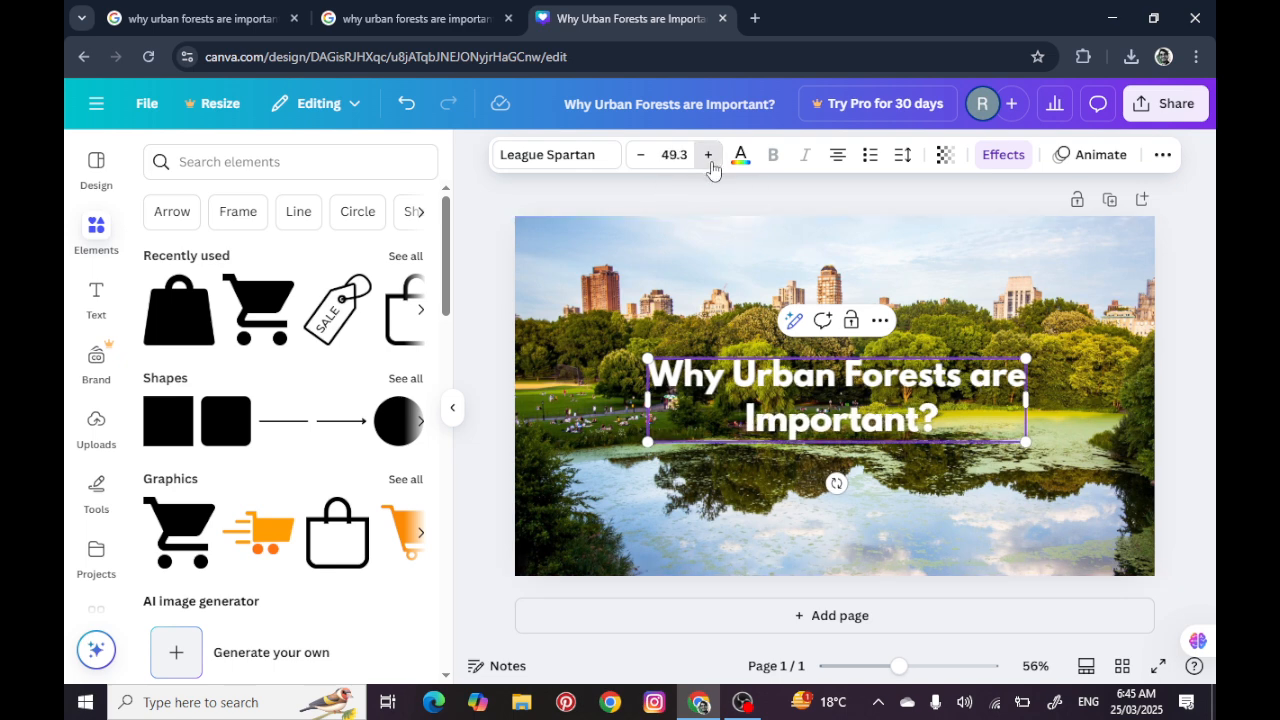
left_click(709, 160)
left_click(709, 160)
left_click(709, 160)
left_click(709, 160)
left_click(710, 163)
left_click(710, 163)
left_click(710, 163)
left_click(710, 163)
Enlarge both title lines together until the first line spans about four fifths of the thumbnail's width
left_click(796, 377)
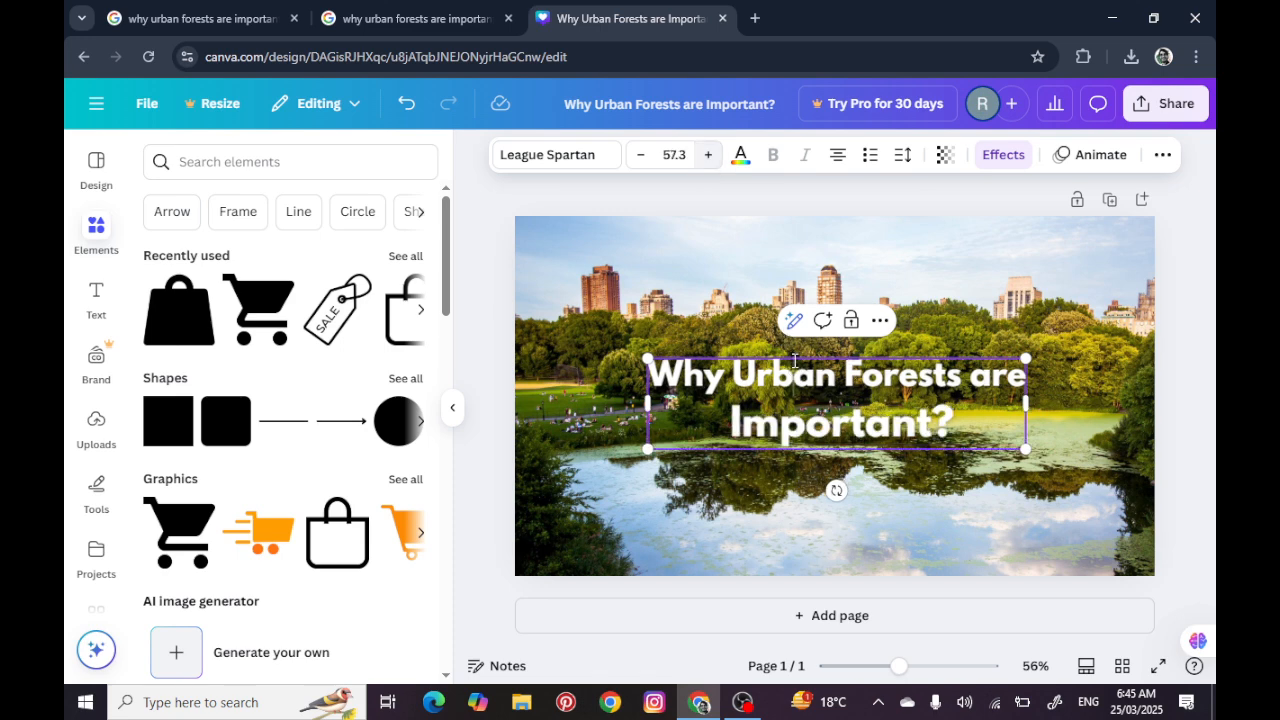
key("ctrl+a")
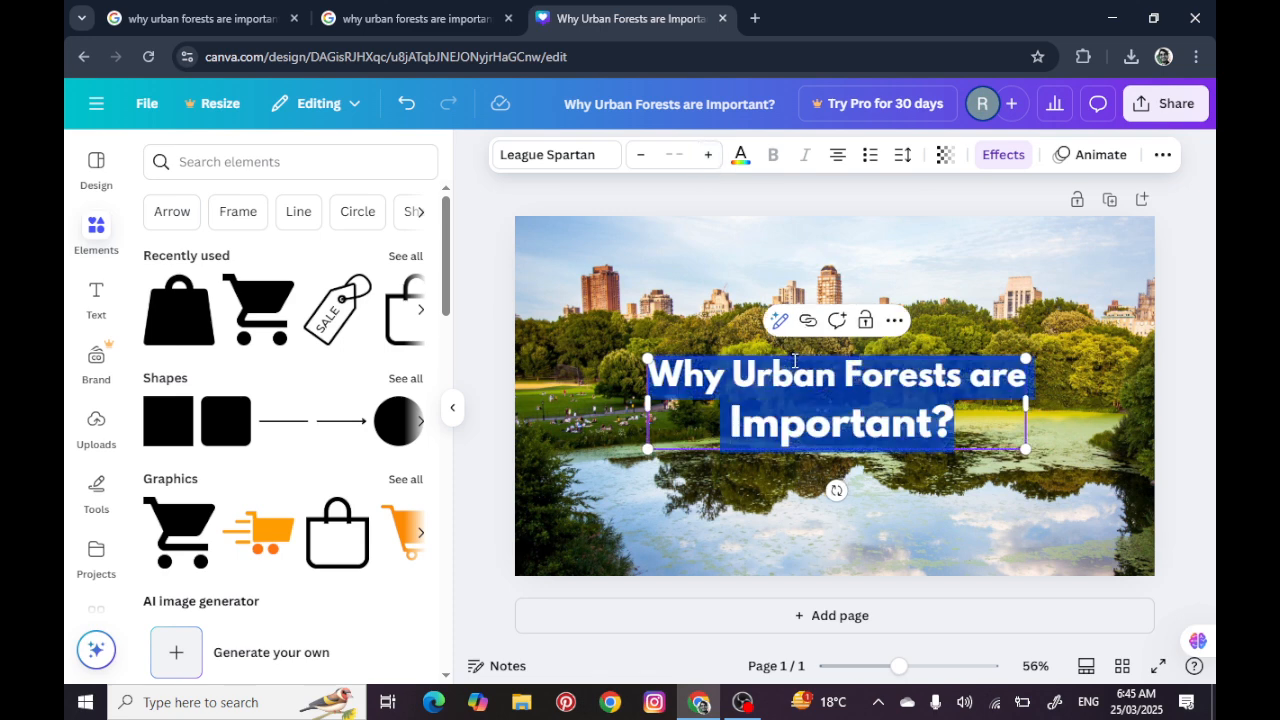
left_click(707, 155)
left_click(707, 155)
left_click(707, 155)
left_click(707, 155)
left_click(707, 155)
left_click(707, 155)
left_click(707, 158)
left_click(707, 158)
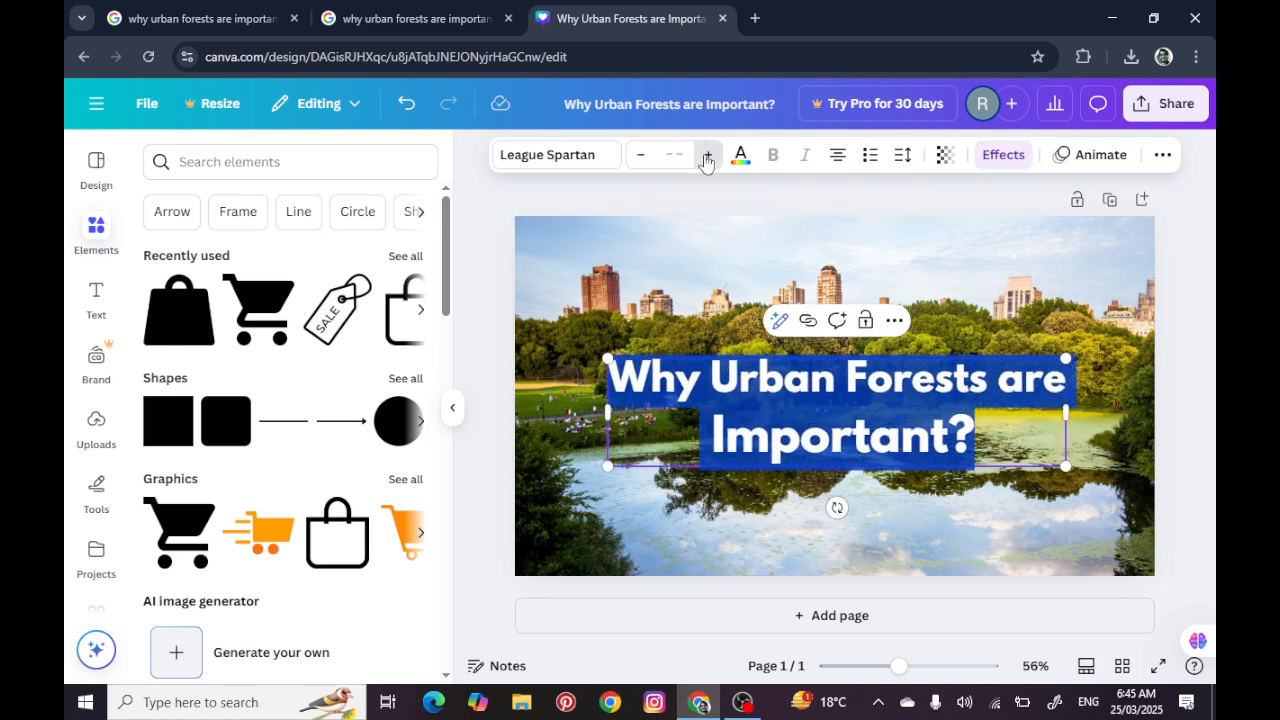
left_click(707, 158)
left_click(707, 158)
left_click(707, 158)
left_click(693, 267)
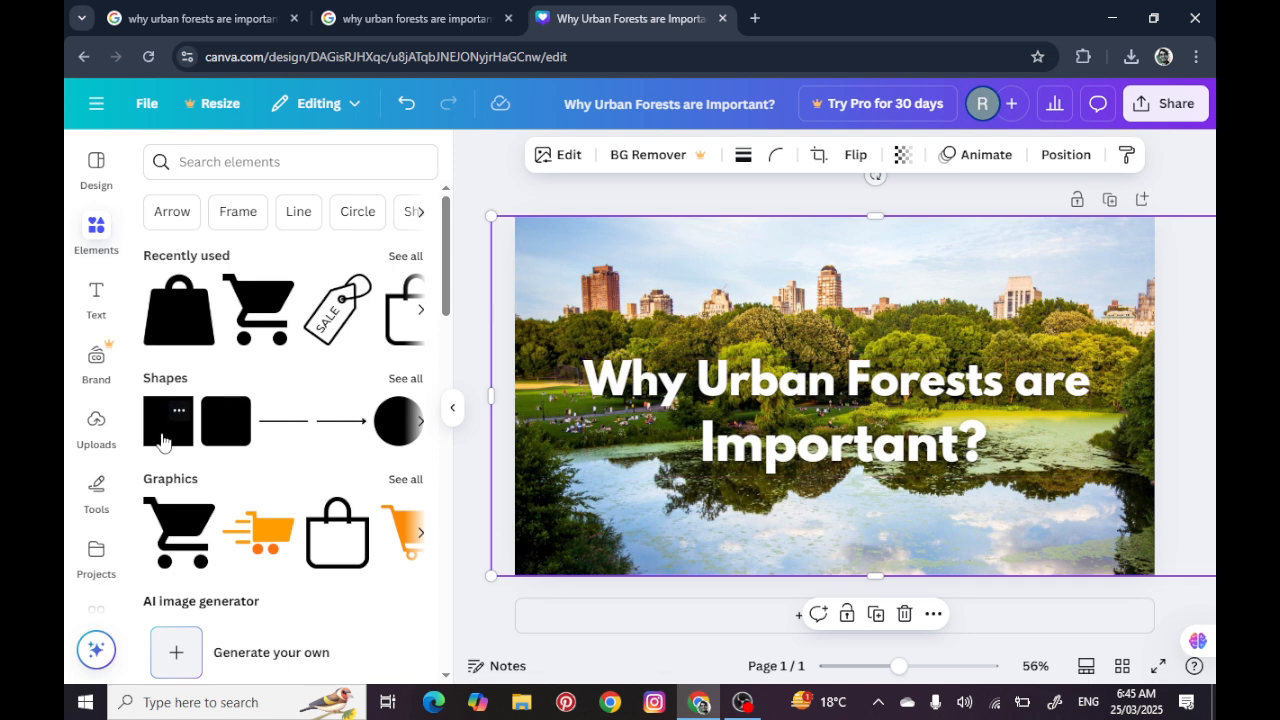
Add a square shape and stretch it into a band about 1384 by 284 px across the thumbnail's full width, covering both title lines
left_click(210, 430)
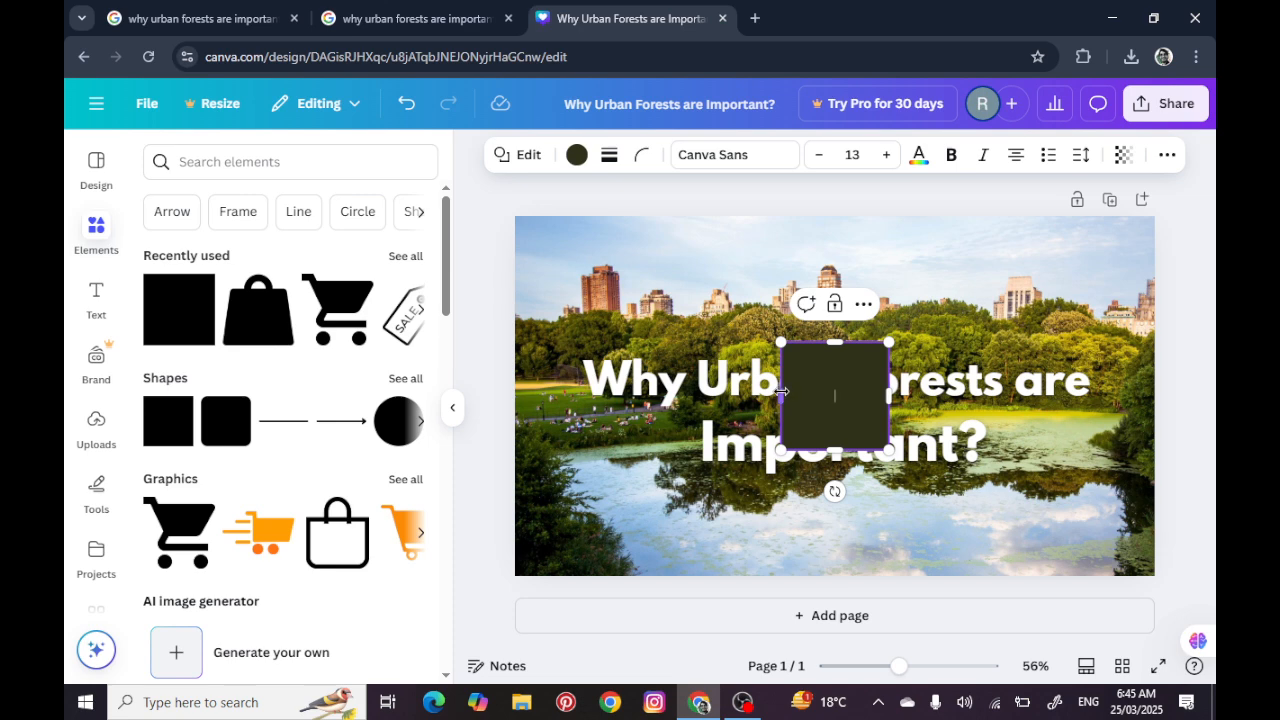
left_click_drag(780, 393, 560, 393)
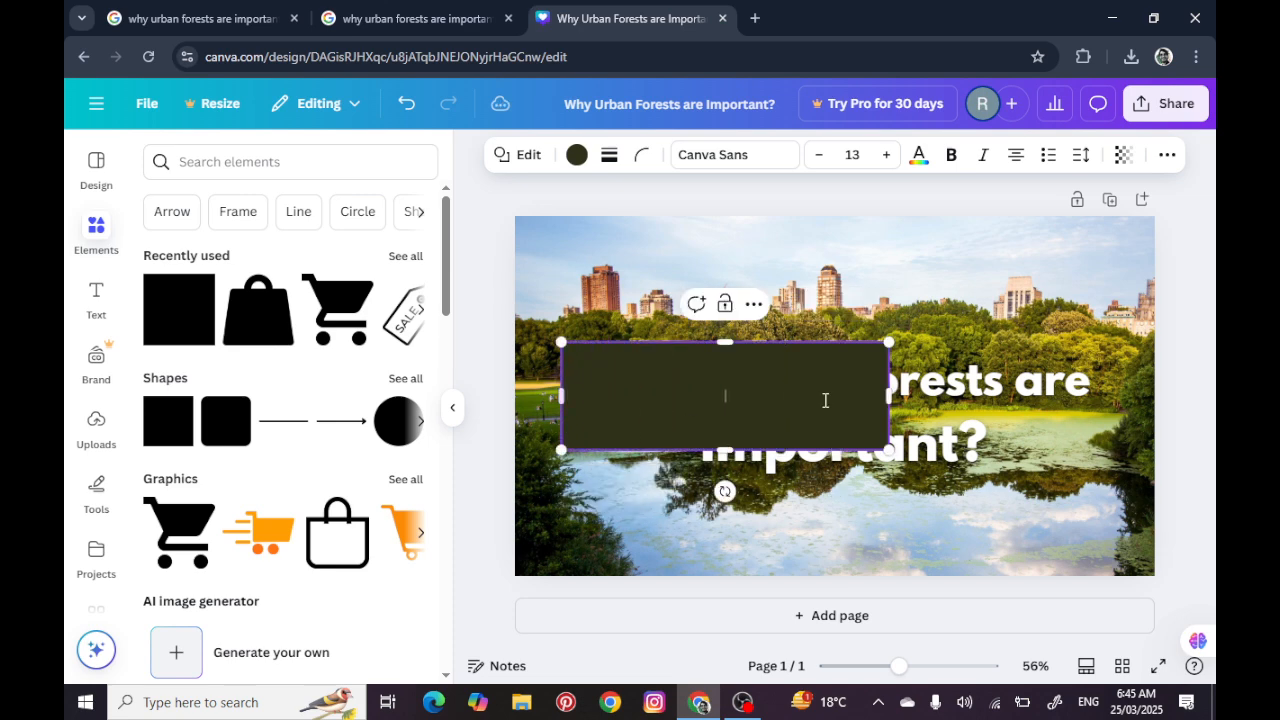
left_click_drag(888, 393, 1143, 393)
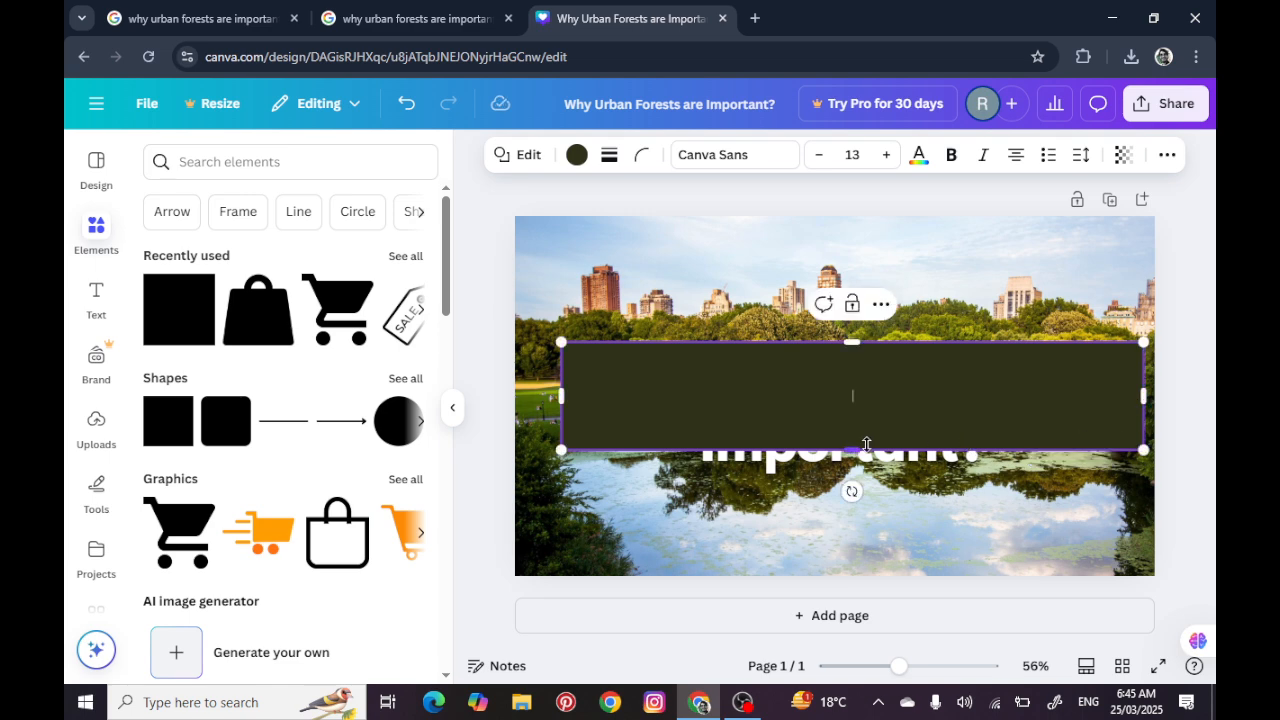
left_click_drag(855, 458, 862, 484)
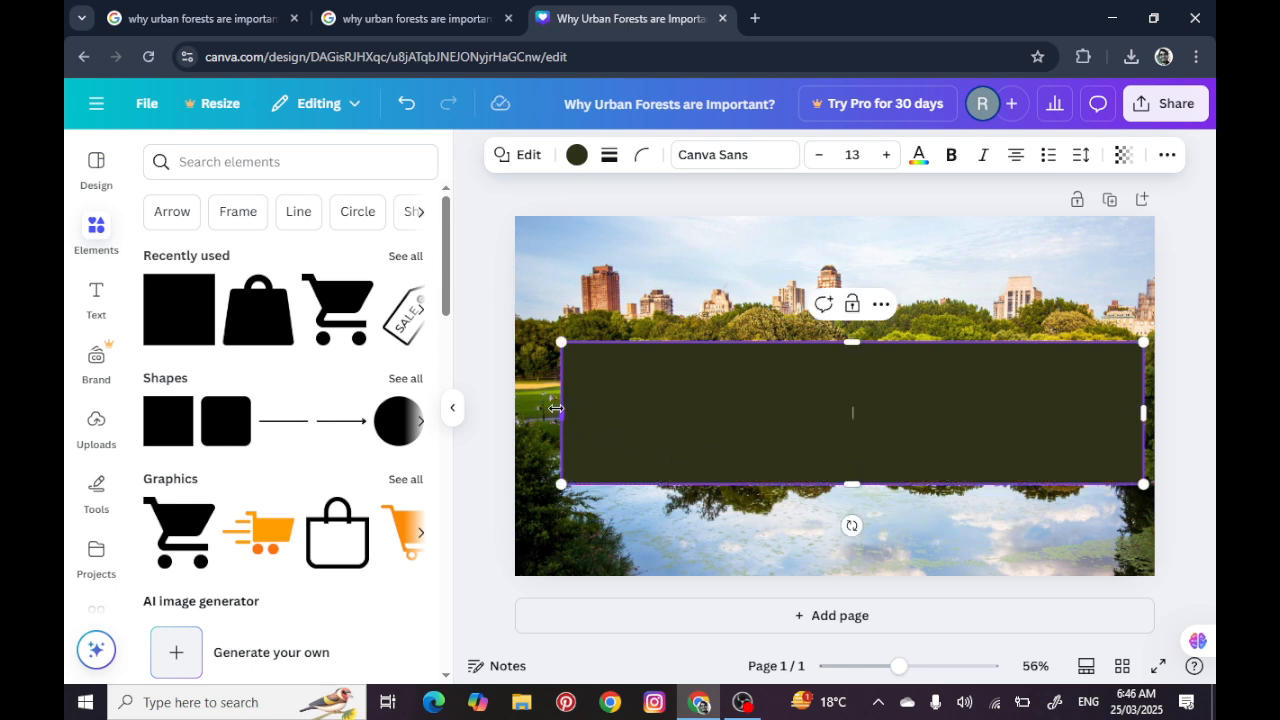
left_click_drag(556, 408, 484, 408)
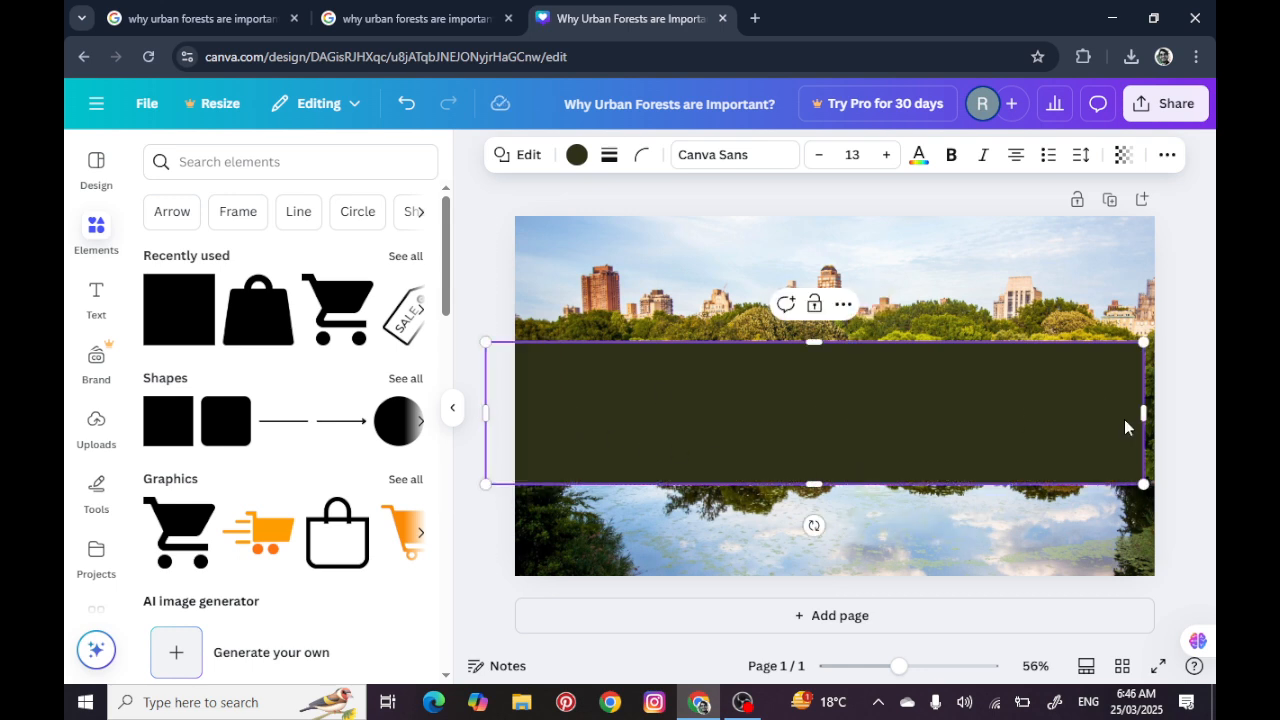
left_click_drag(1144, 412, 1177, 410)
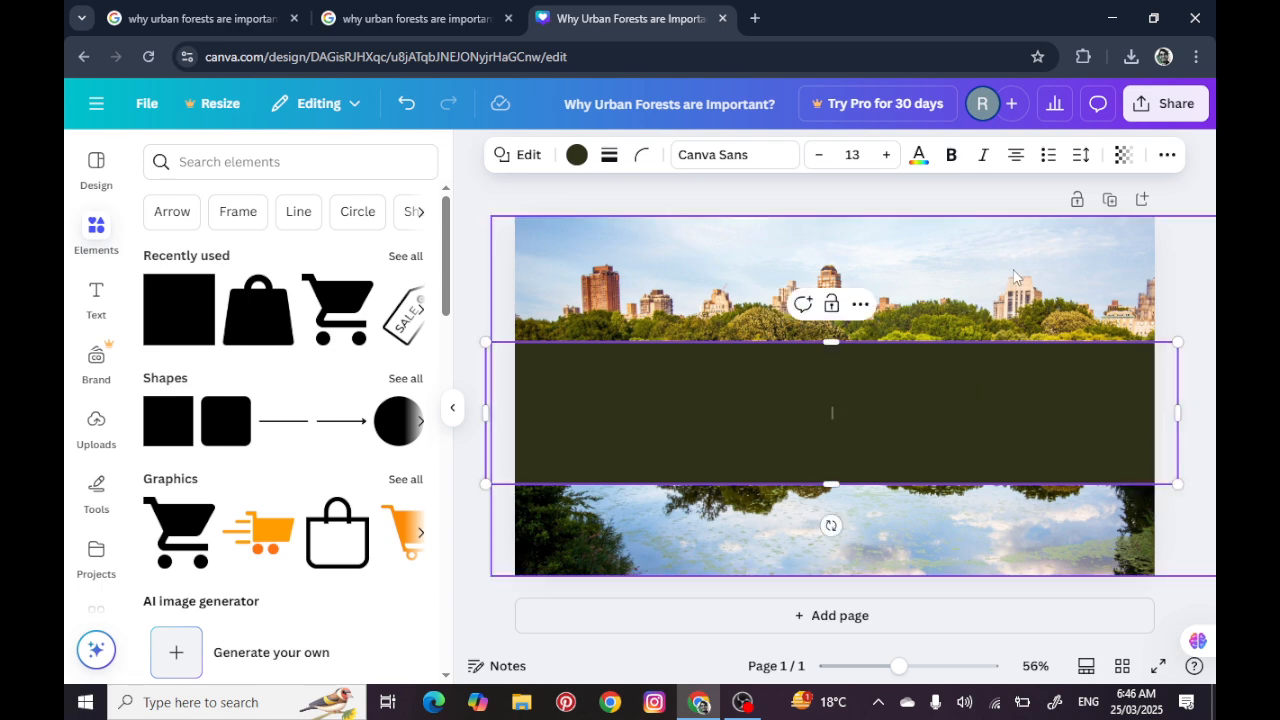
Send the dark band one layer backward so it sits behind the title and in front of the photo
left_click(1166, 156)
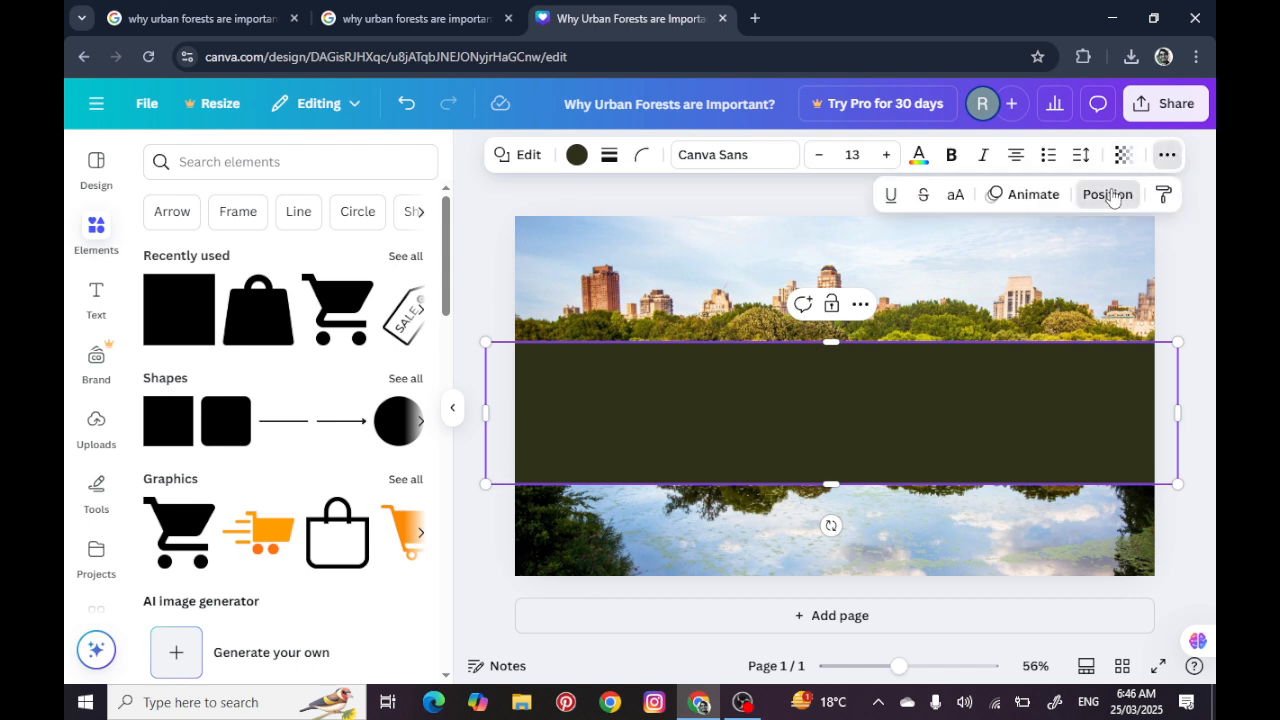
left_click(1109, 195)
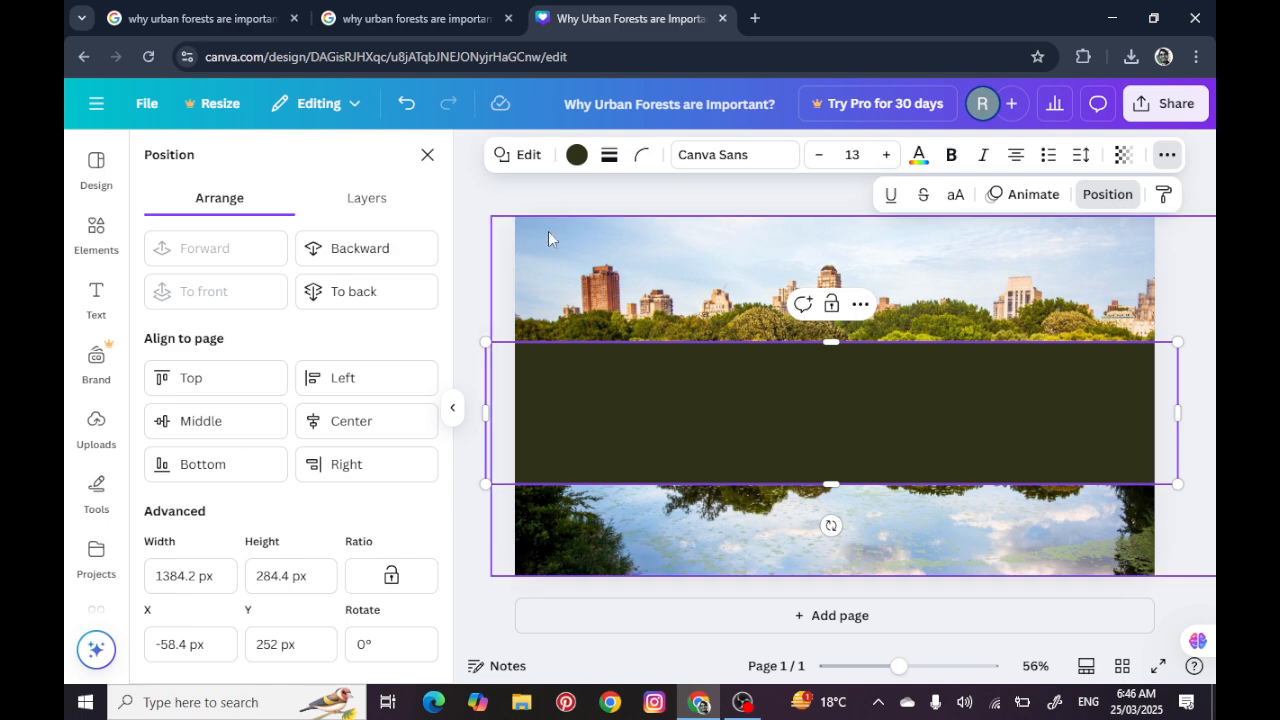
left_click(387, 261)
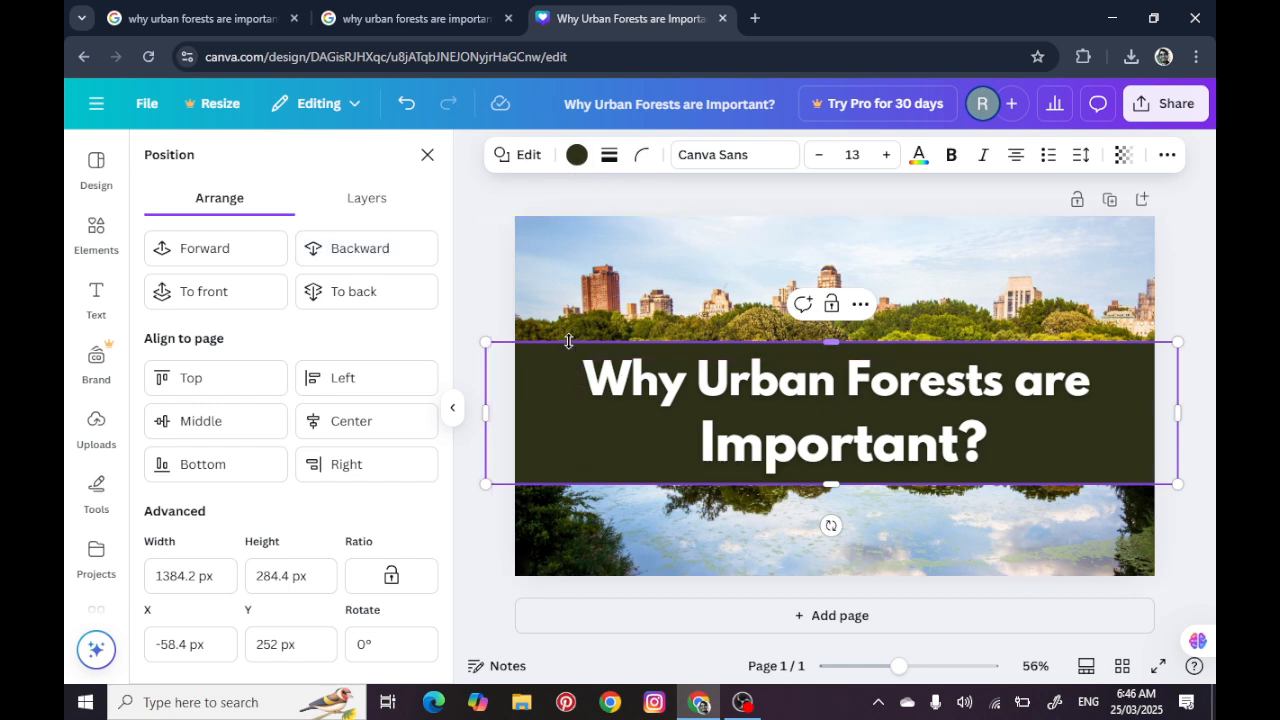
Recolor the band with the near-black photo color and make it semi-transparent so the park photo shows through
left_click(578, 155)
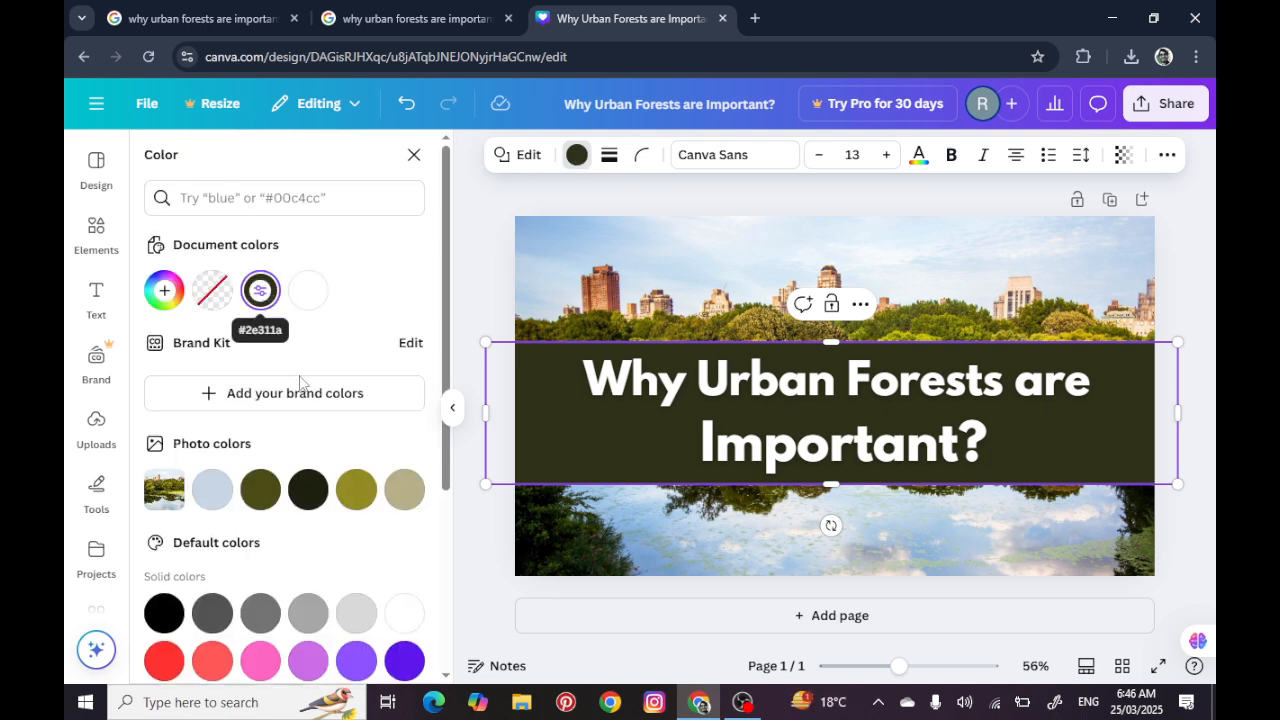
left_click(308, 489)
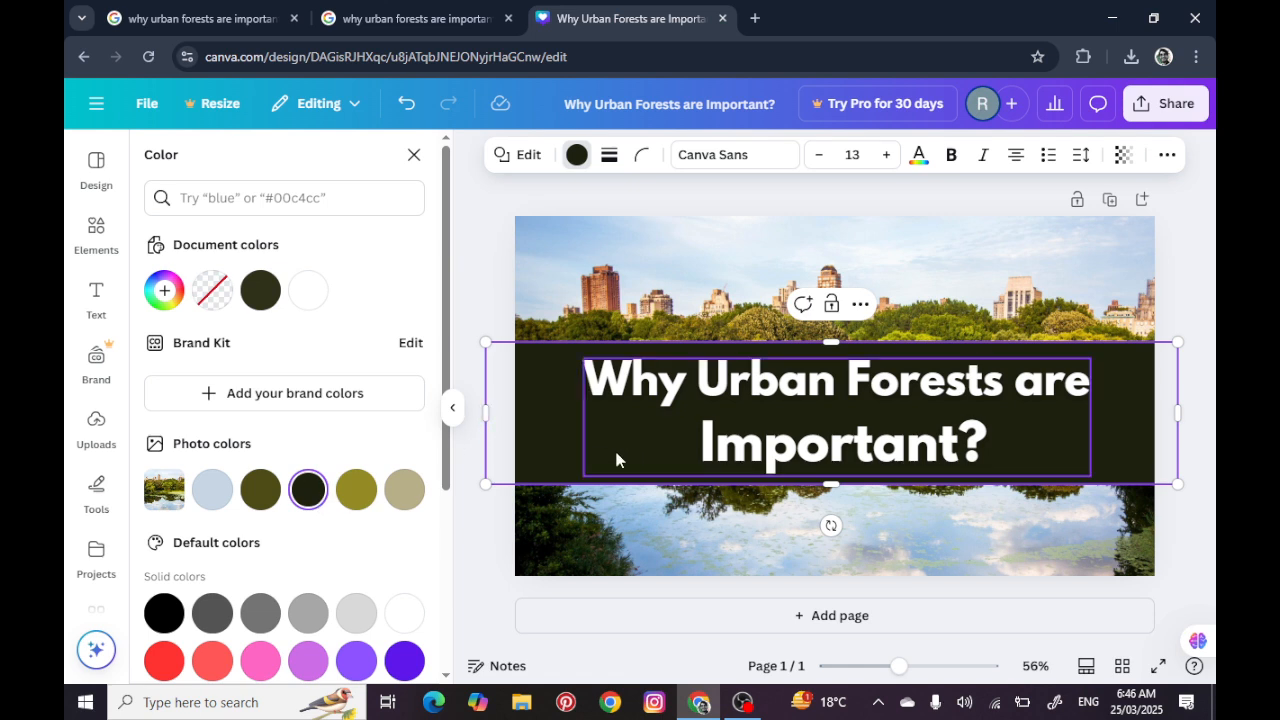
left_click(1123, 155)
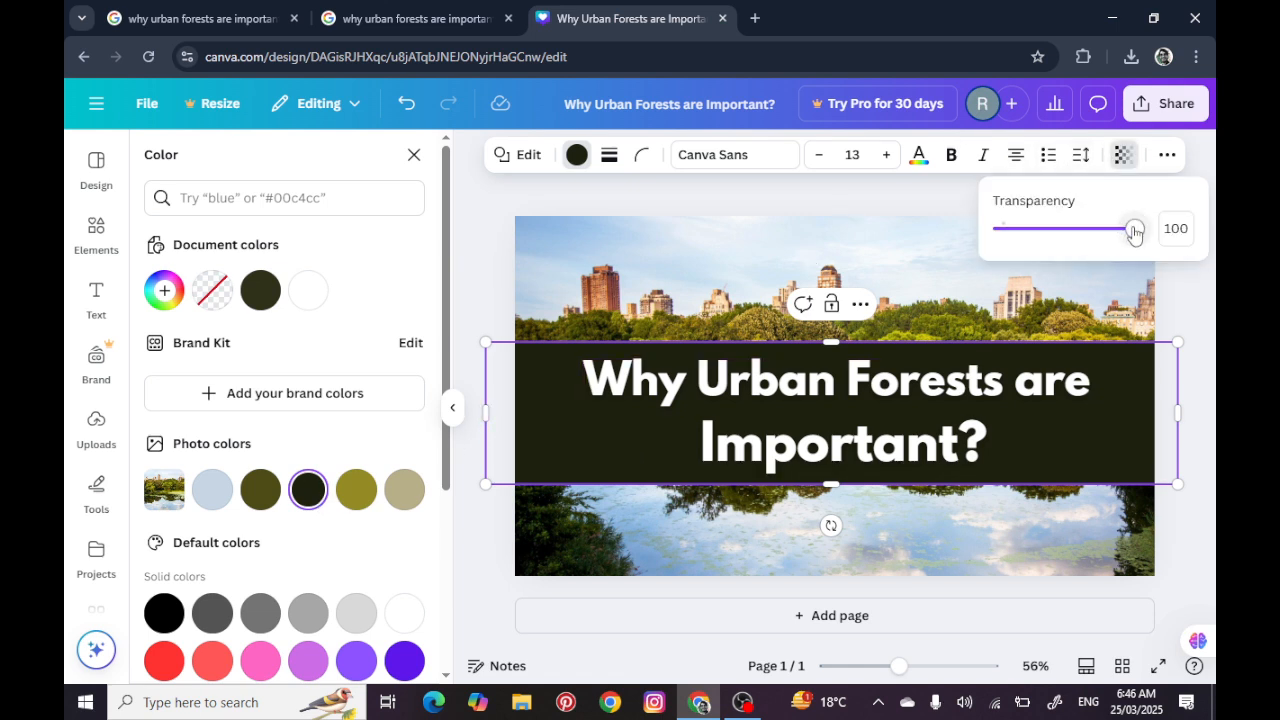
left_click_drag(1135, 232, 1084, 253)
Select the title and the band together and move them to the lower part of the thumbnail, slightly rightward
left_click(1005, 405)
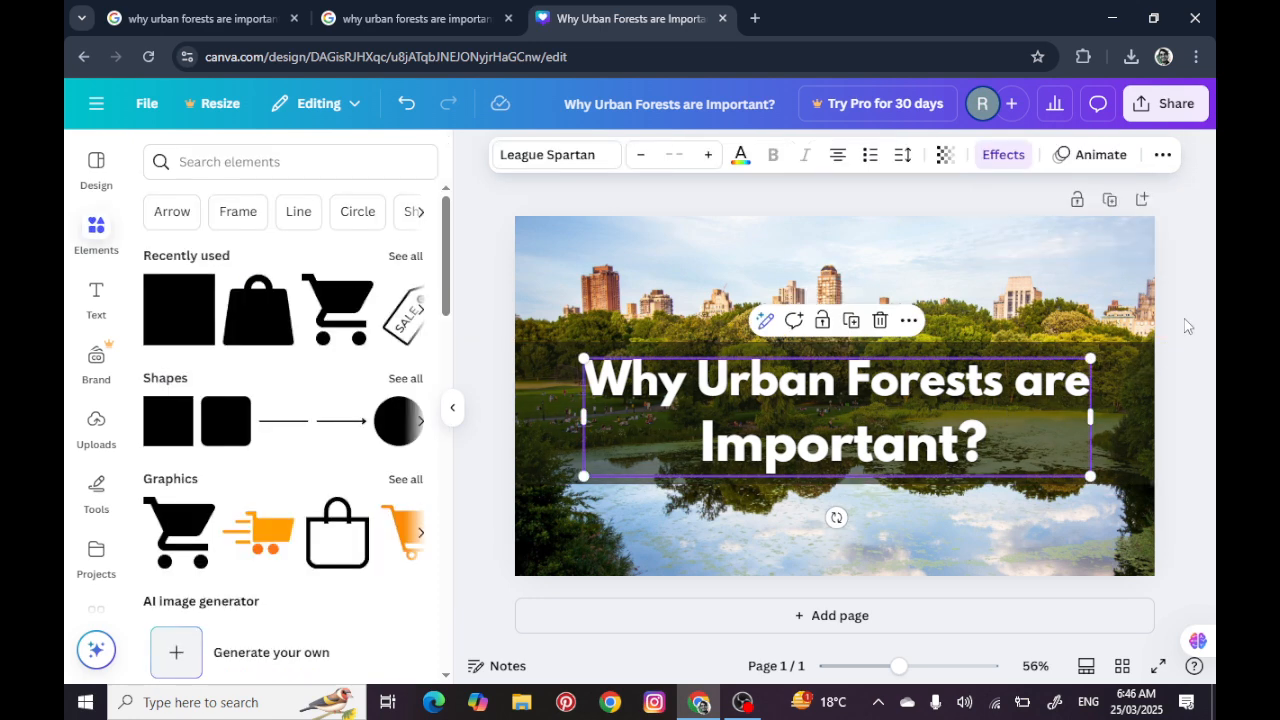
left_click(1186, 326)
left_click(1007, 424)
left_click_drag(1188, 324, 1055, 472)
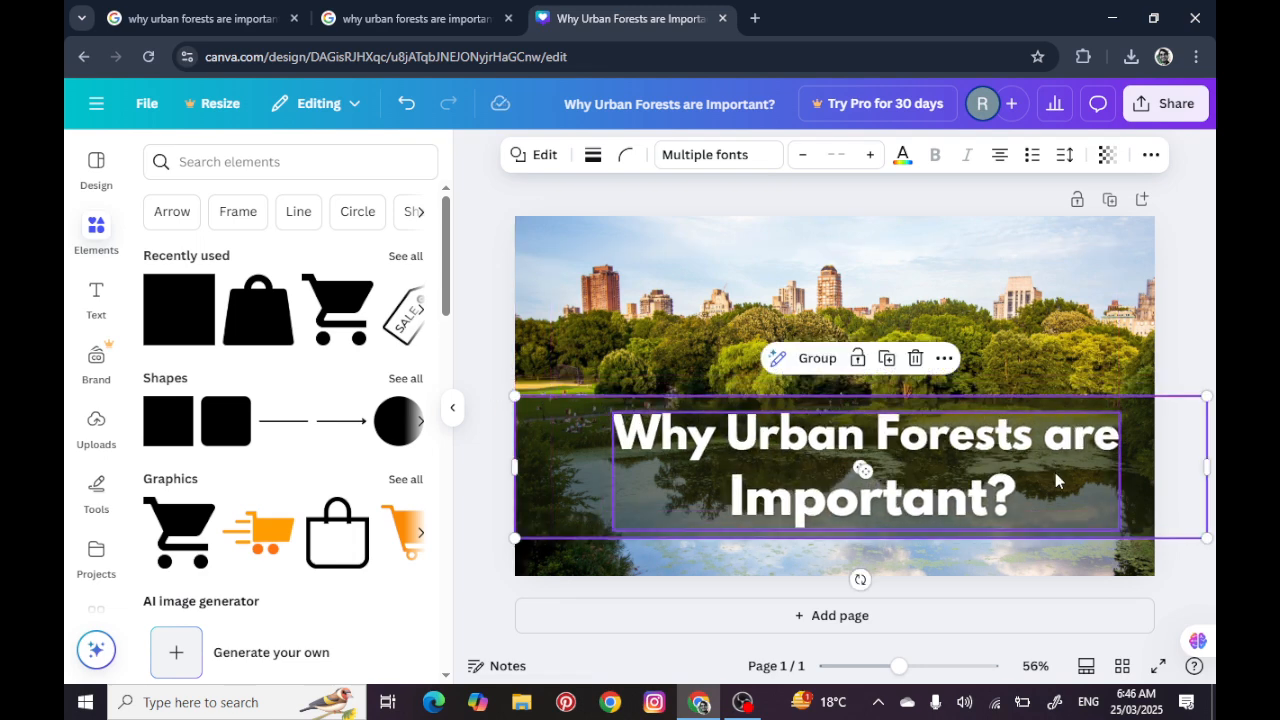
left_click(1191, 342)
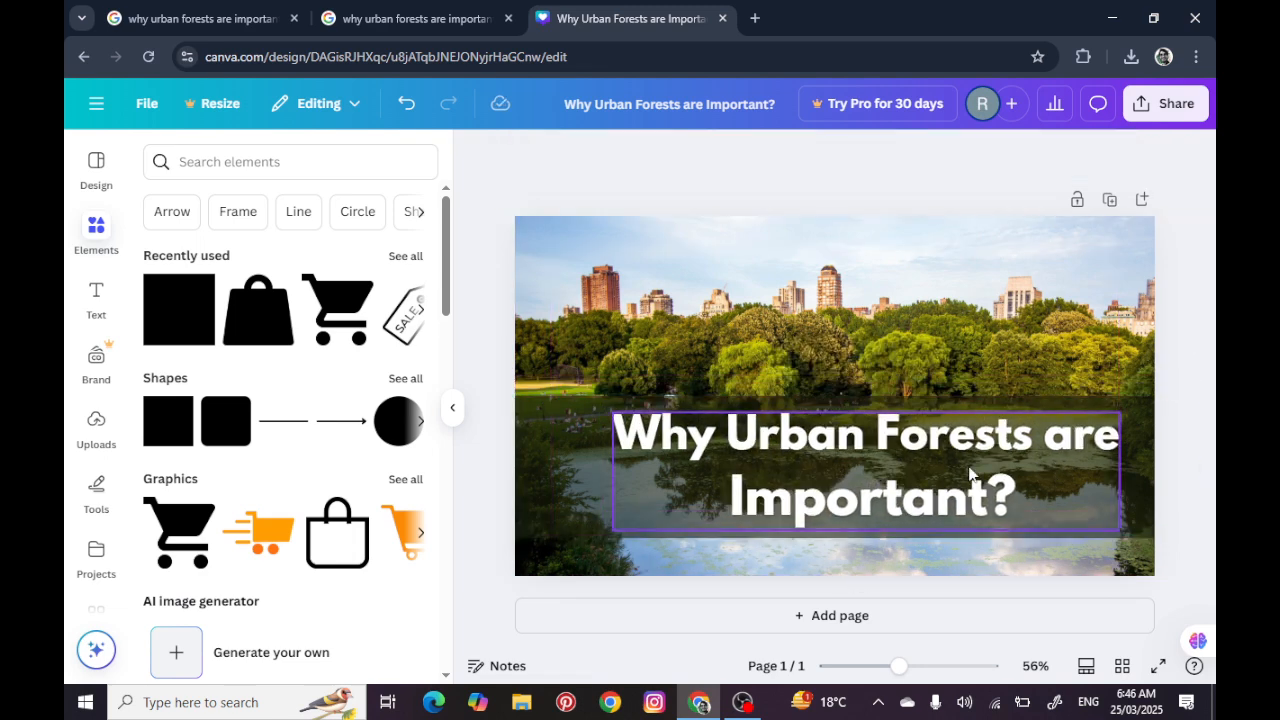
Try the Horizon font on the whole title text, then undo the font change
left_click(988, 494)
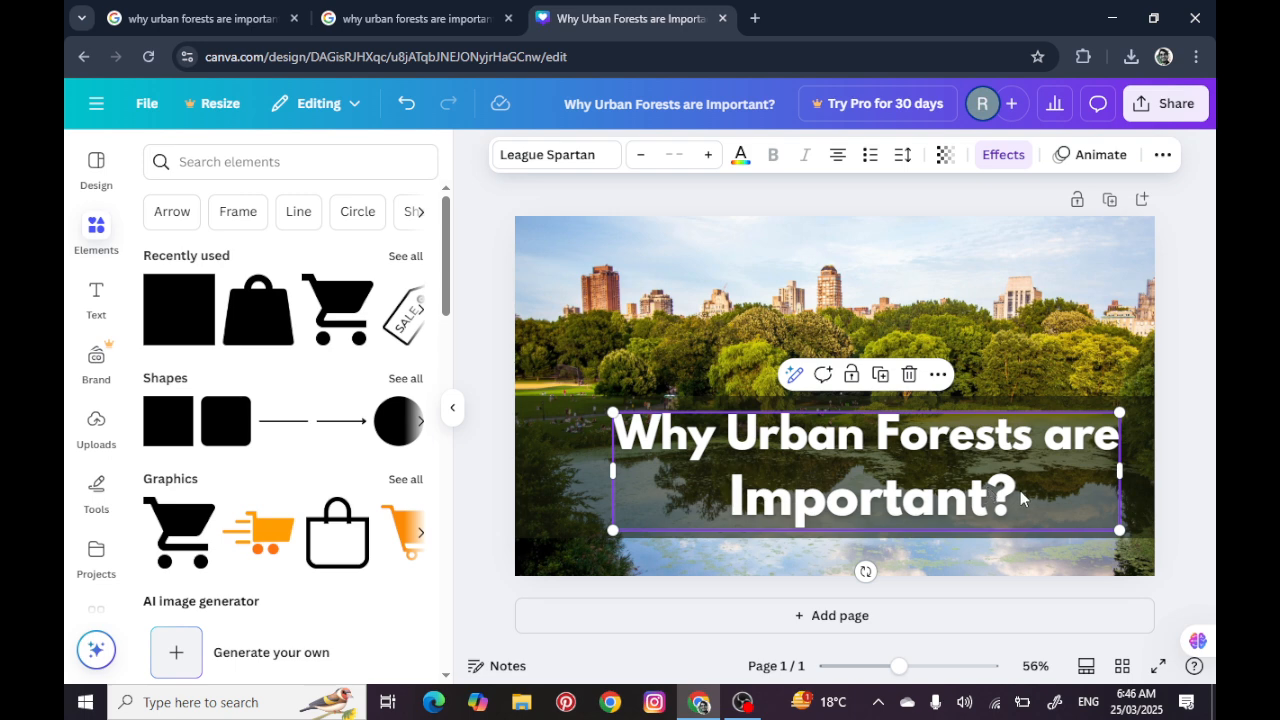
left_click(1020, 497)
key("ctrl+a")
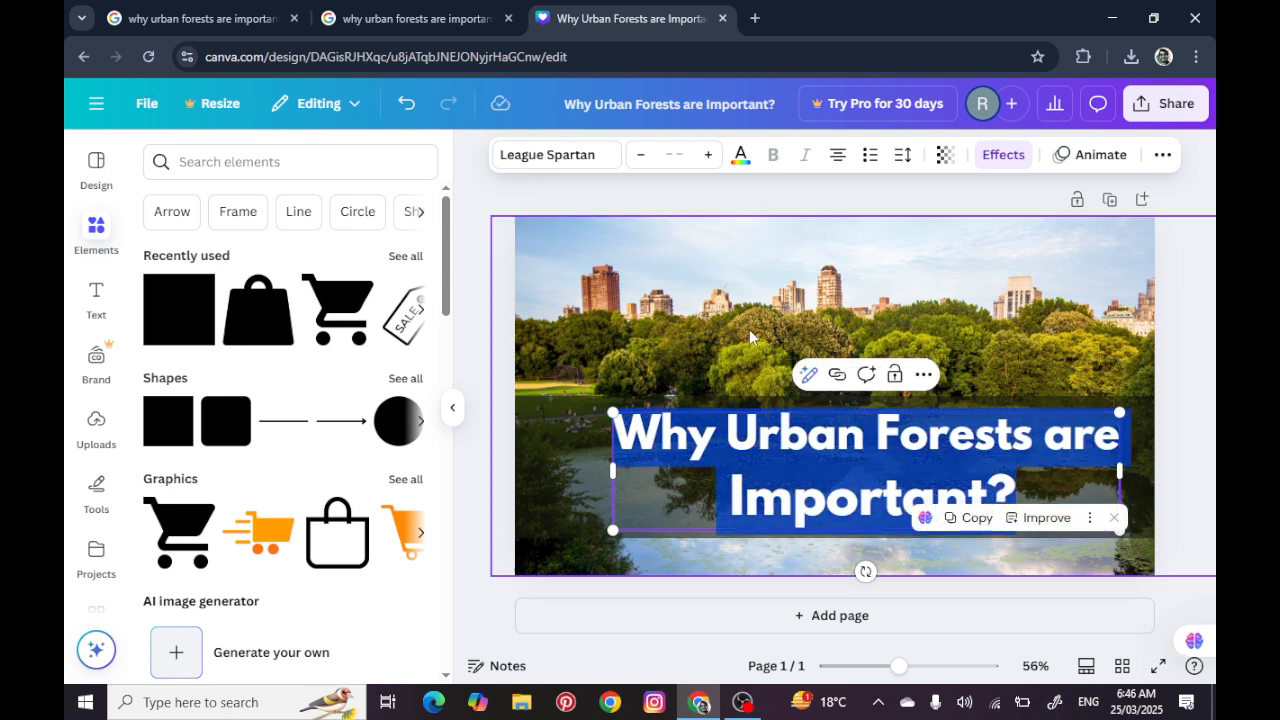
left_click(588, 168)
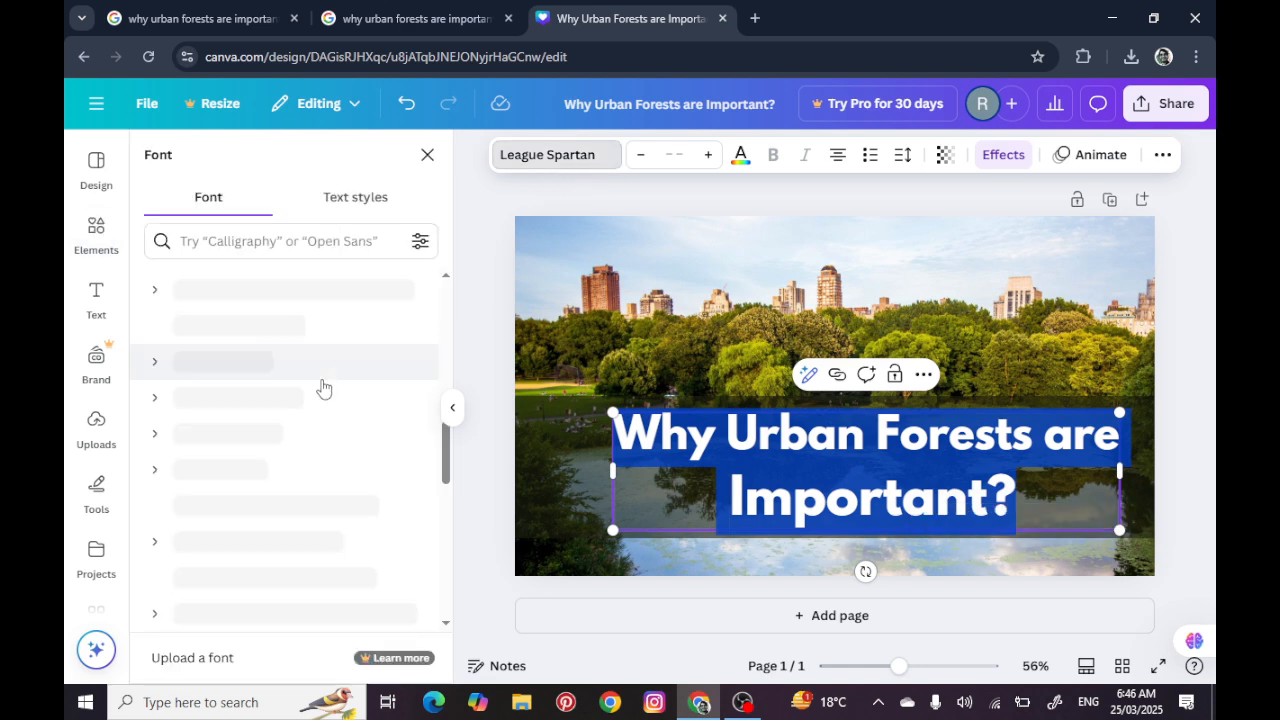
scroll(320, 445, "down", 3)
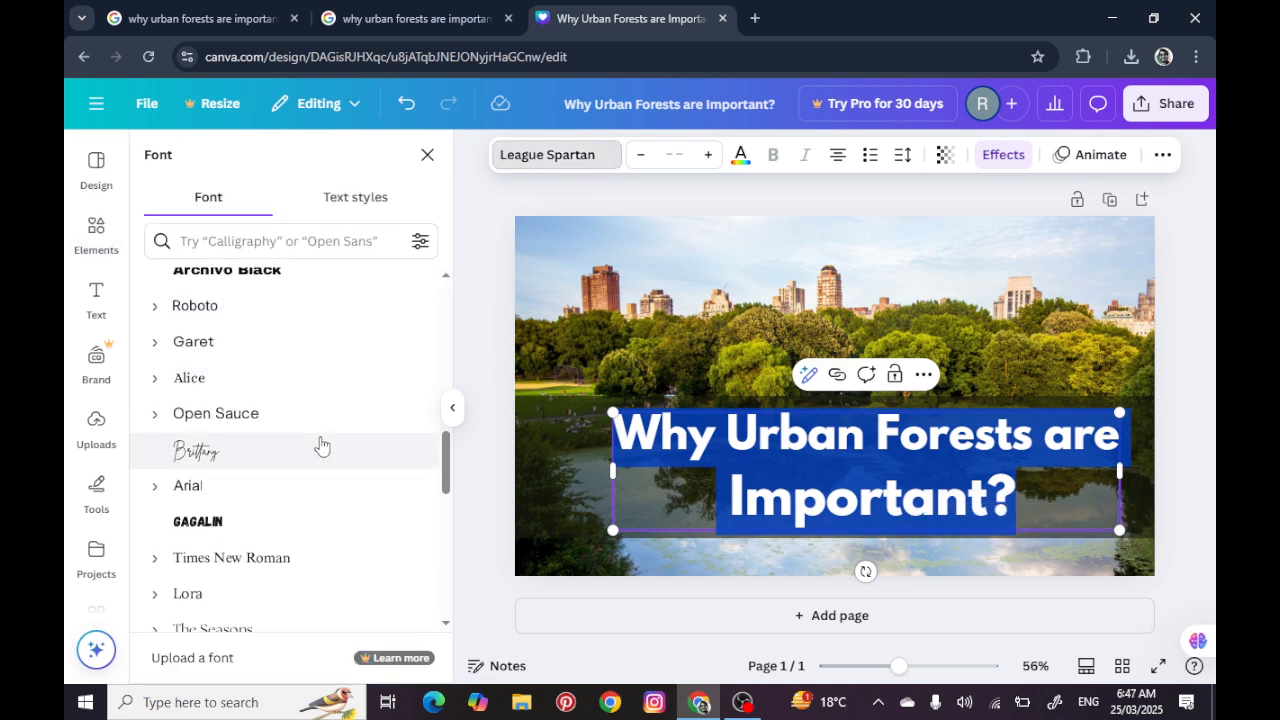
scroll(323, 563, "down", 2)
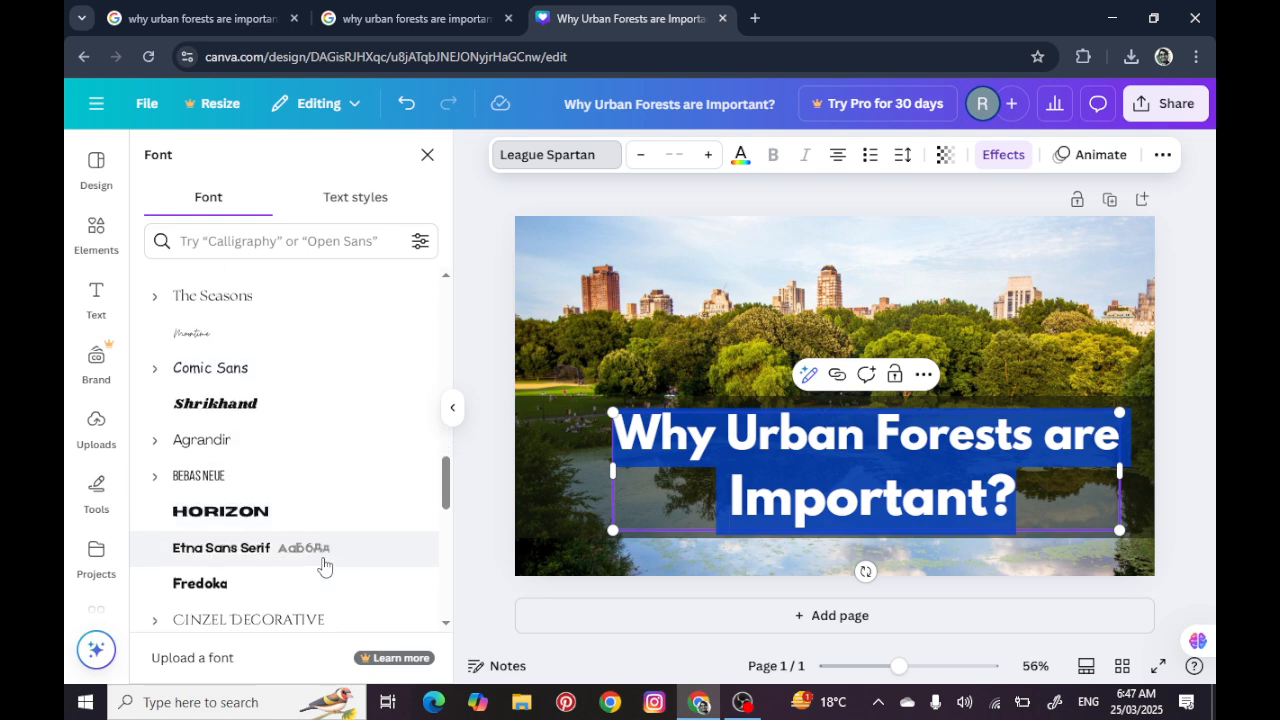
left_click(308, 513)
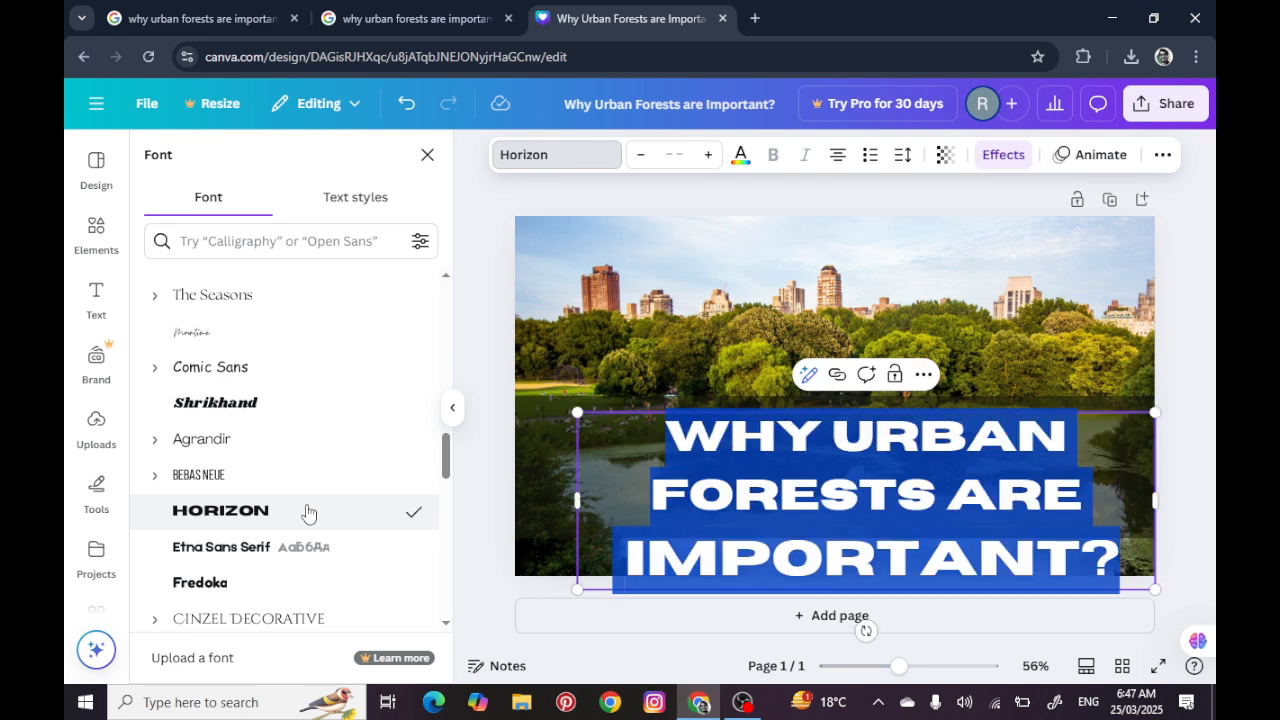
scroll(305, 515, "down", 2)
key("ctrl+z")
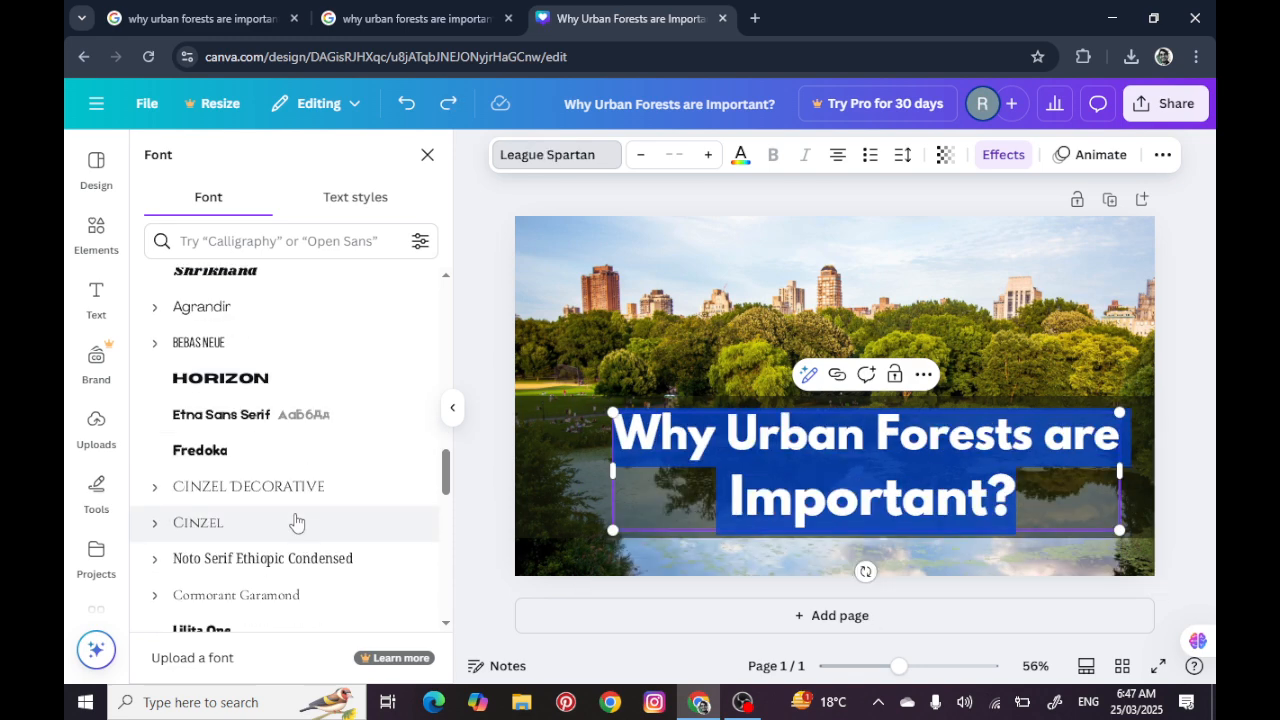
Try the Abril Fatface font on the title and undo it
scroll(255, 485, "down", 5)
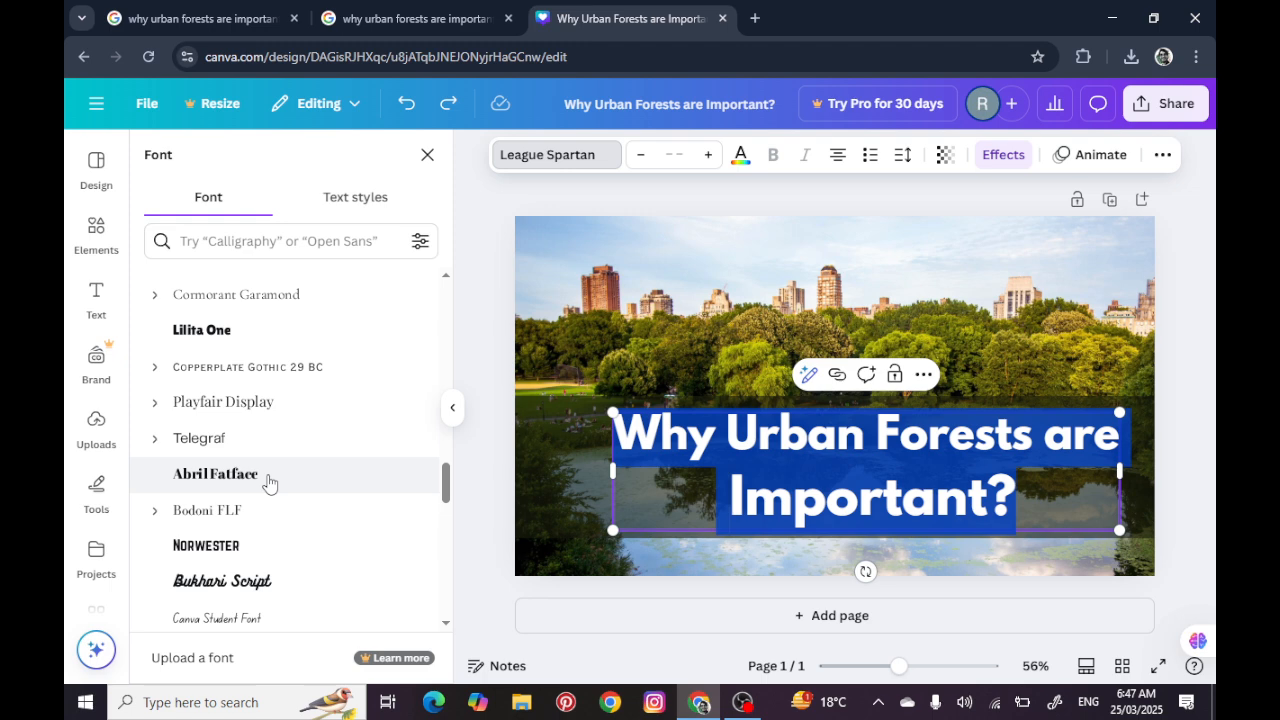
left_click(268, 483)
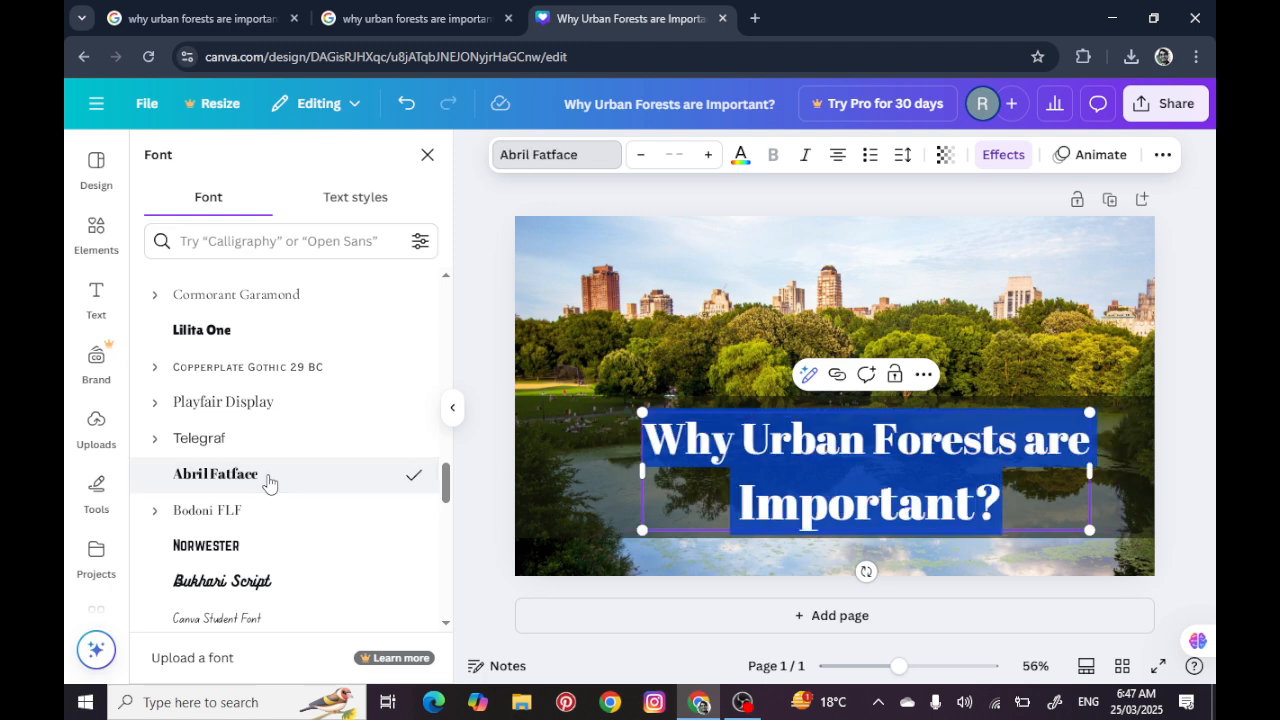
left_click(563, 418)
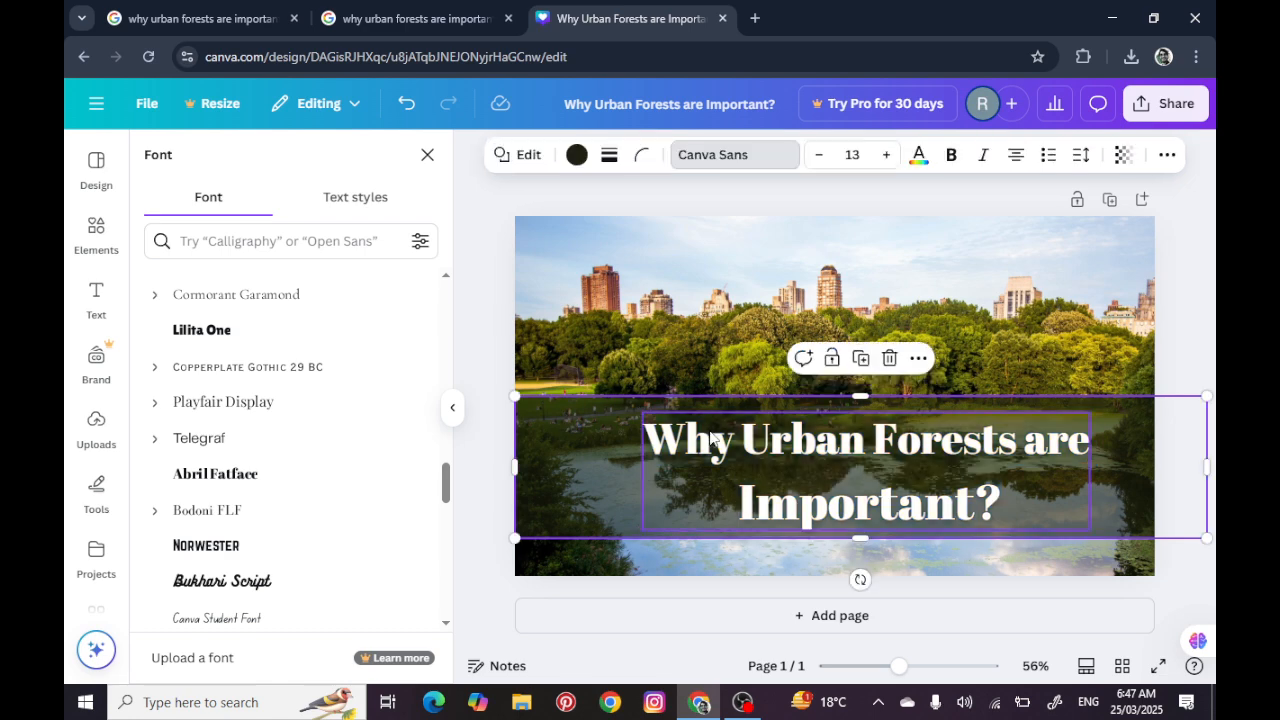
key("ctrl+z")
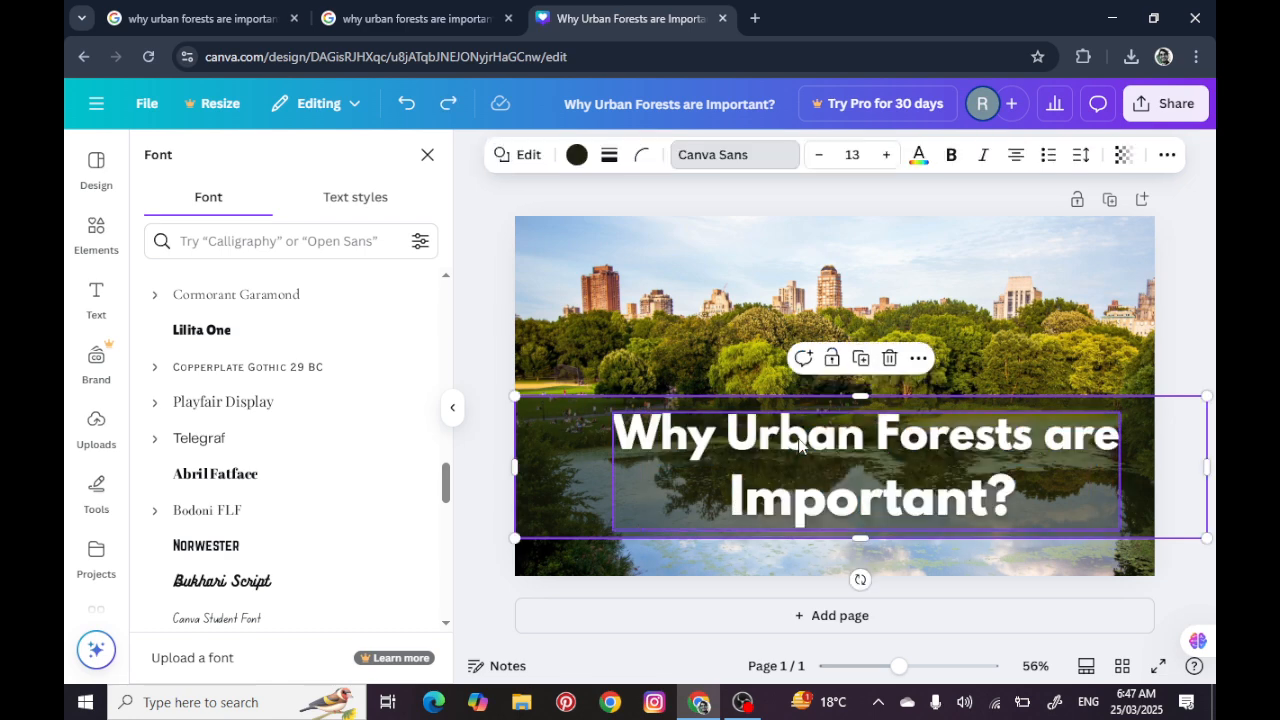
Try to apply the Yeseva One font while the dark band is selected, and clear the selection
scroll(304, 458, "down", 5)
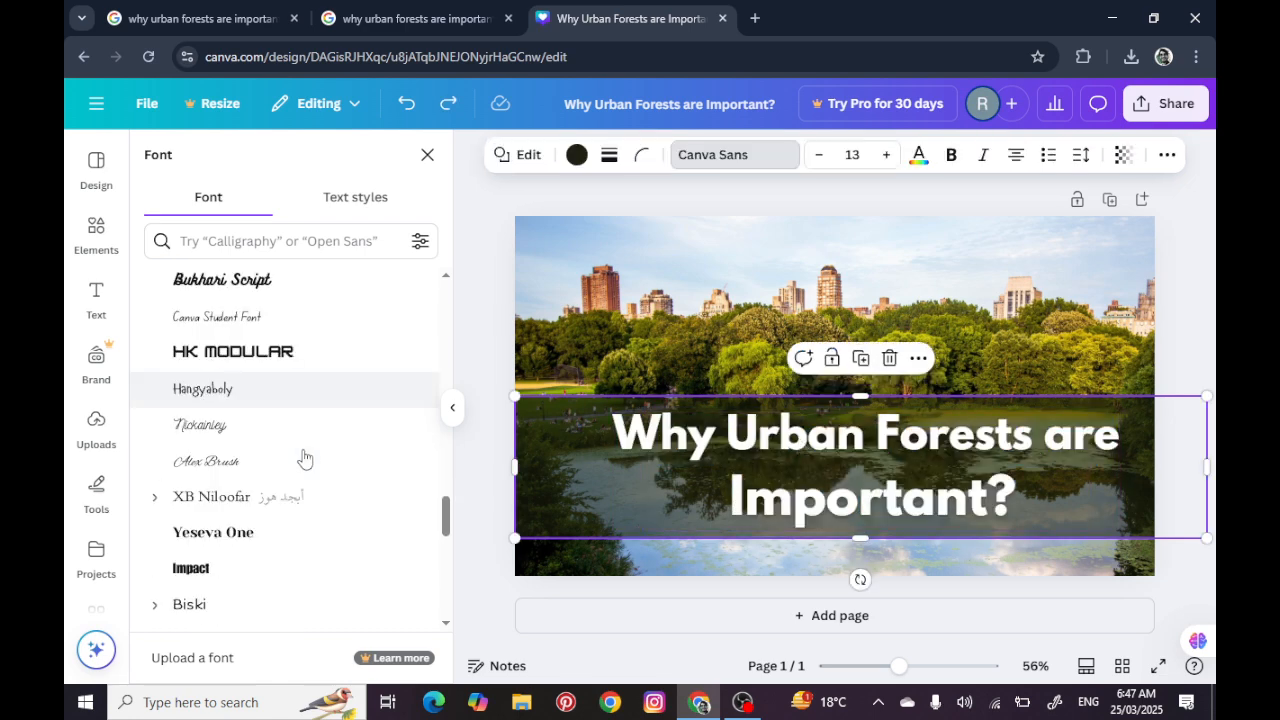
scroll(304, 458, "down", 1)
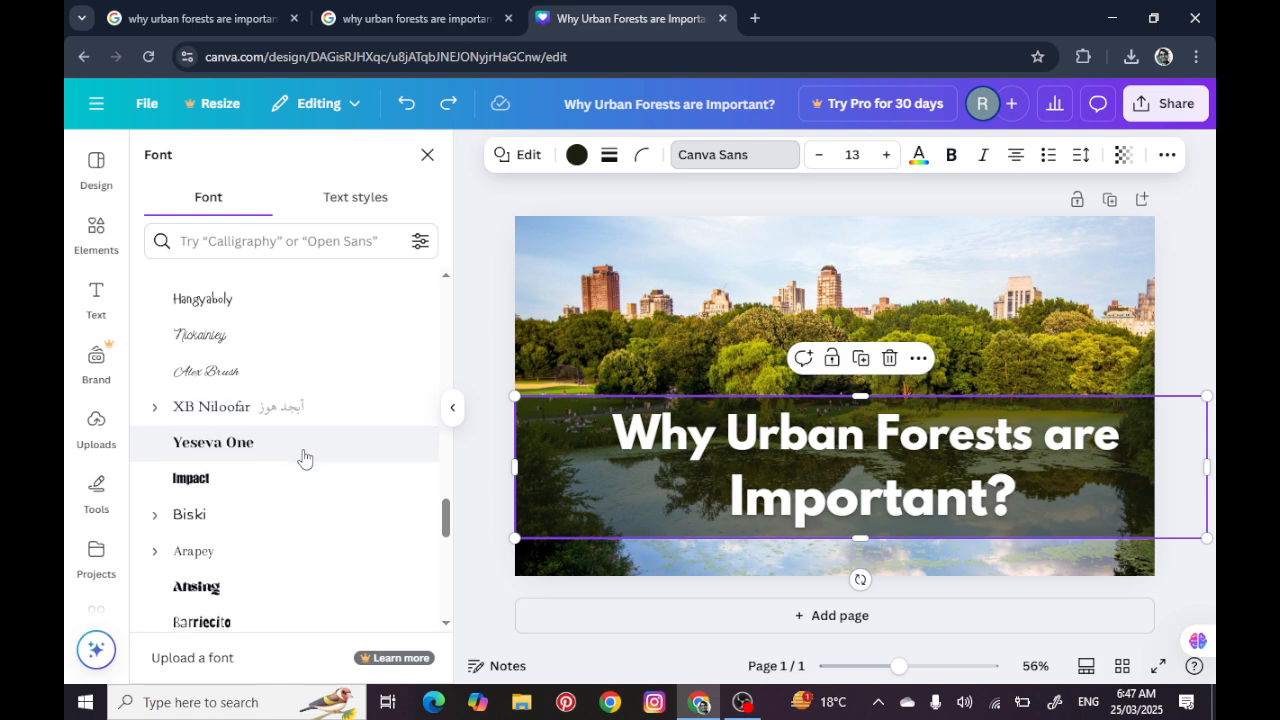
left_click(239, 462)
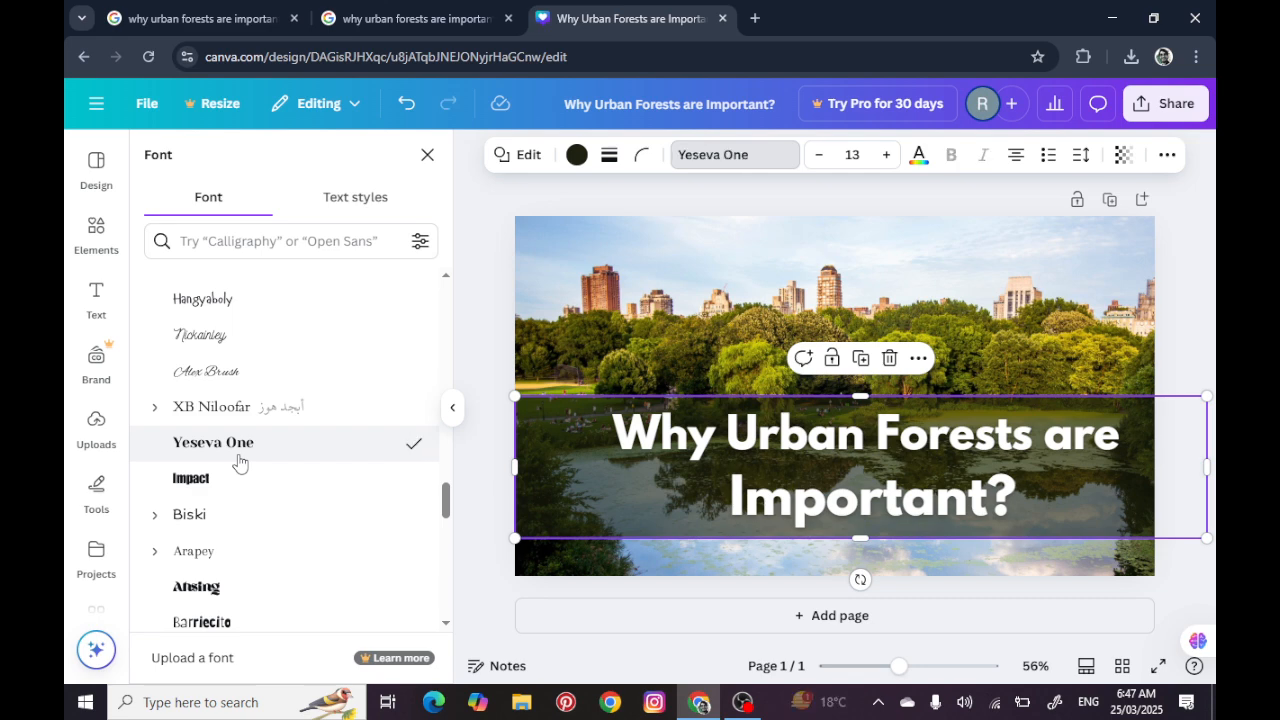
left_click(745, 463)
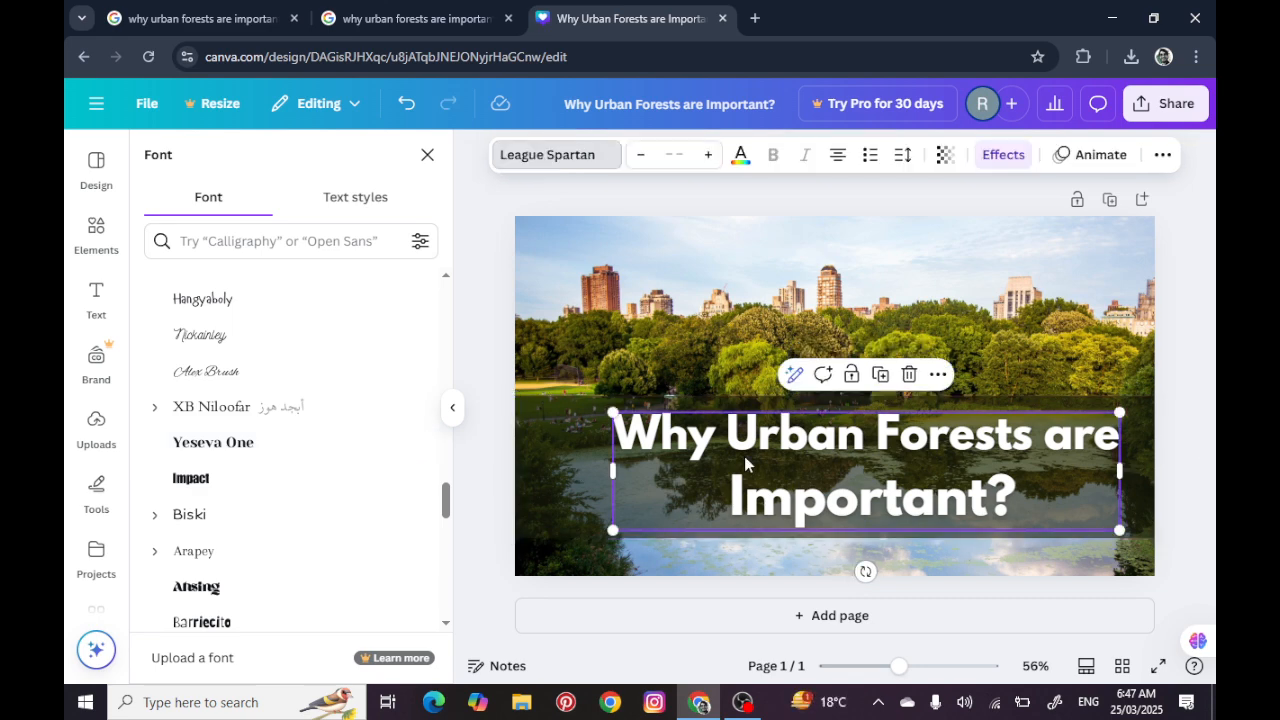
key("ctrl+a")
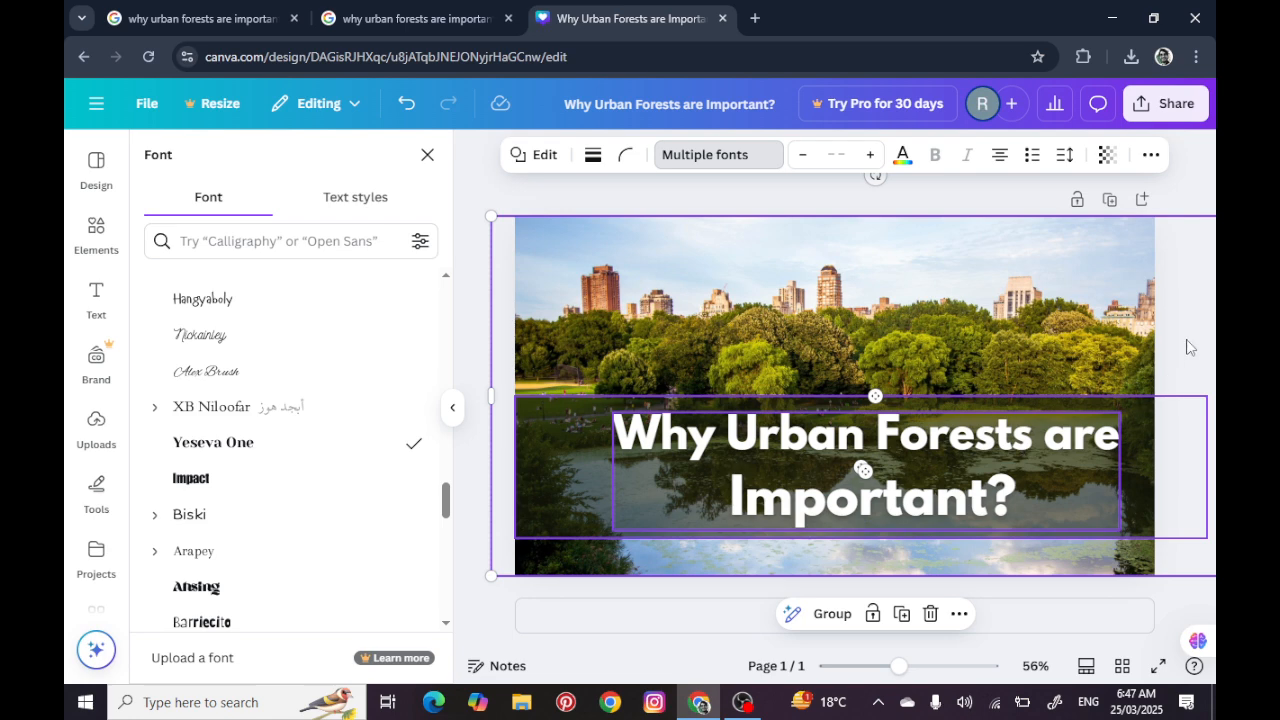
left_click(841, 434)
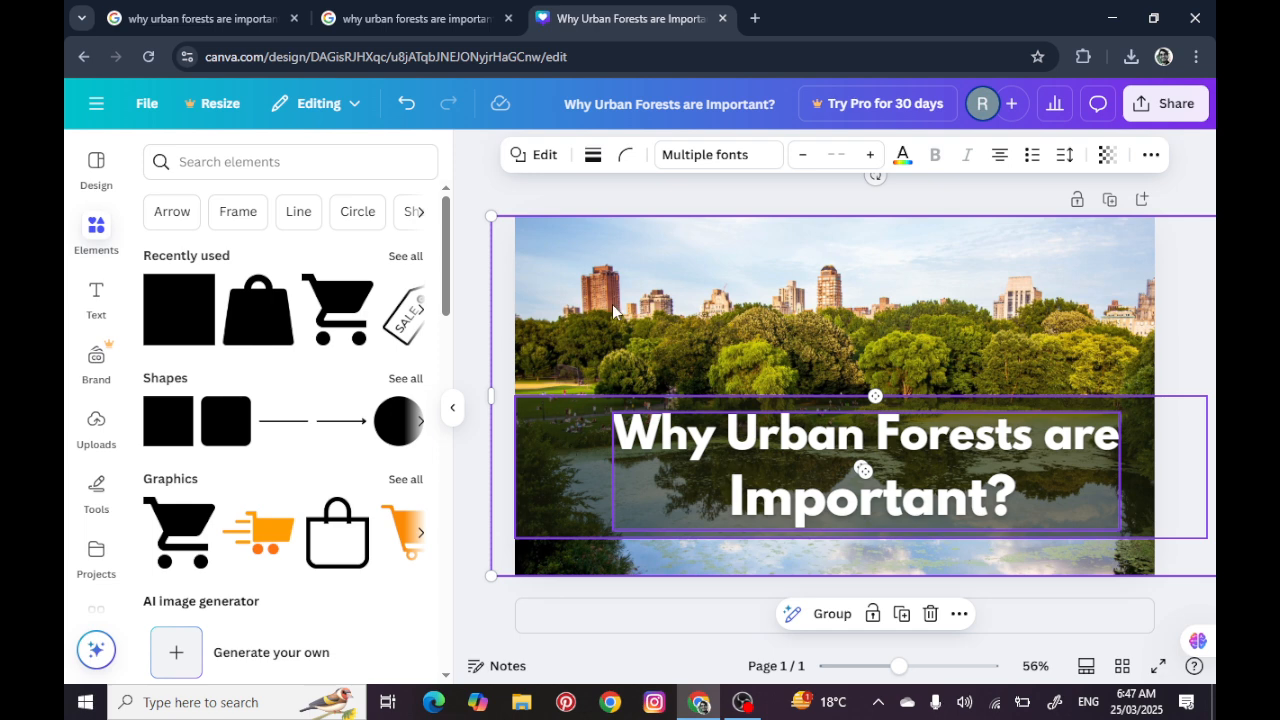
left_click(536, 209)
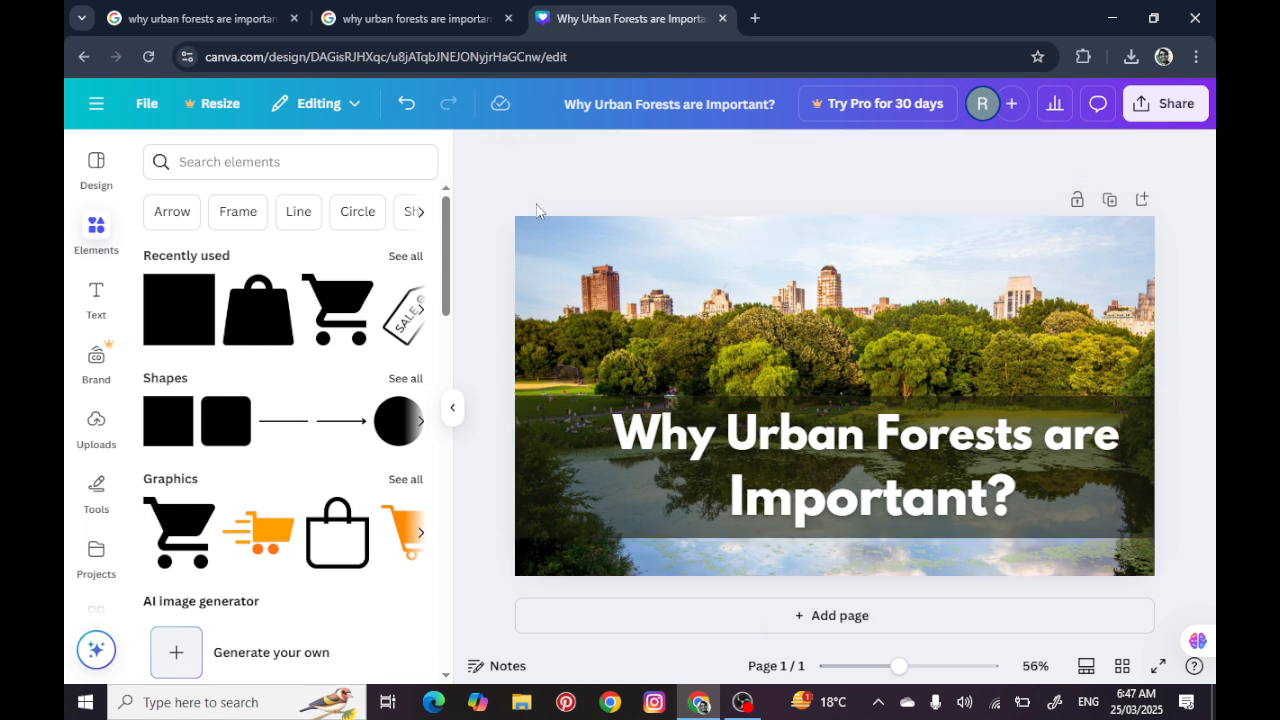
Select the whole title text and set its font to Yeseva One
left_click(688, 440)
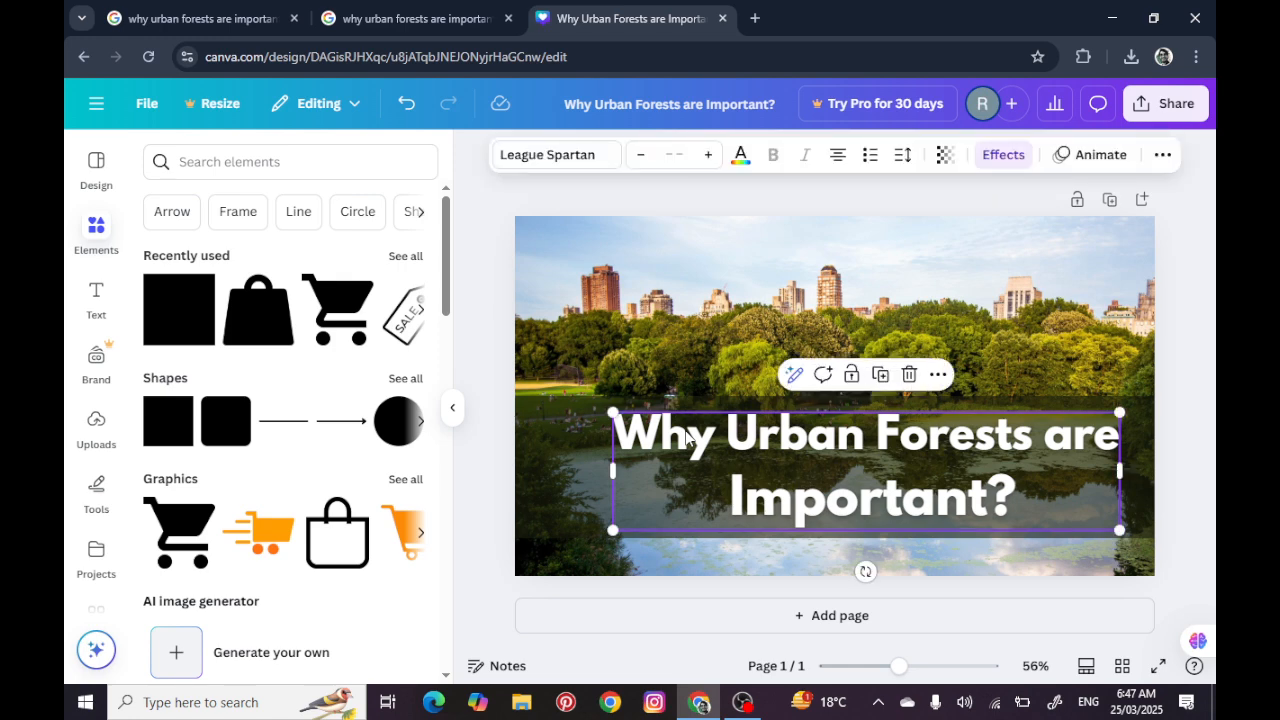
double_click(688, 438)
left_click(687, 432)
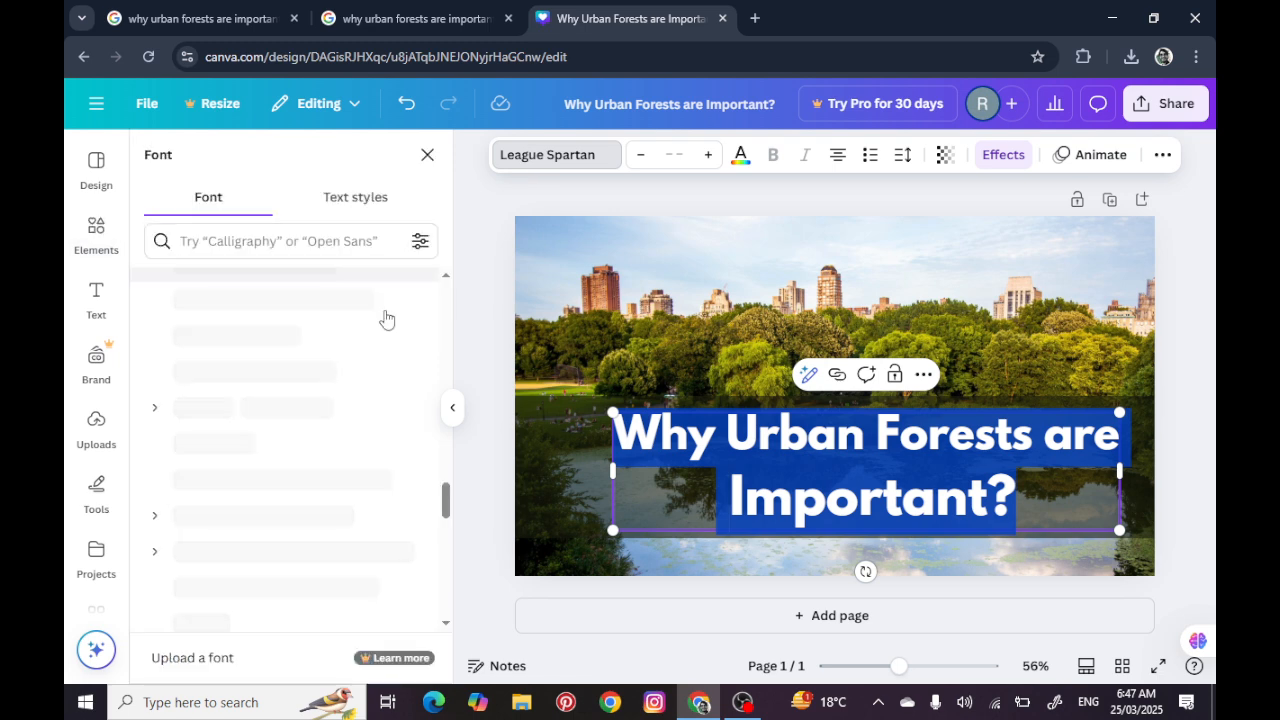
left_click(283, 452)
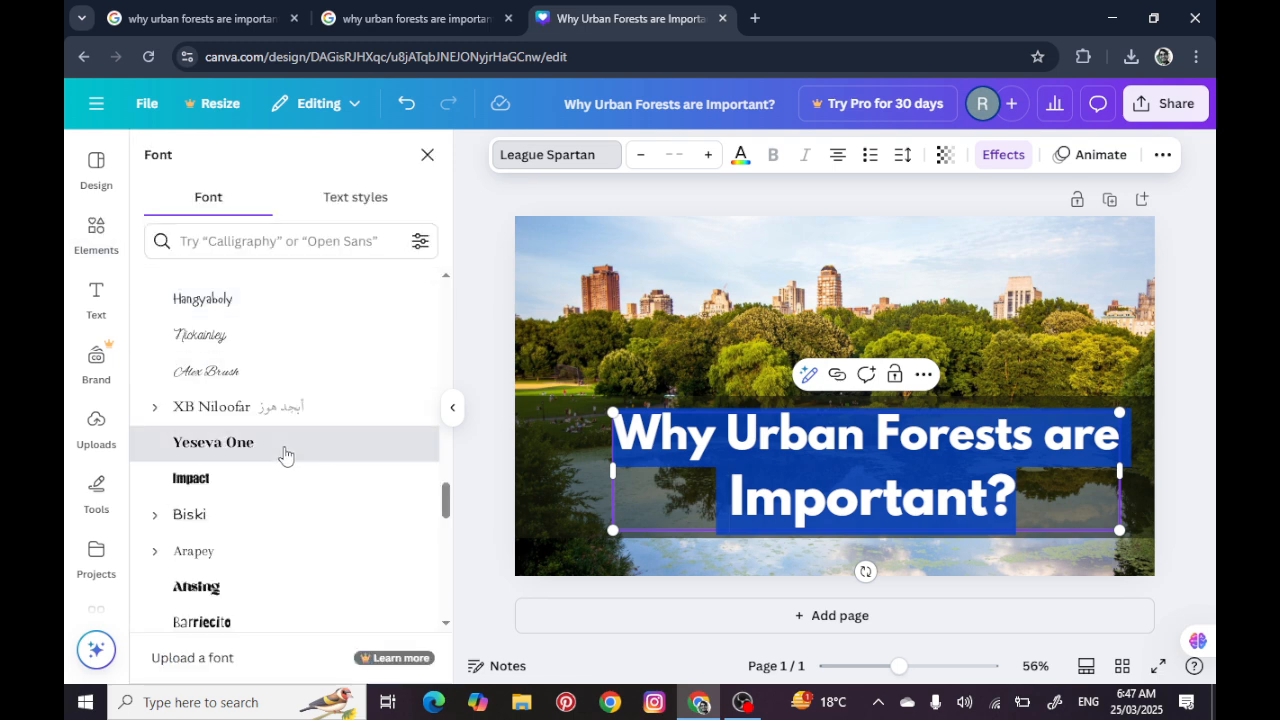
Reduce the dark band's transparency so it is more opaque behind the title
left_click(578, 452)
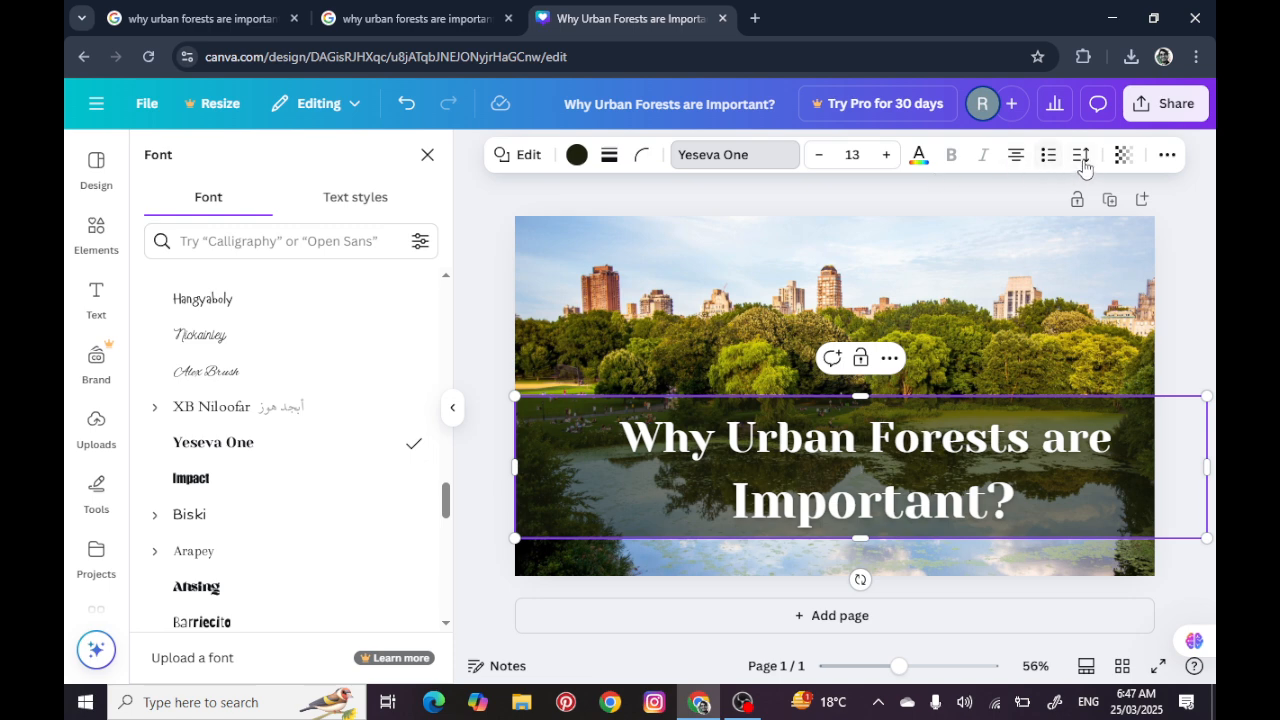
left_click(1123, 155)
left_click_drag(1083, 230, 1118, 232)
Give the whole title text one uniform font size, starting from 48 and raising it to 63
left_click(858, 445)
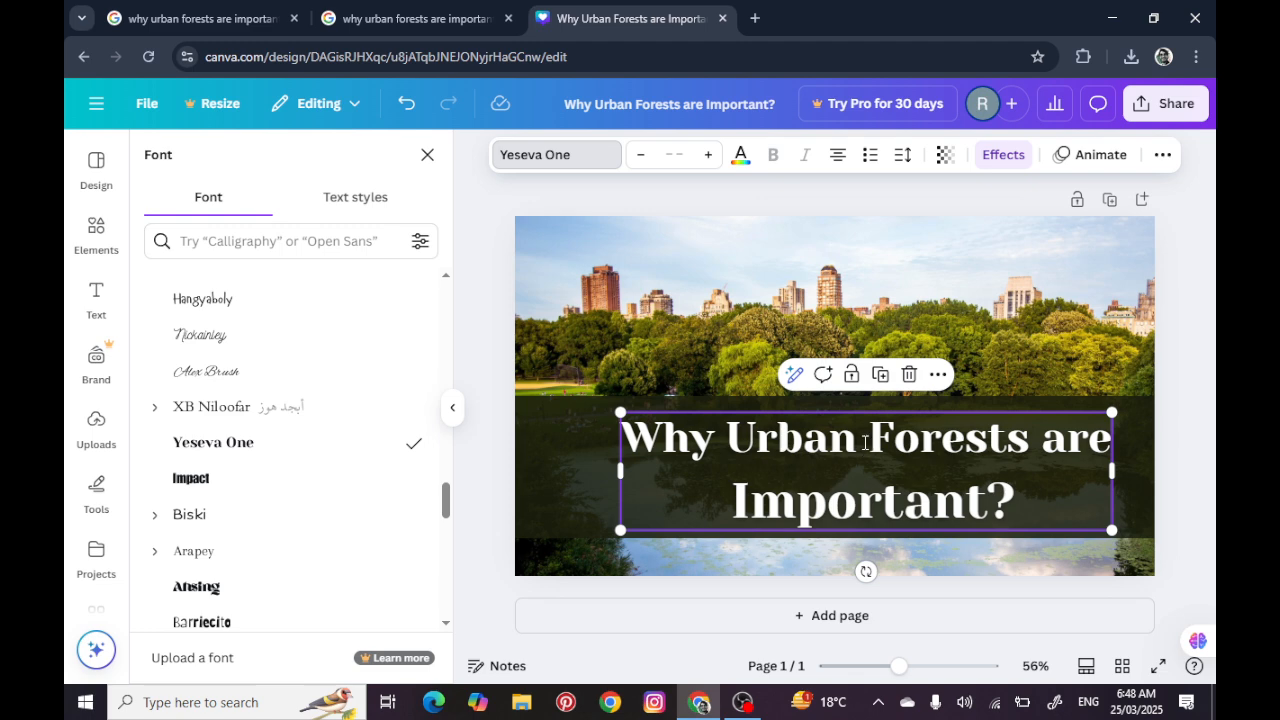
double_click(865, 443)
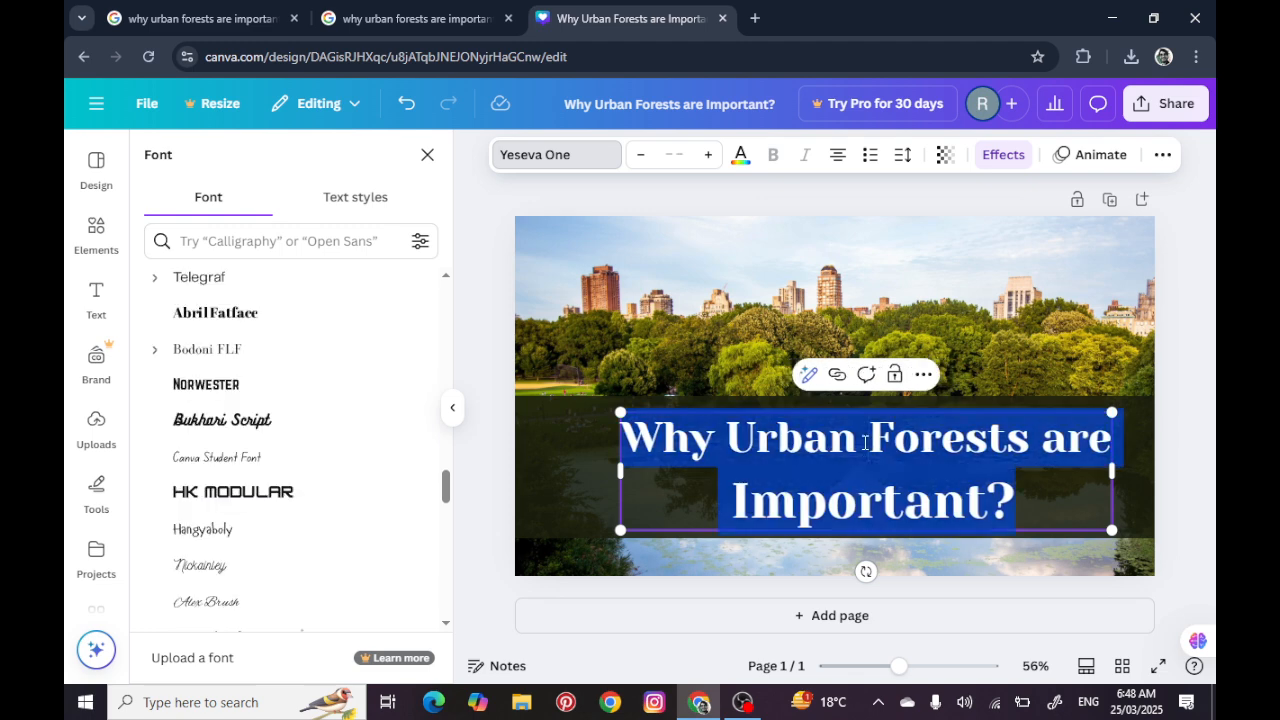
left_click(674, 154)
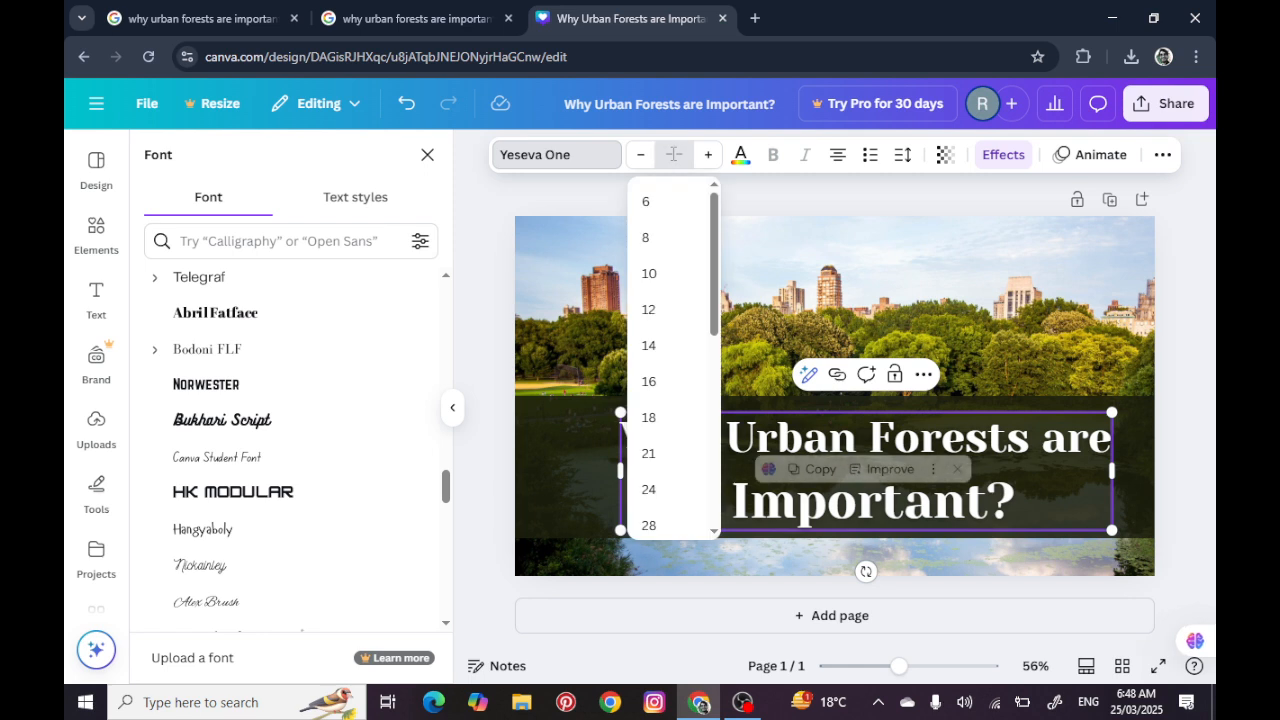
scroll(701, 352, "down", 3)
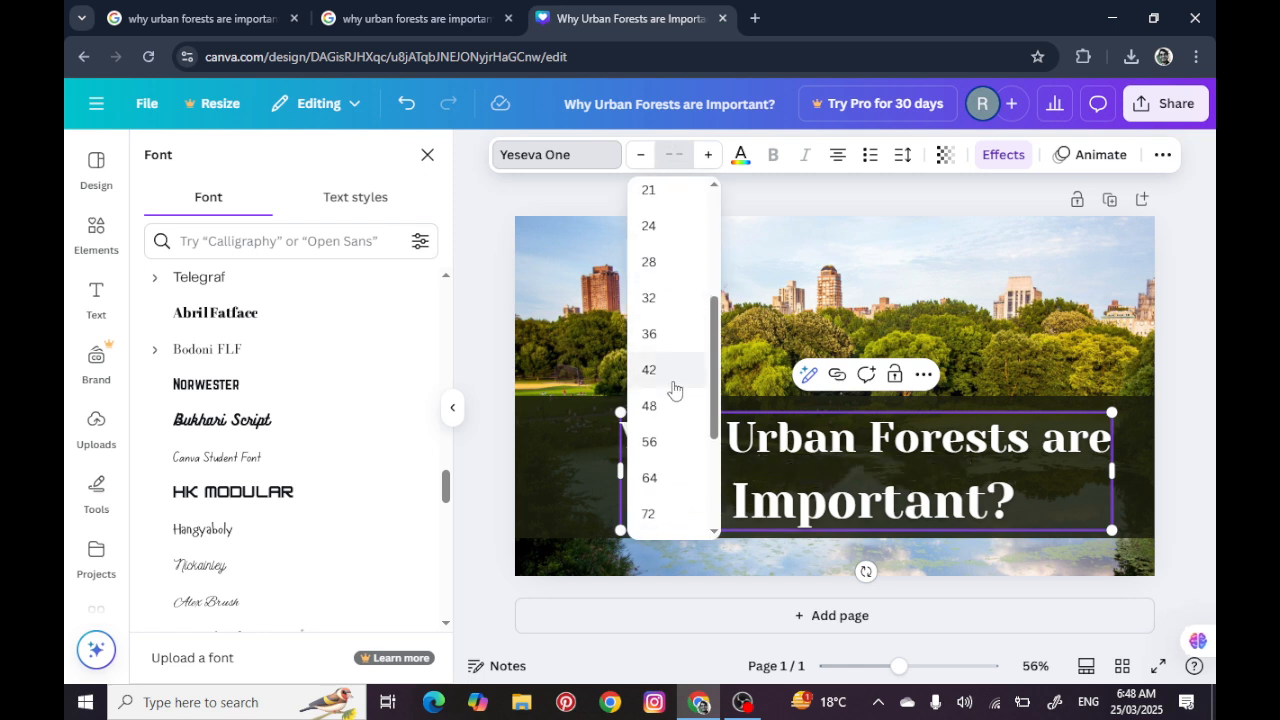
left_click(651, 420)
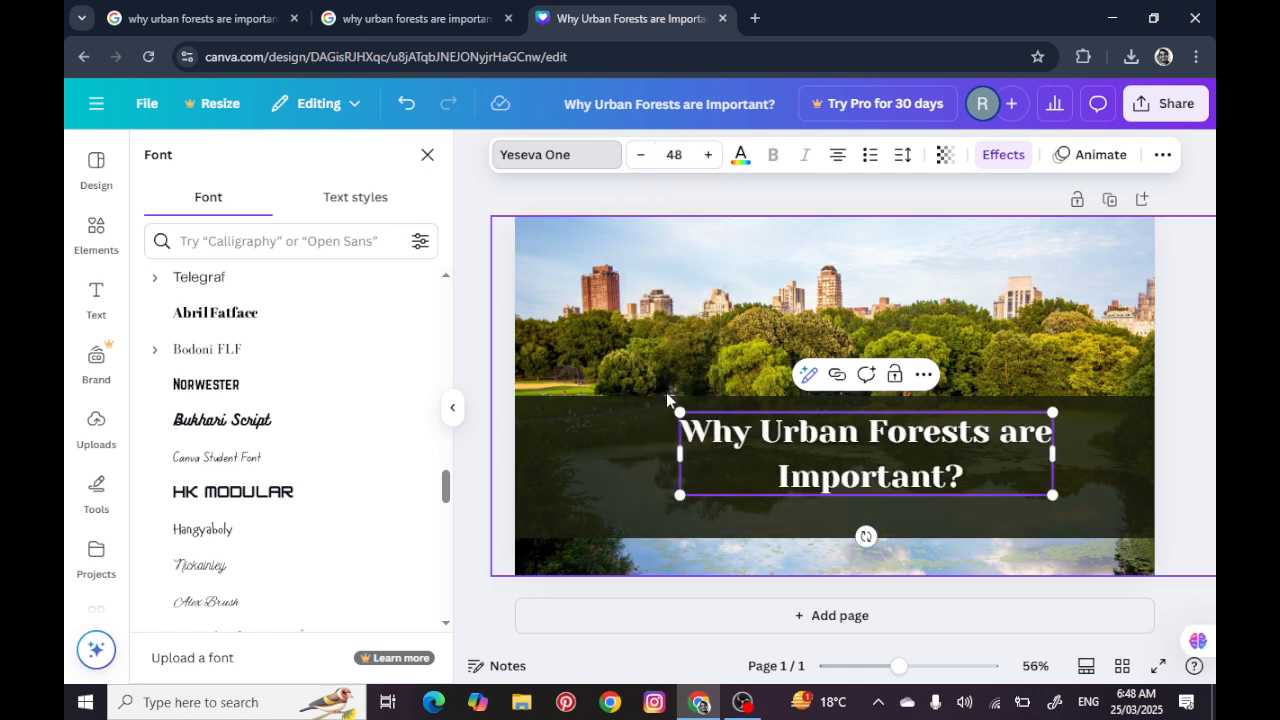
left_click(708, 155)
left_click(708, 155)
left_click(708, 155)
left_click(708, 155)
left_click(708, 155)
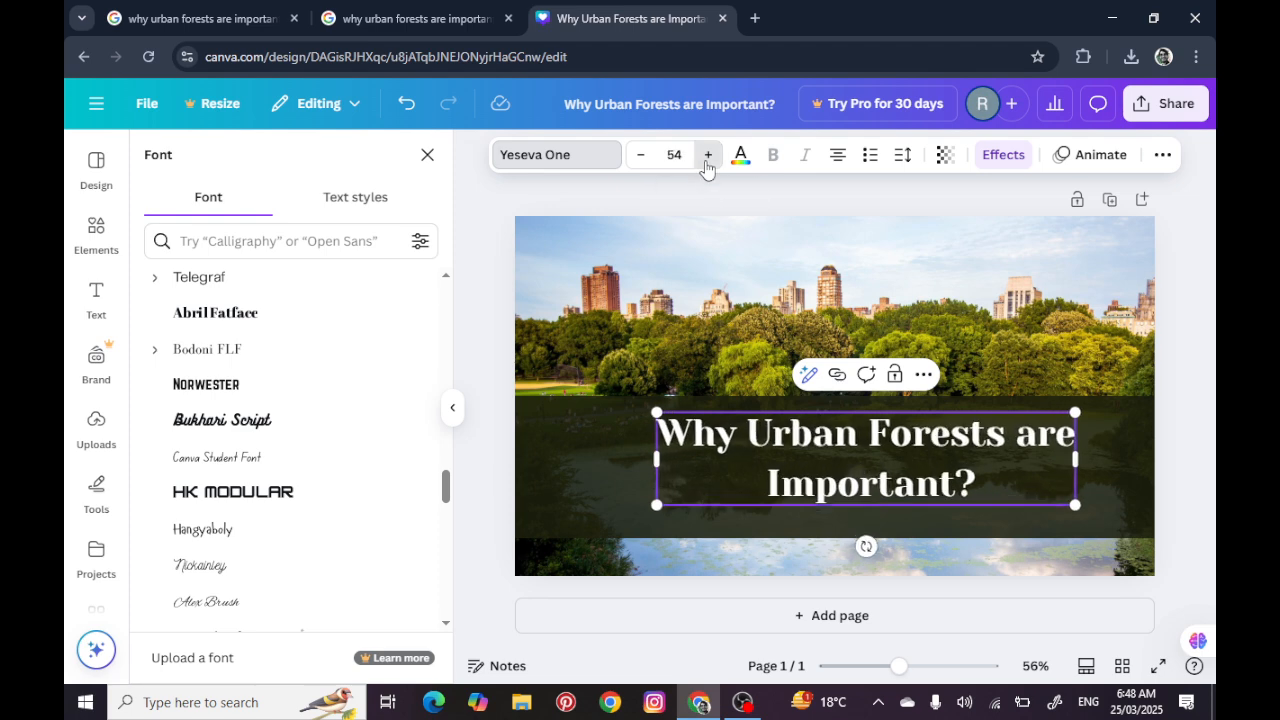
left_click(708, 155)
left_click(708, 155)
left_click(708, 155)
left_click(708, 155)
left_click(708, 155)
left_click(708, 155)
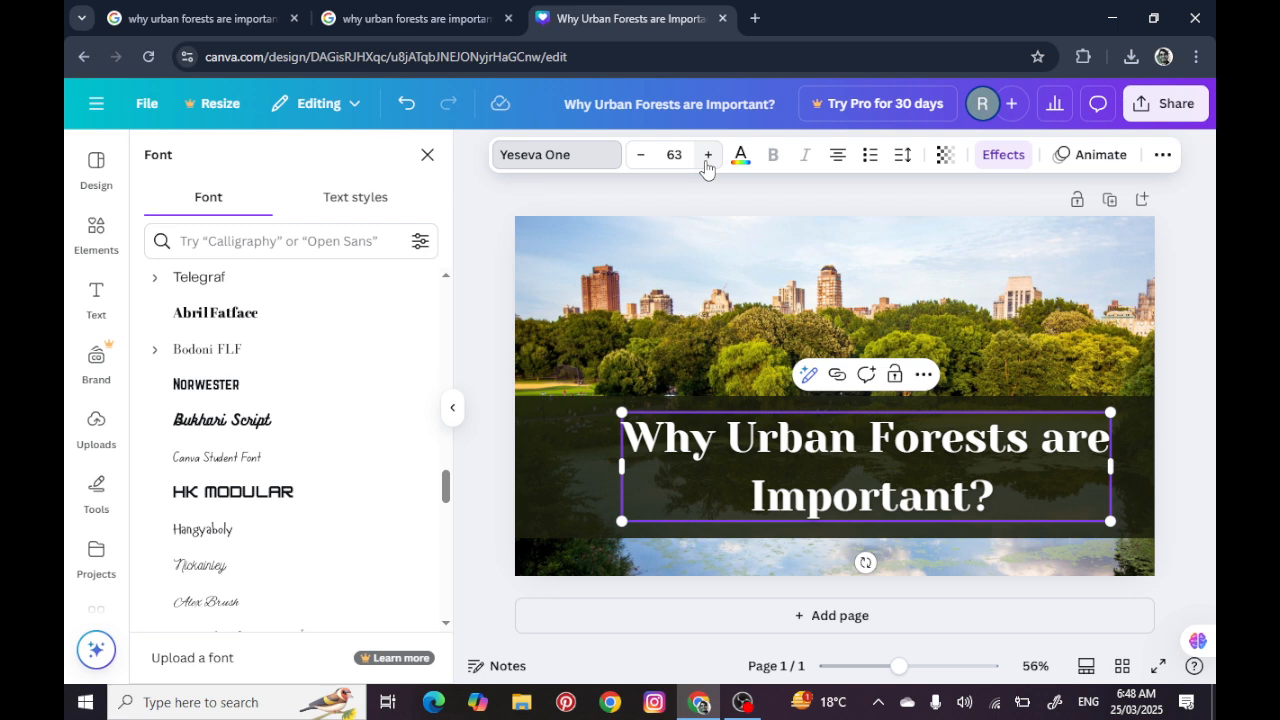
Try the Brick Sans font on the title
scroll(323, 463, "down", 4)
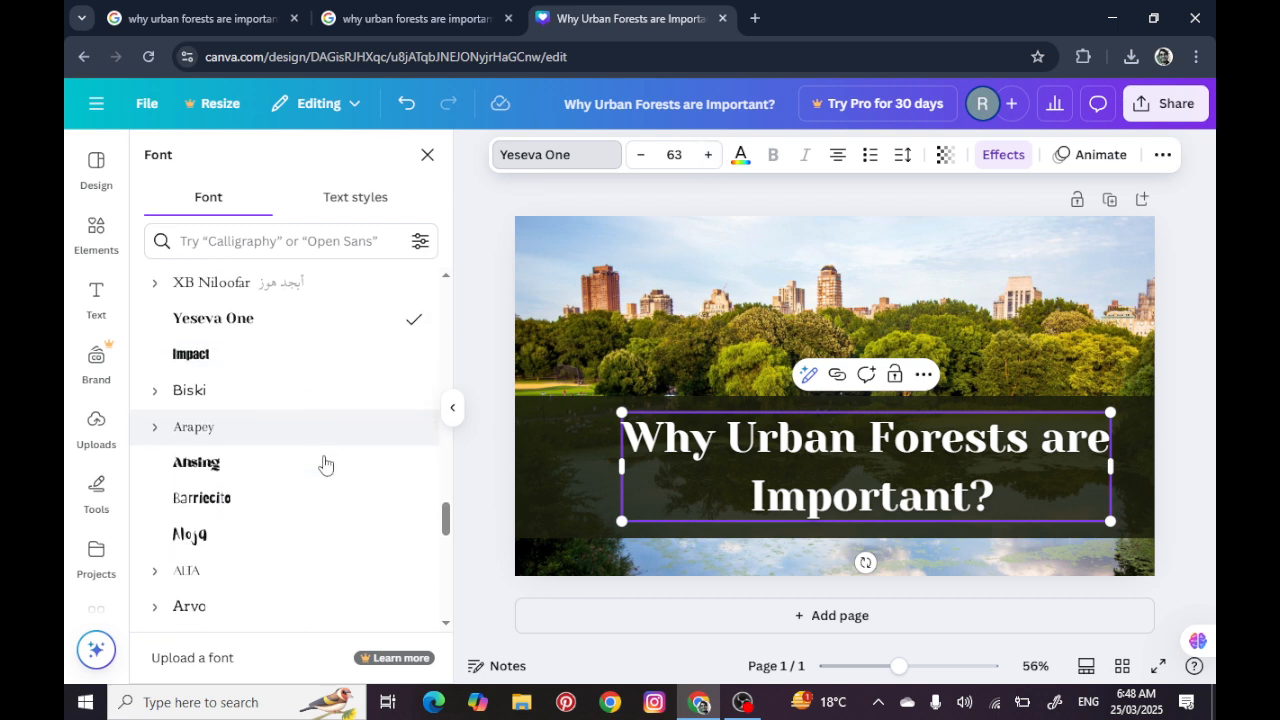
scroll(323, 463, "down", 4)
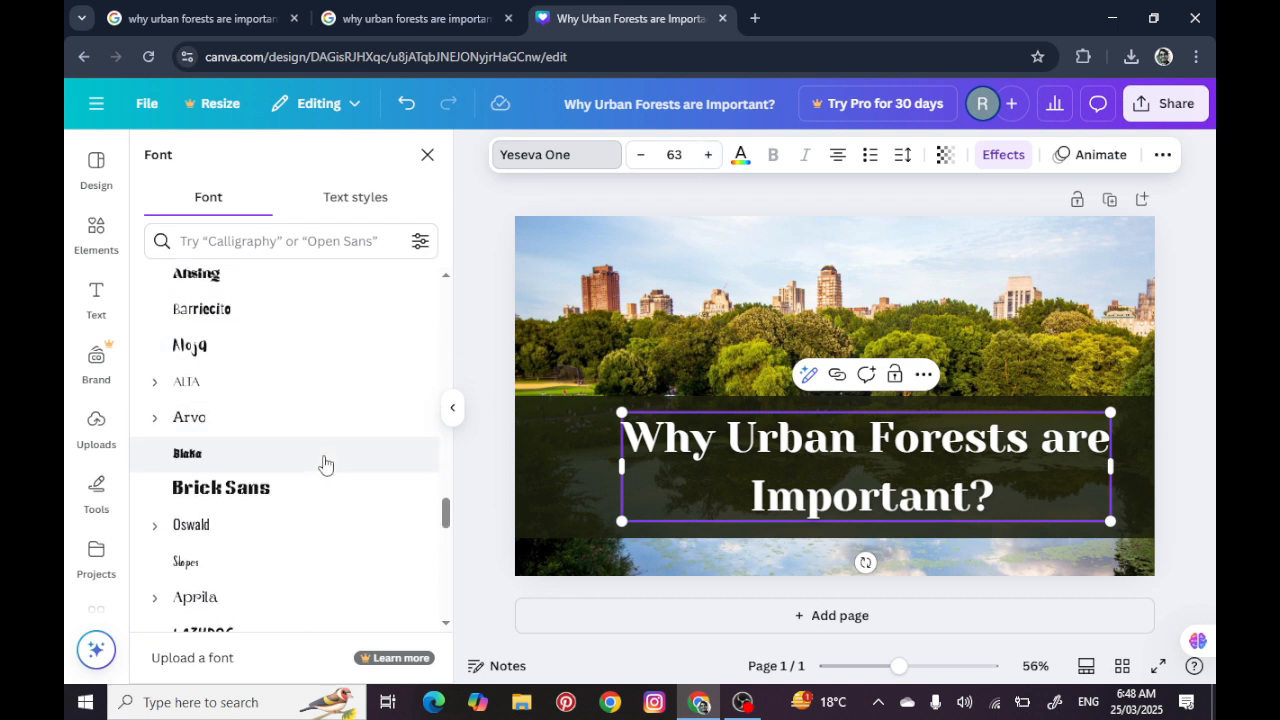
left_click(298, 490)
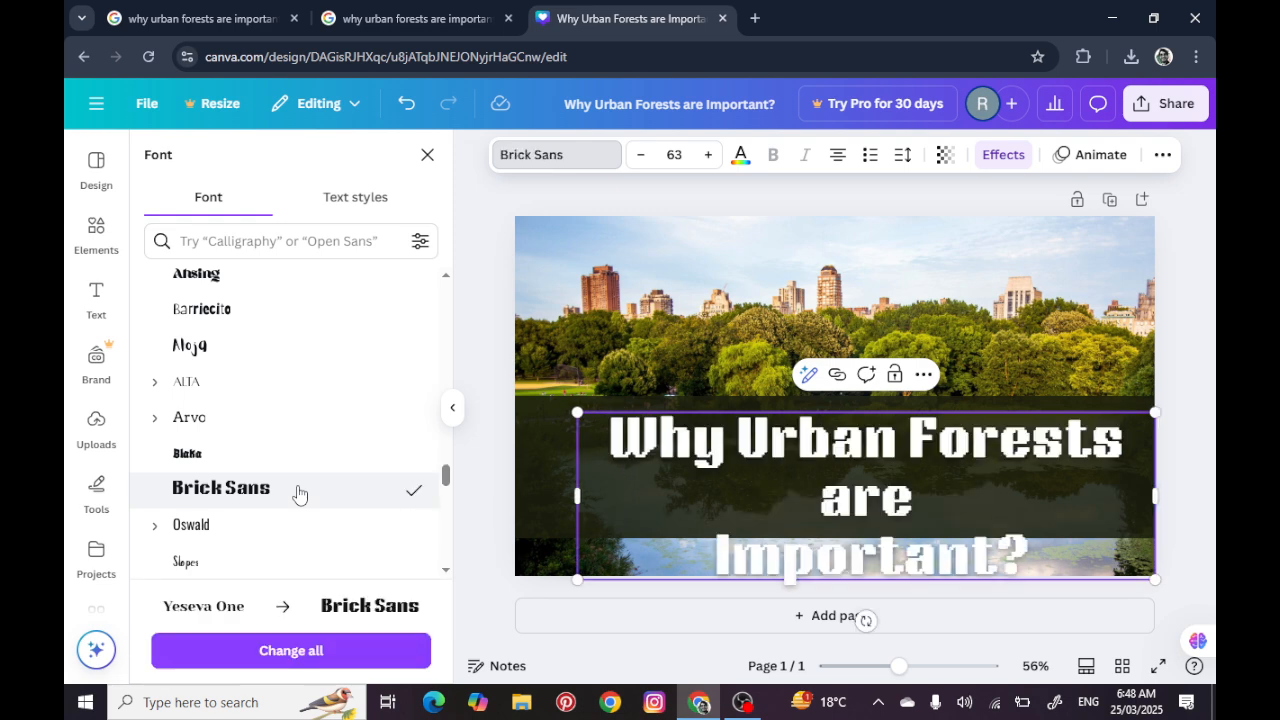
Set the title's font to Chewy
scroll(354, 514, "down", 3)
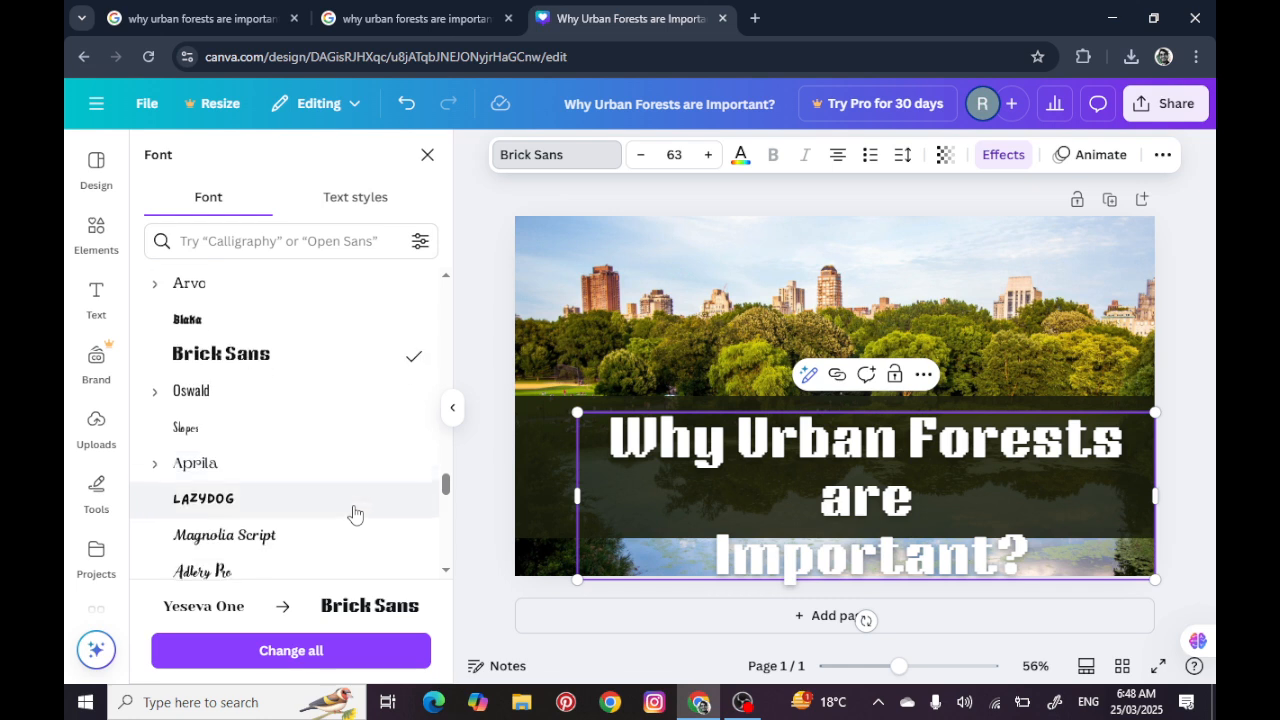
scroll(277, 537, "down", 1)
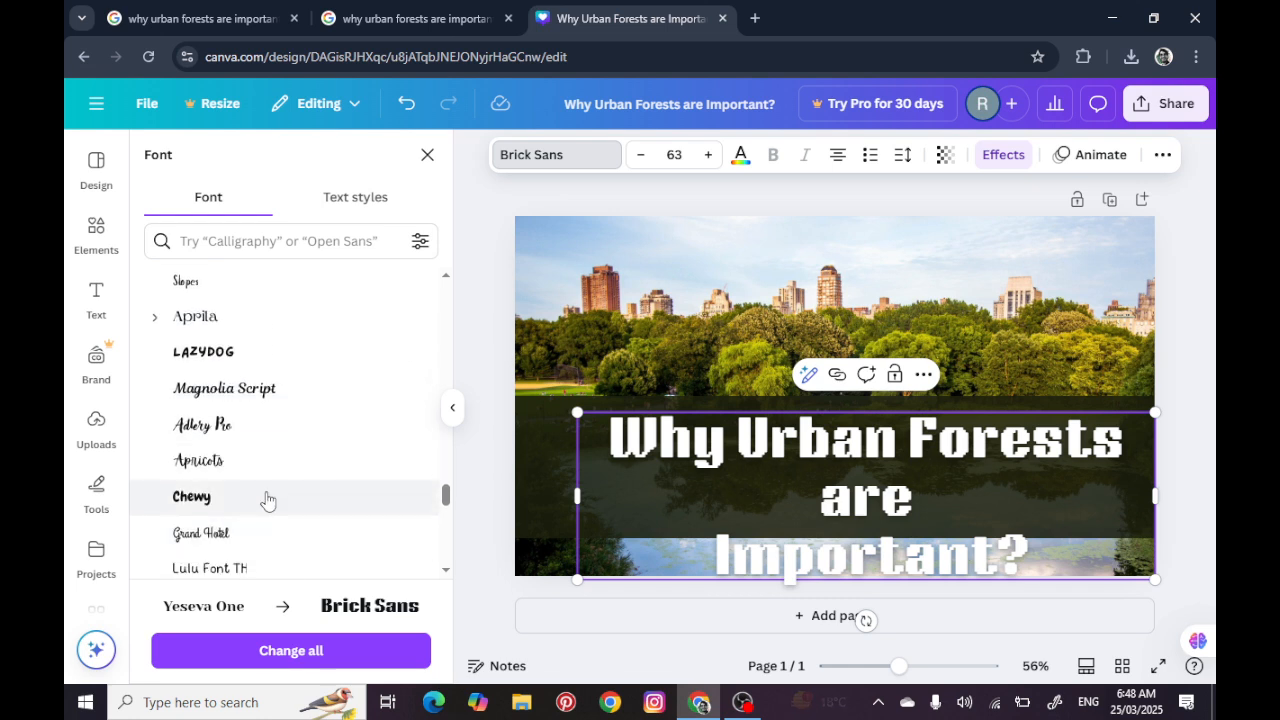
left_click(266, 498)
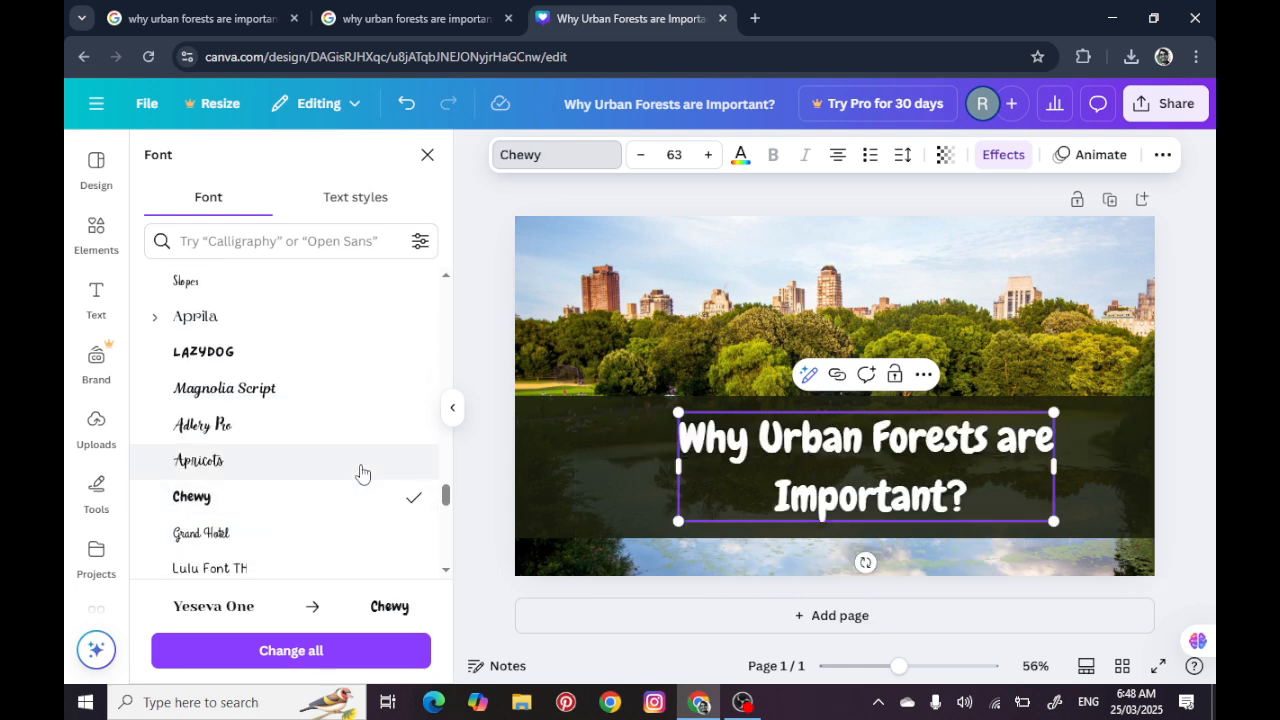
Try the Arial Unicode and Georgia Pro fonts on the title
scroll(361, 473, "down", 2)
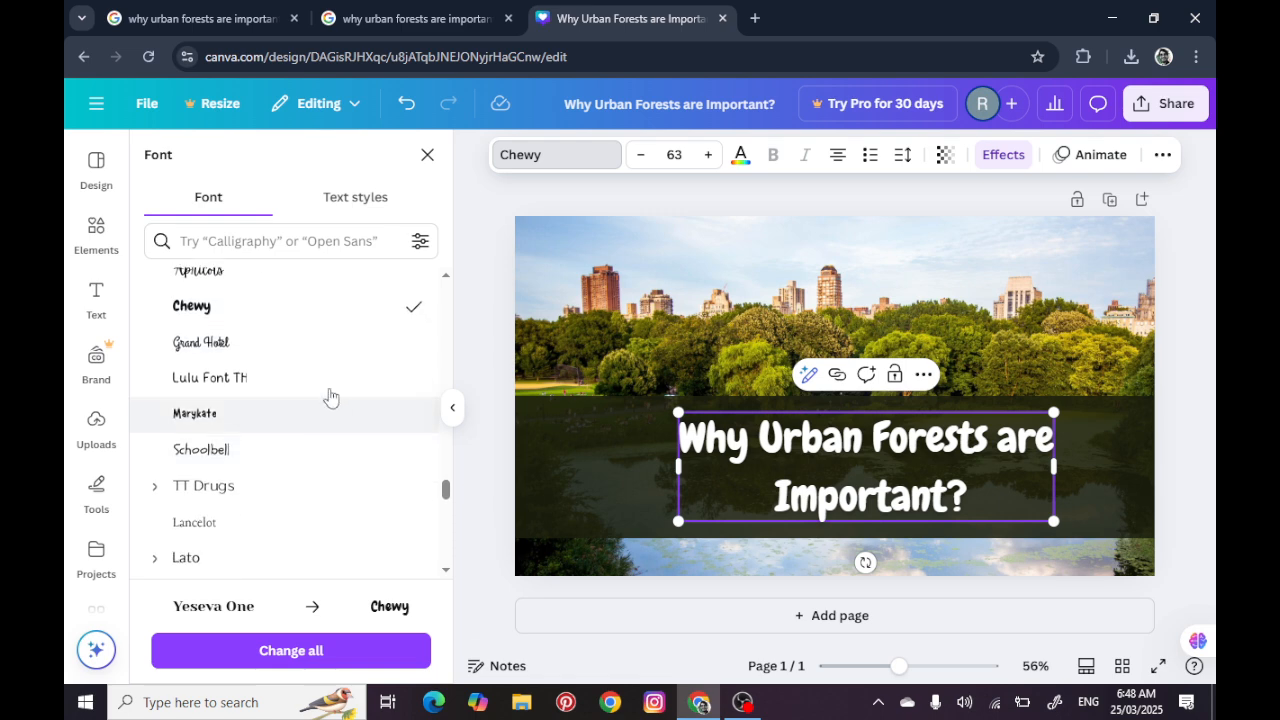
scroll(314, 463, "down", 3)
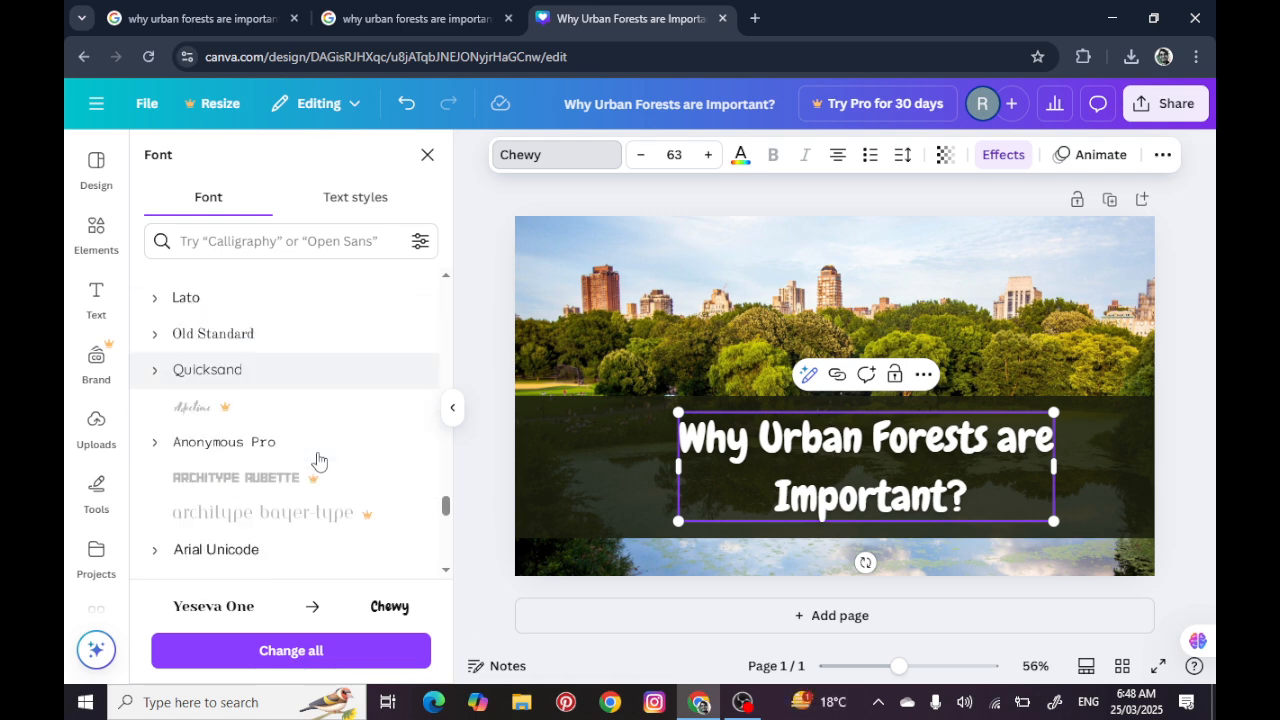
scroll(318, 460, "down", 1)
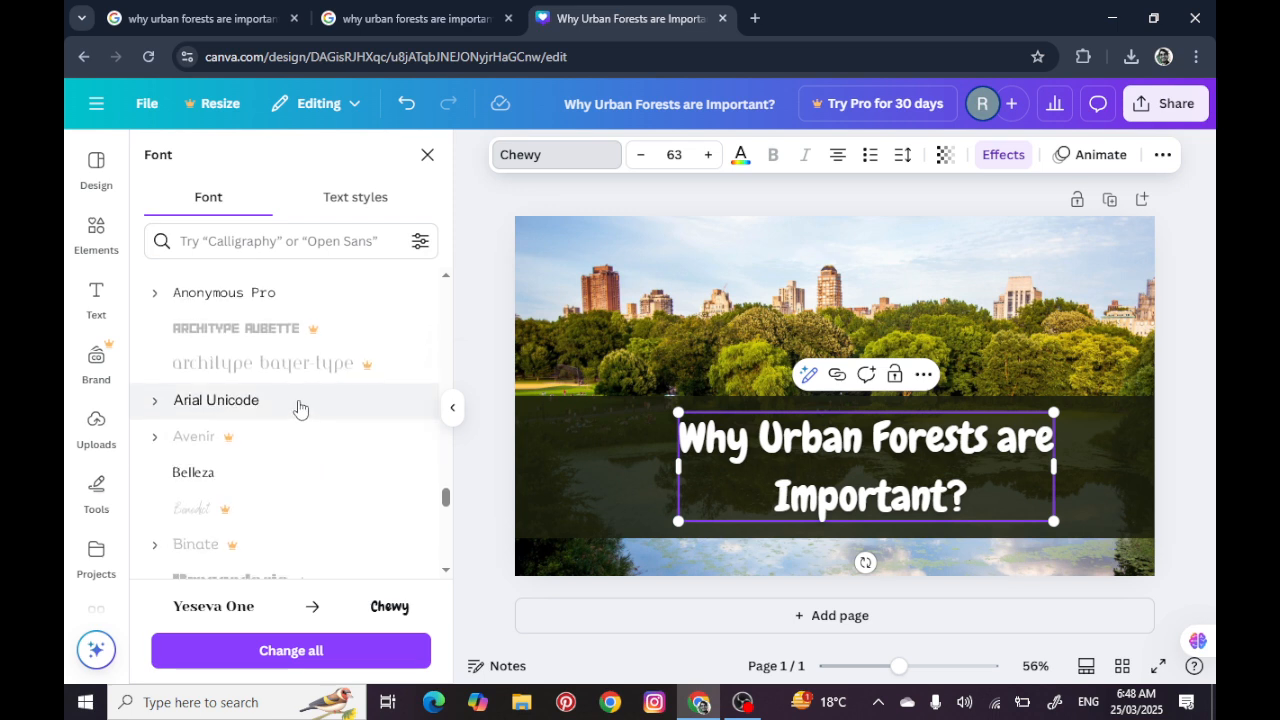
left_click(299, 404)
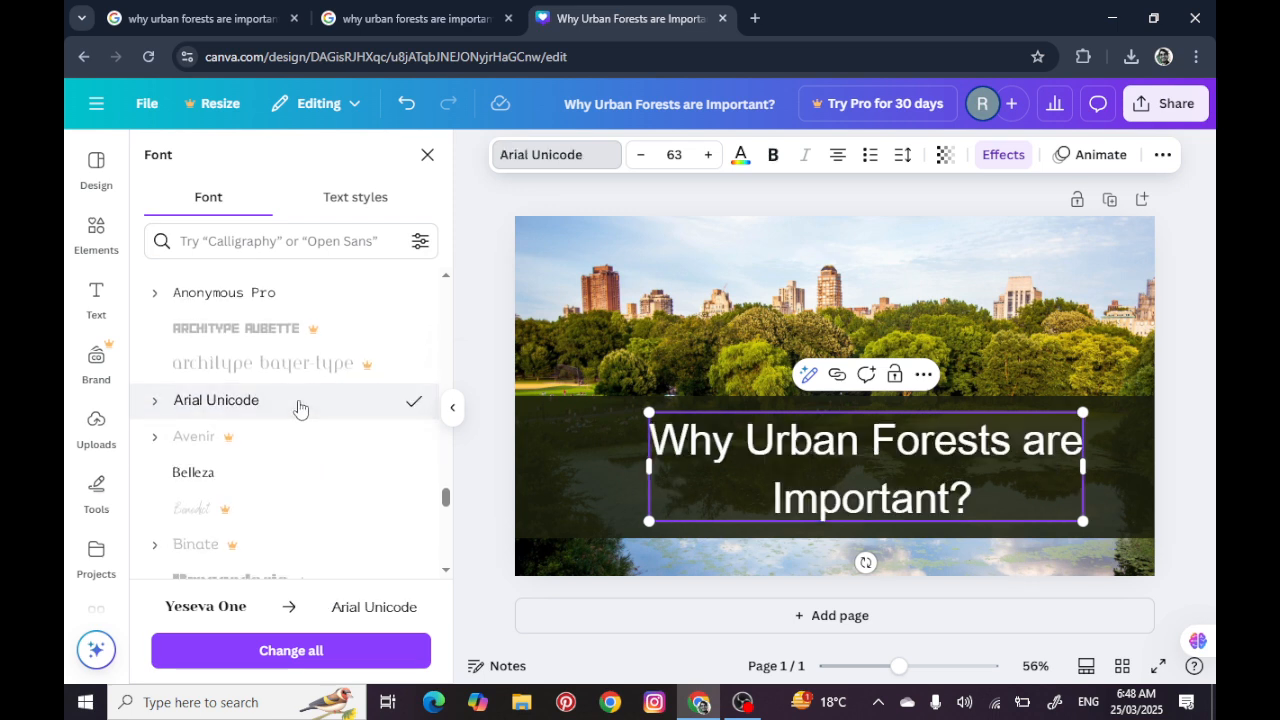
scroll(299, 407, "down", 5)
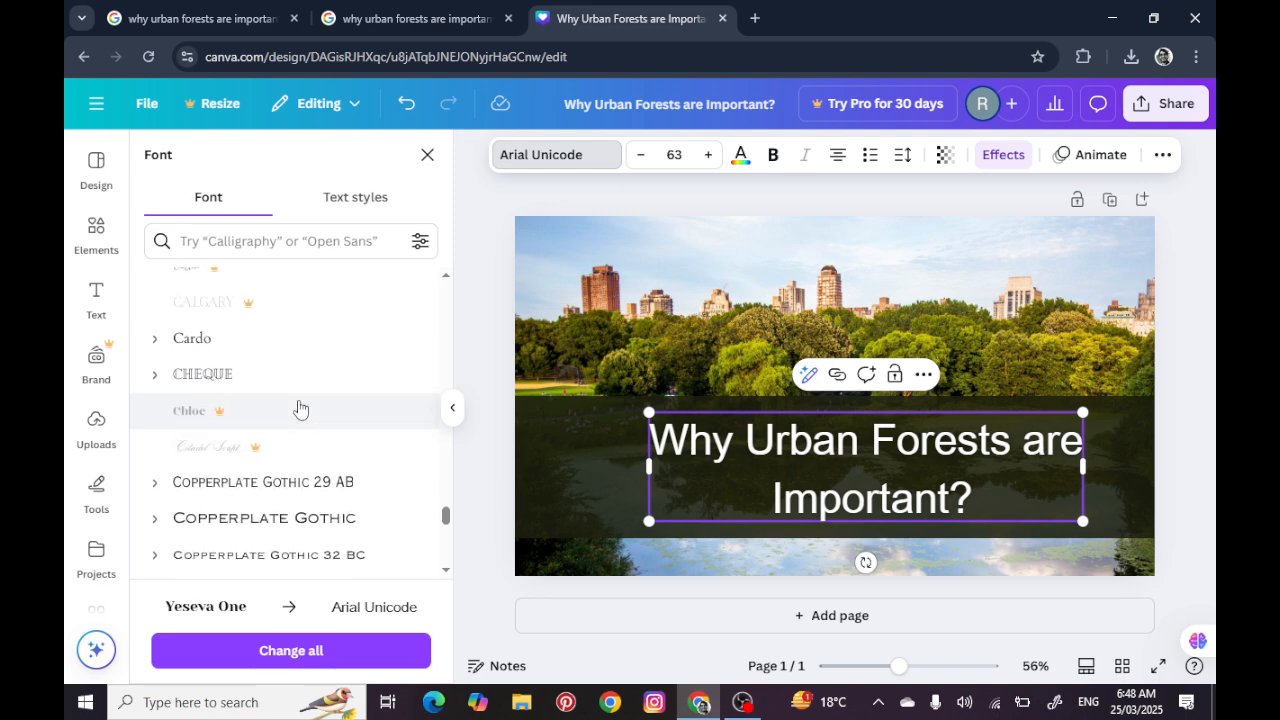
scroll(299, 407, "down", 5)
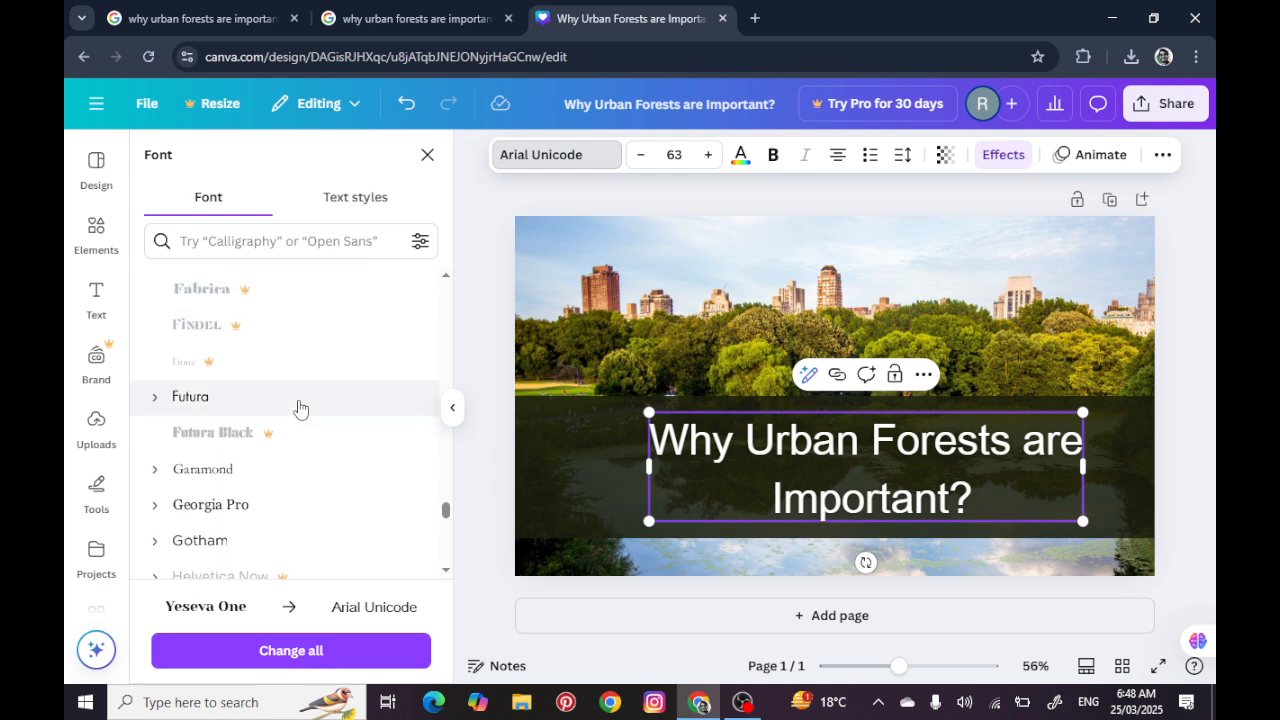
scroll(299, 407, "down", 1)
left_click(294, 400)
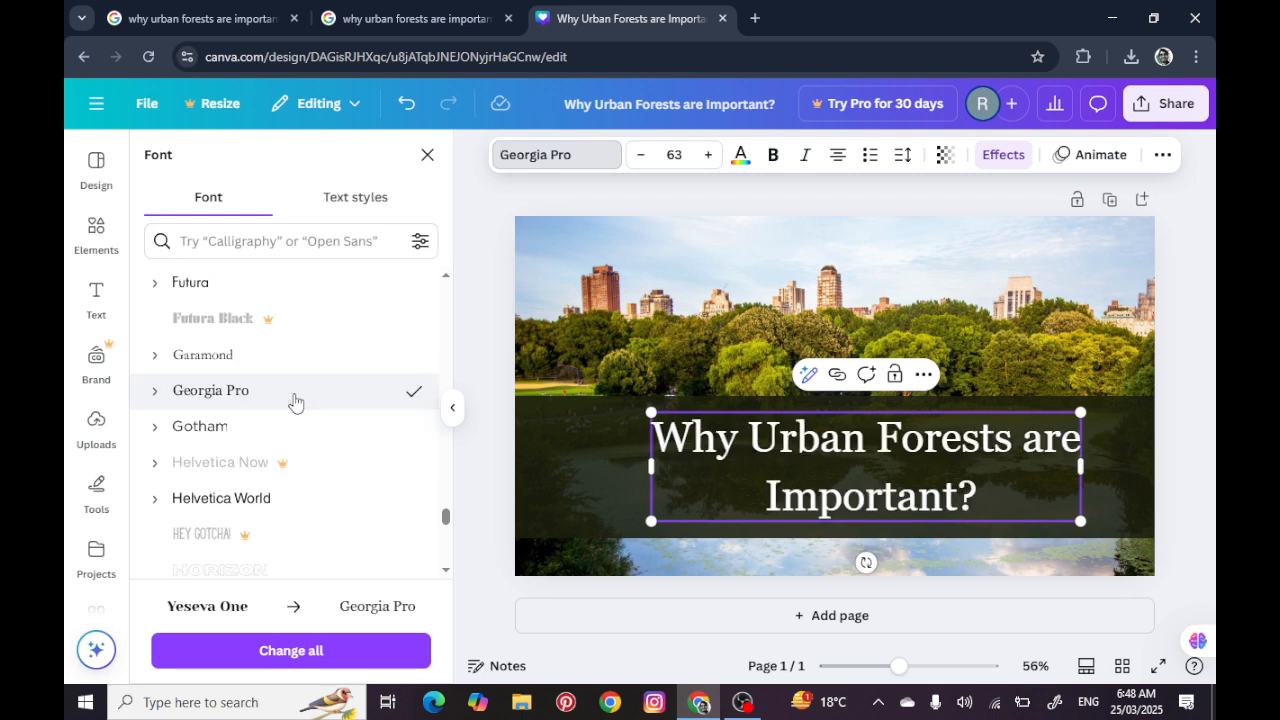
Try the Lovelo and Abril Fatface fonts on the title
scroll(294, 401, "down", 5)
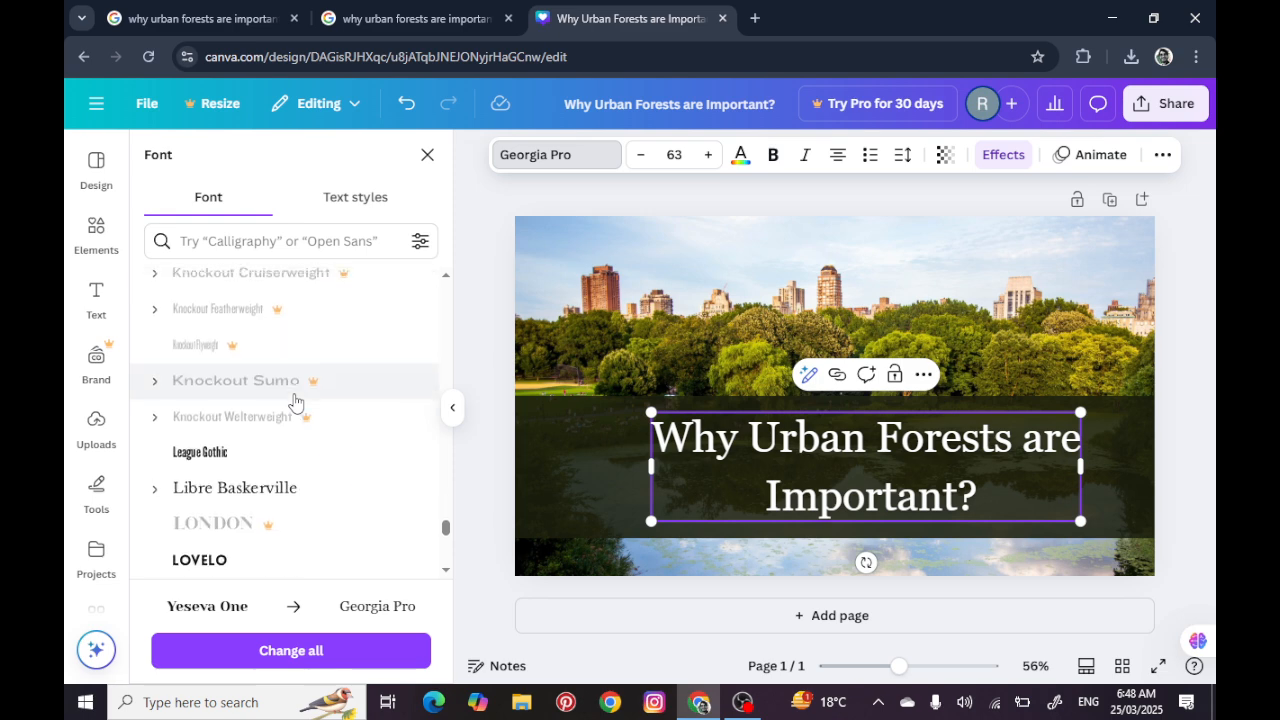
scroll(294, 401, "down", 1)
left_click(276, 460)
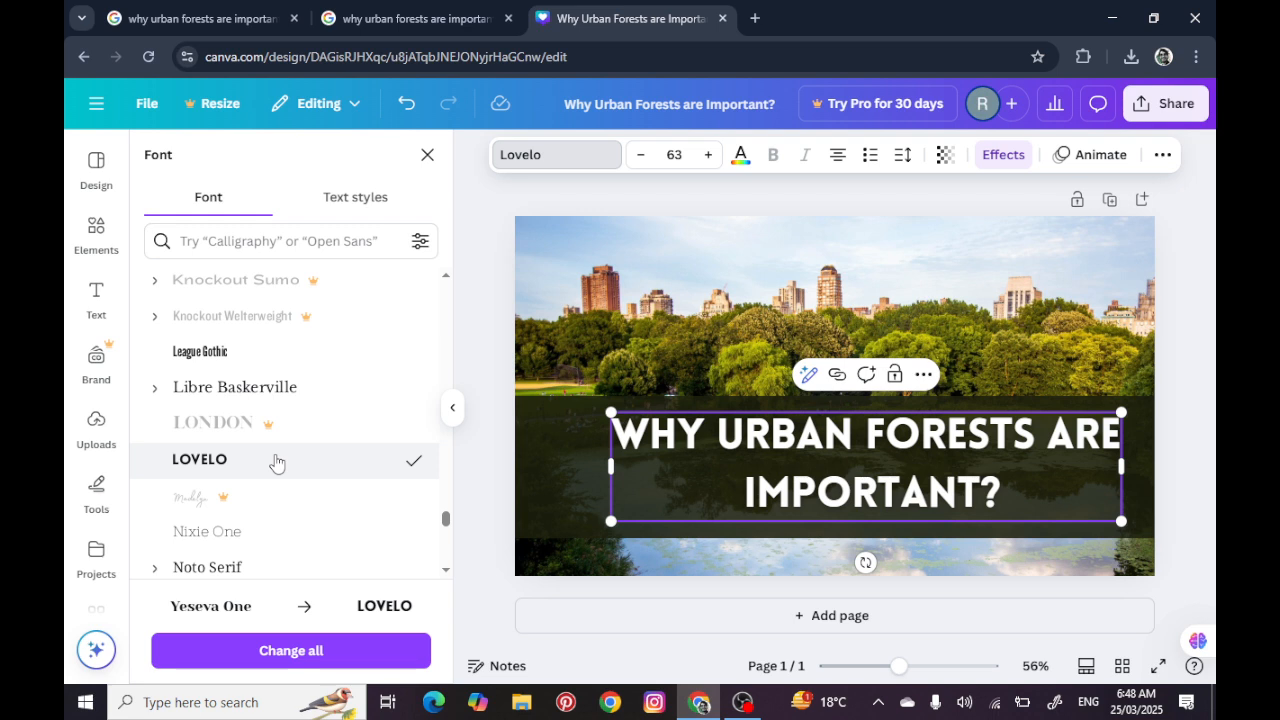
scroll(277, 462, "down", 4)
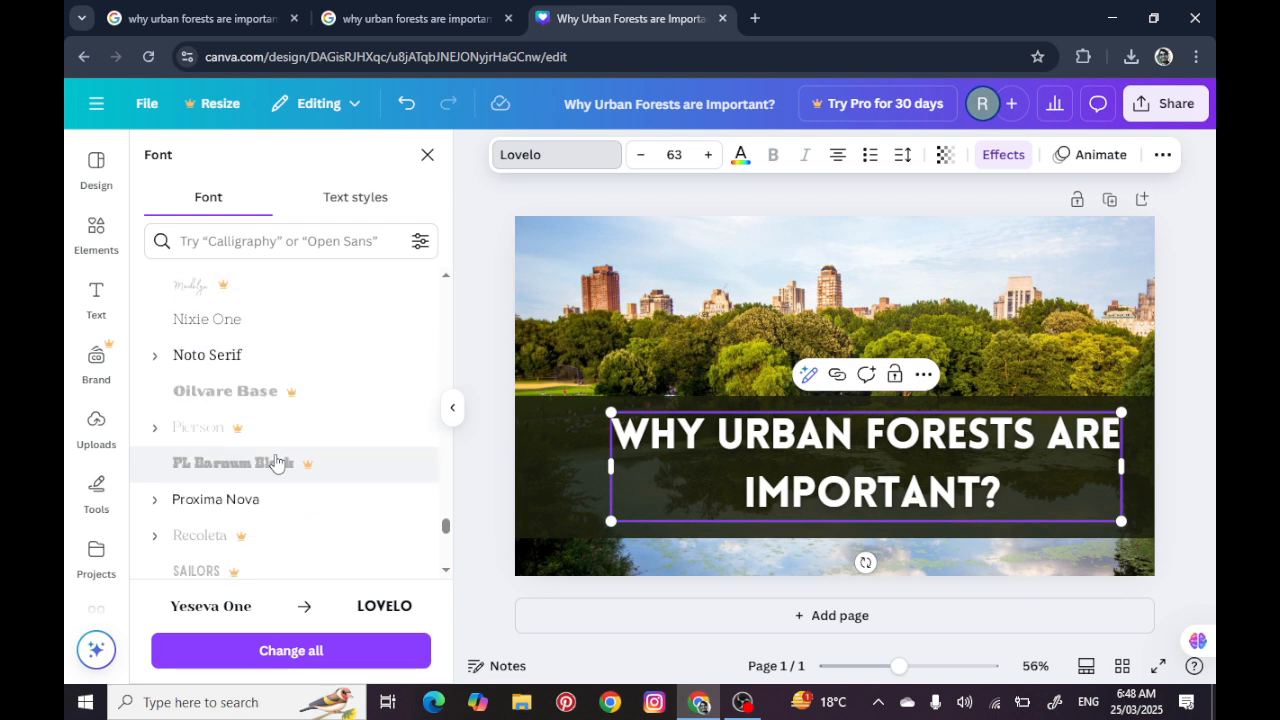
scroll(277, 462, "down", 2)
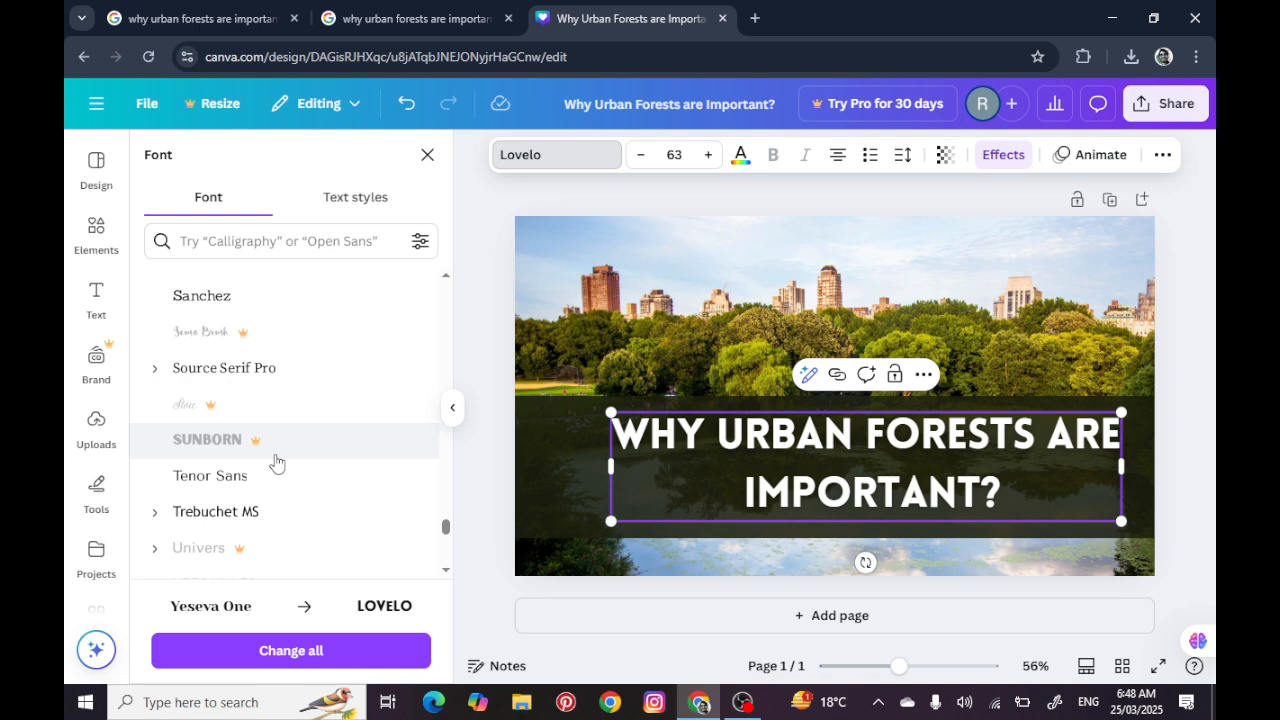
scroll(277, 462, "down", 3)
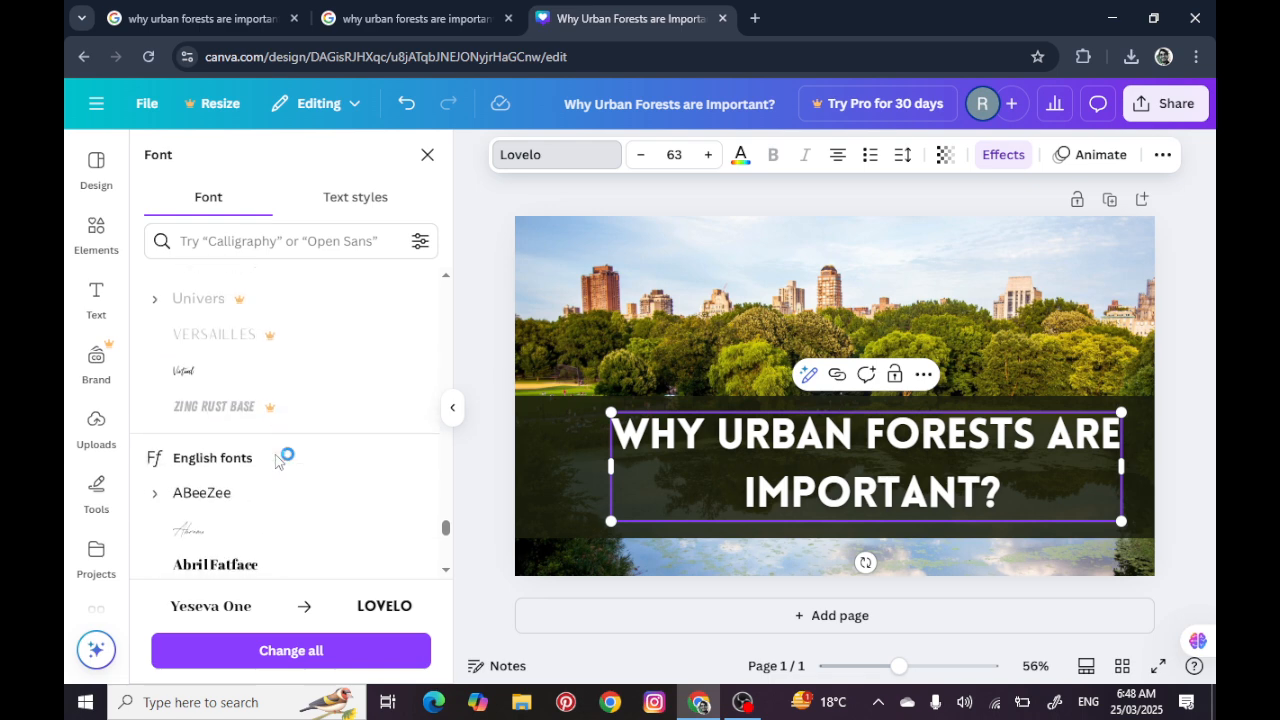
scroll(258, 466, "down", 2)
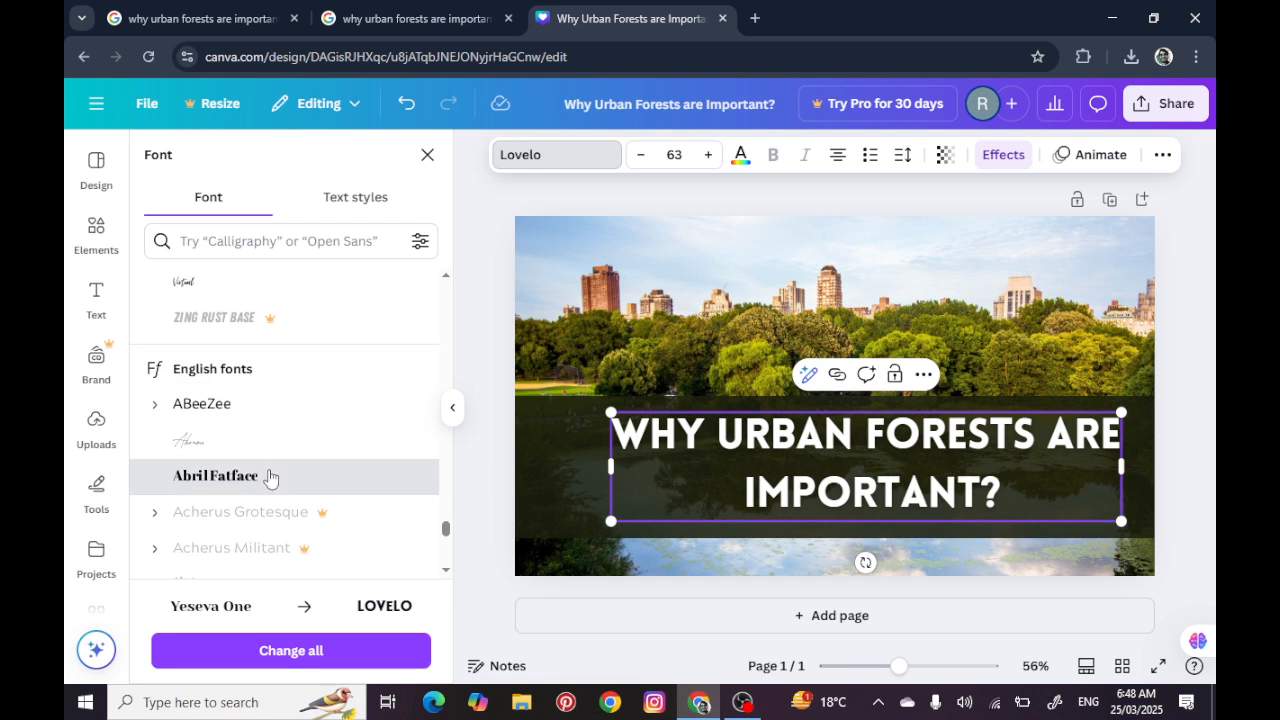
left_click(269, 476)
Try the Alatsi font on the title
scroll(269, 476, "down", 4)
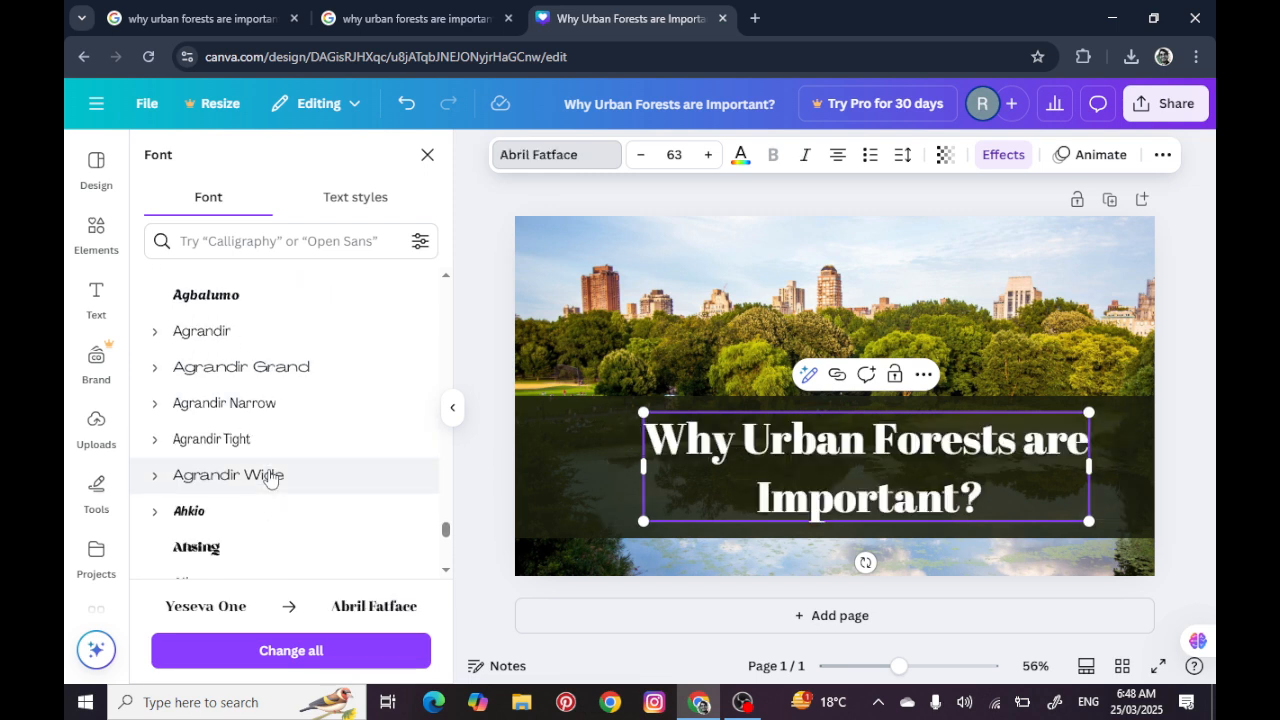
scroll(255, 460, "down", 3)
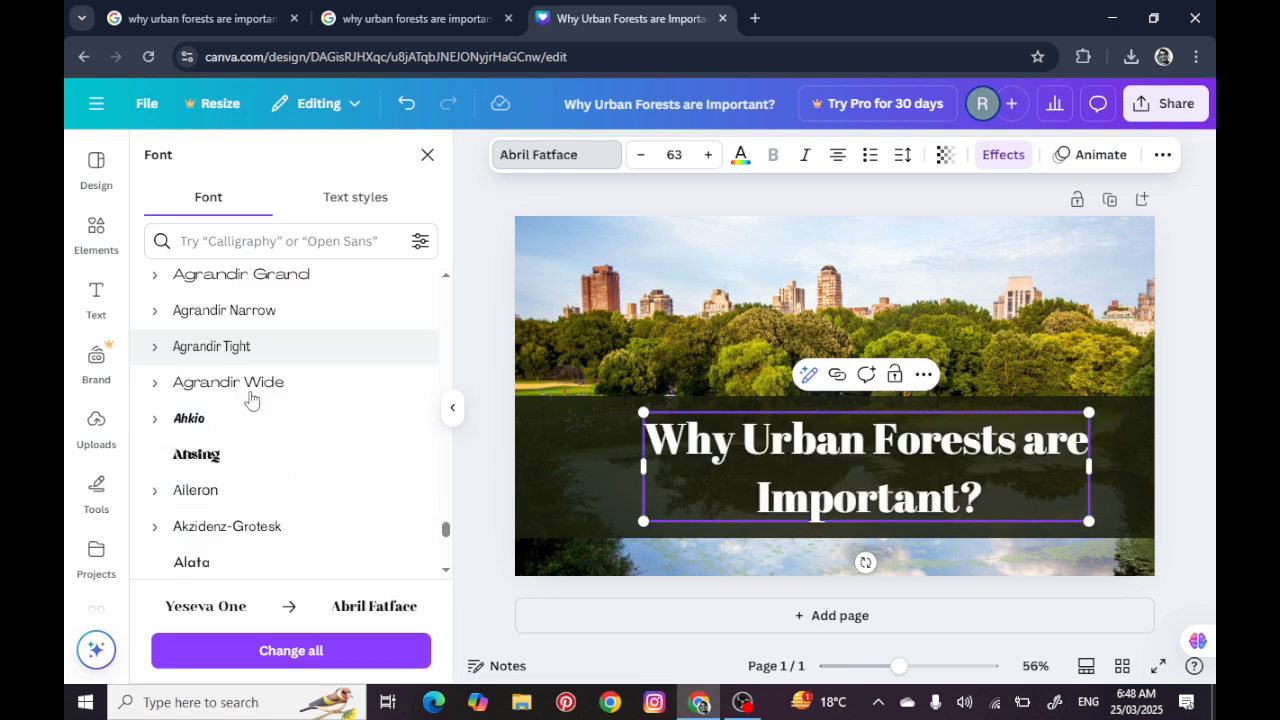
left_click(239, 428)
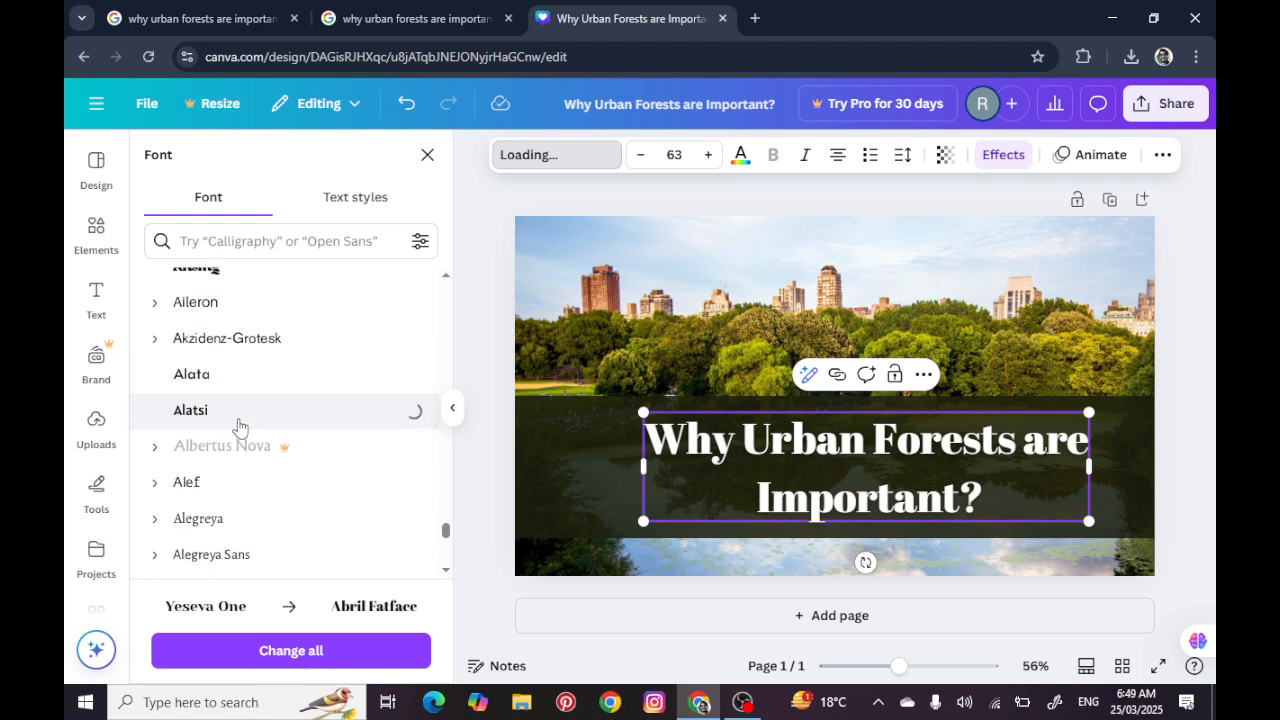
Set the title's font to League Spartan from the document fonts and deselect the title
scroll(239, 428, "down", 3)
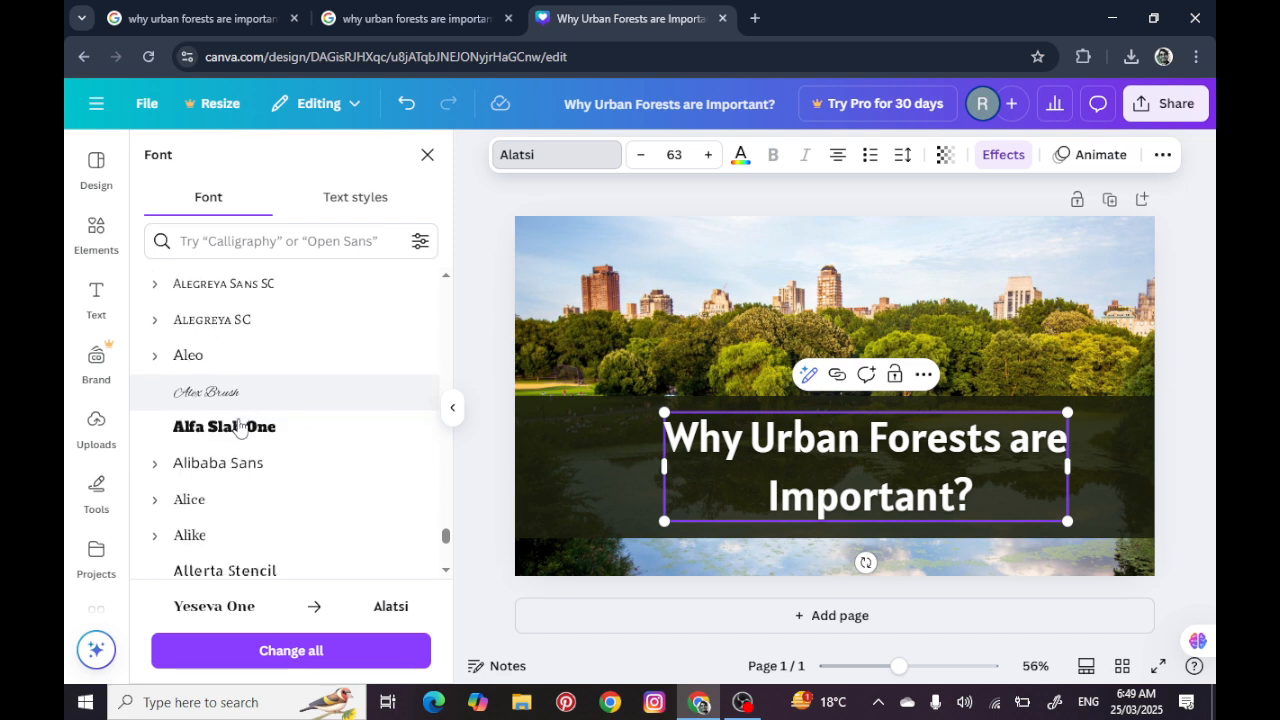
scroll(280, 563, "down", 5)
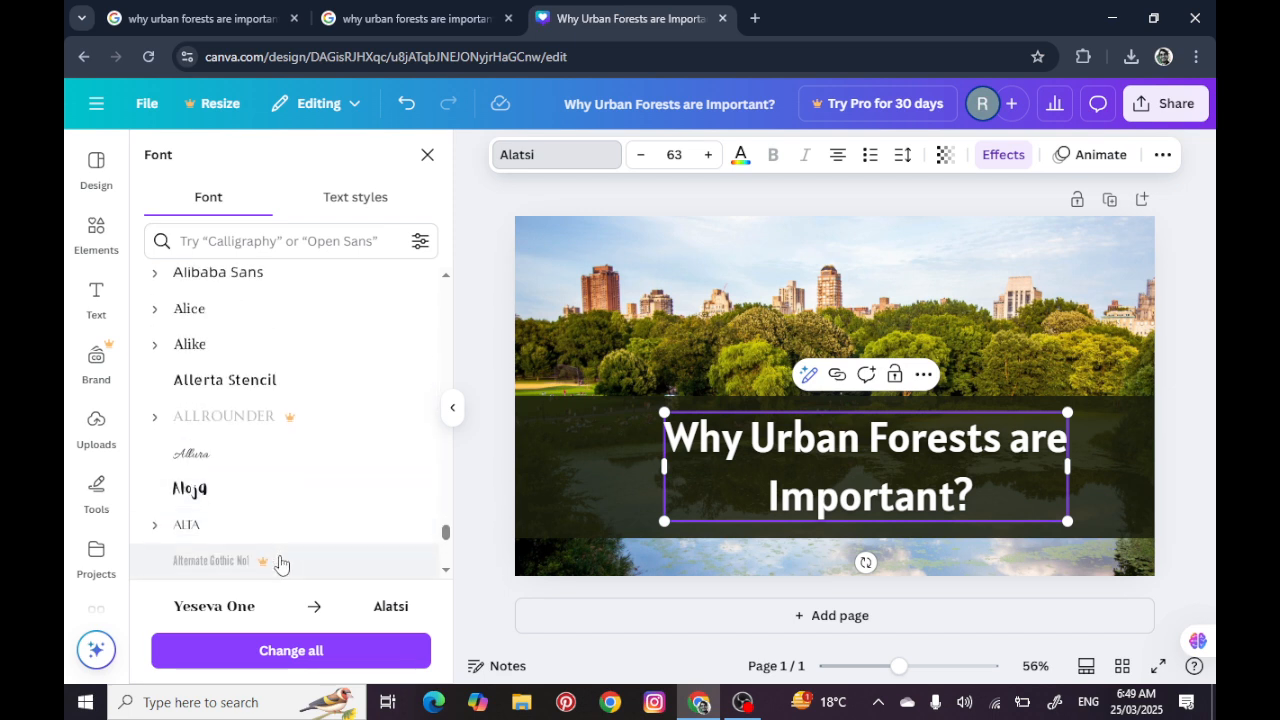
scroll(280, 563, "down", 2)
scroll(280, 563, "up", 10)
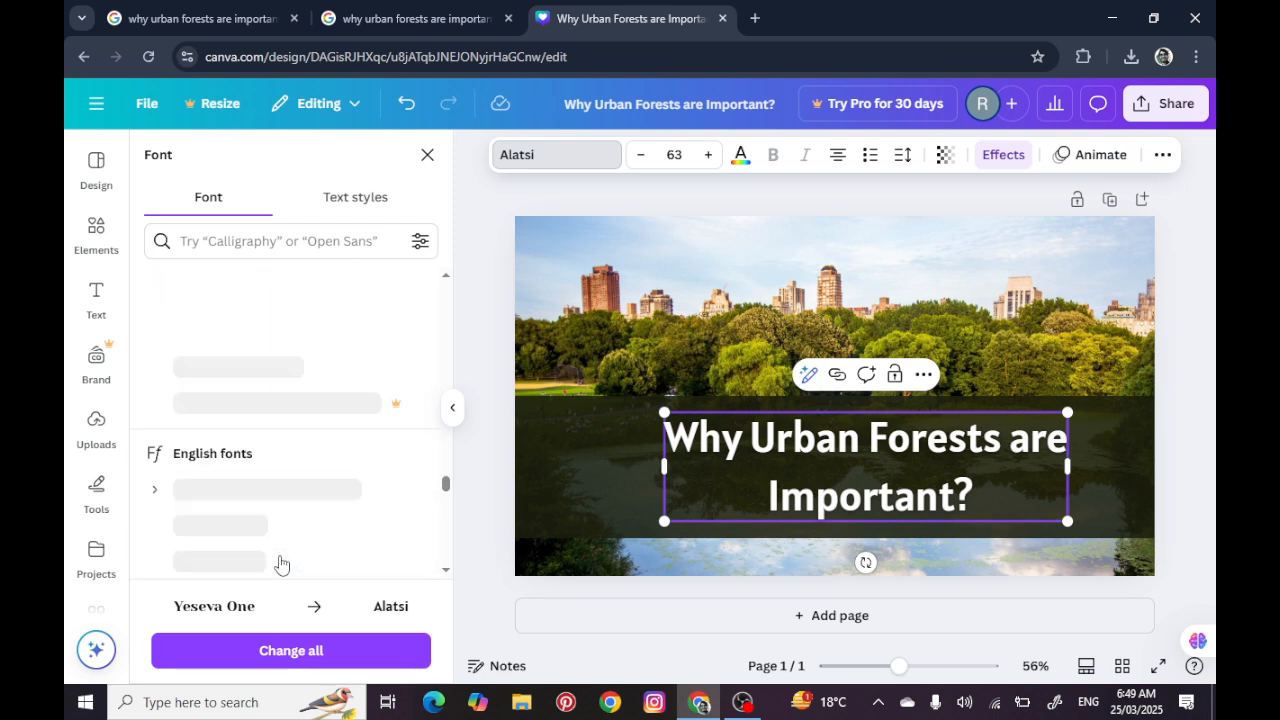
scroll(280, 563, "up", 8)
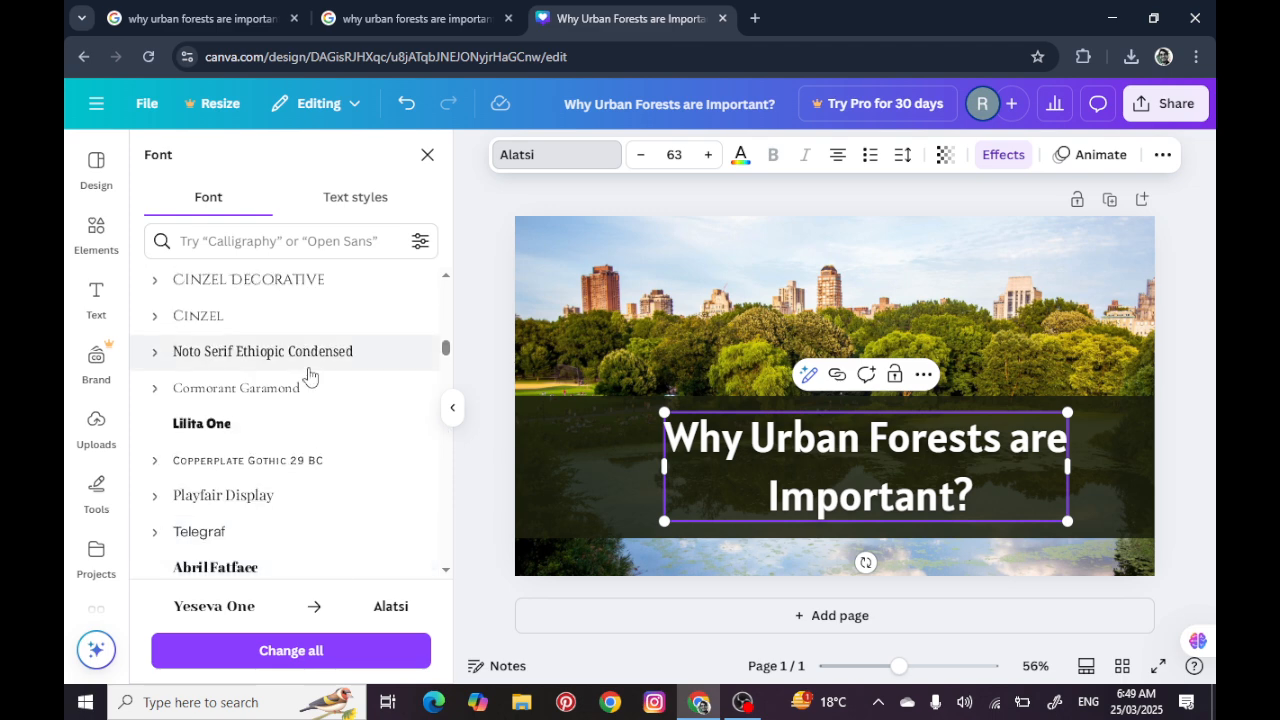
scroll(309, 376, "up", 3)
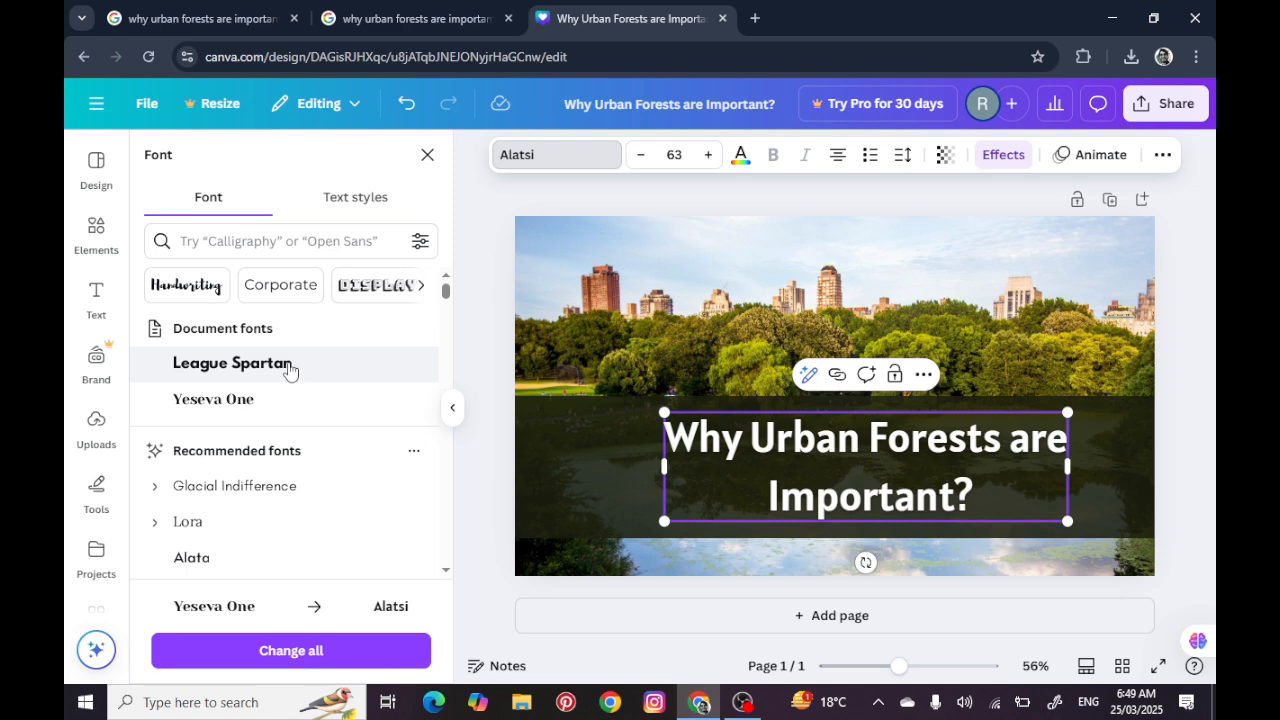
left_click(289, 369)
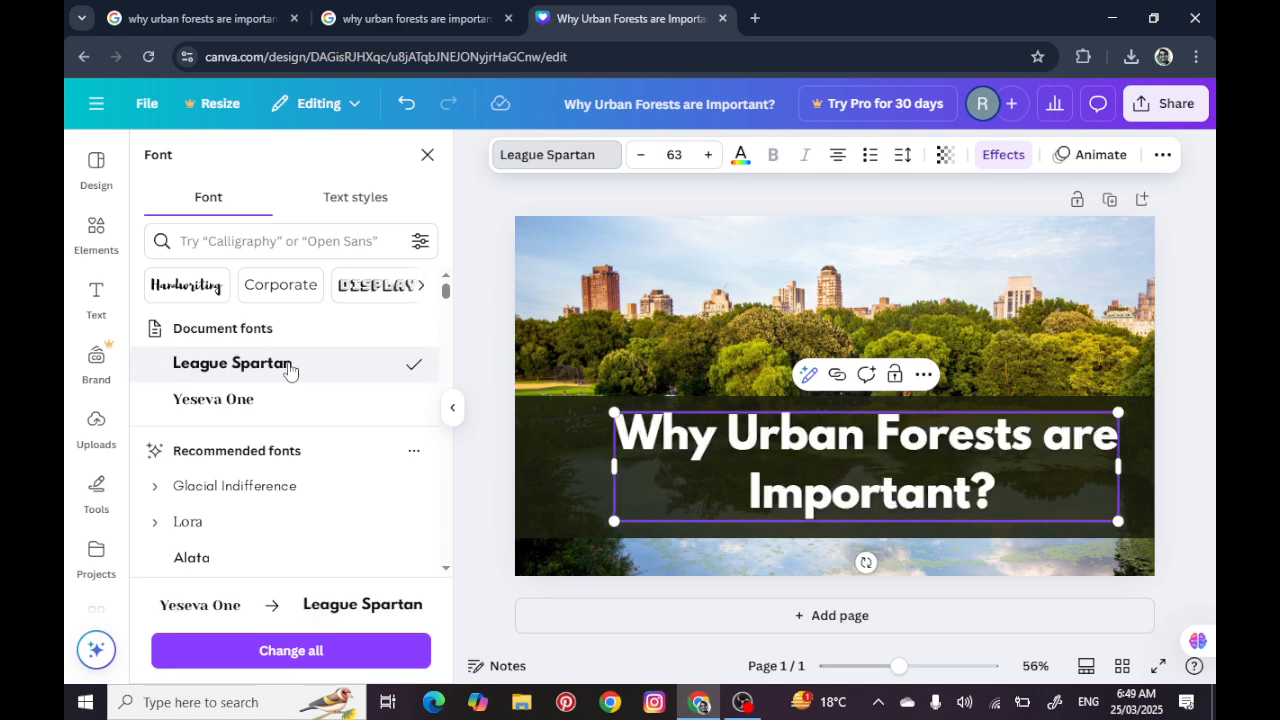
left_click(760, 345)
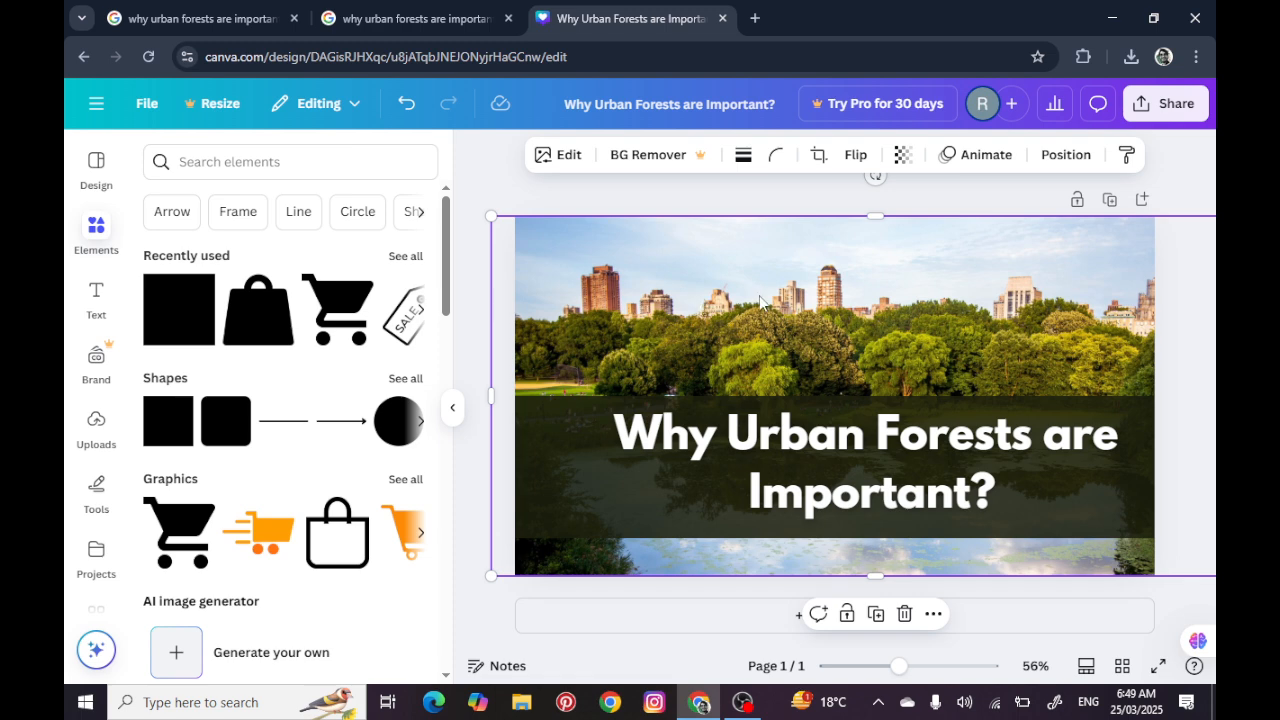
left_click(799, 205)
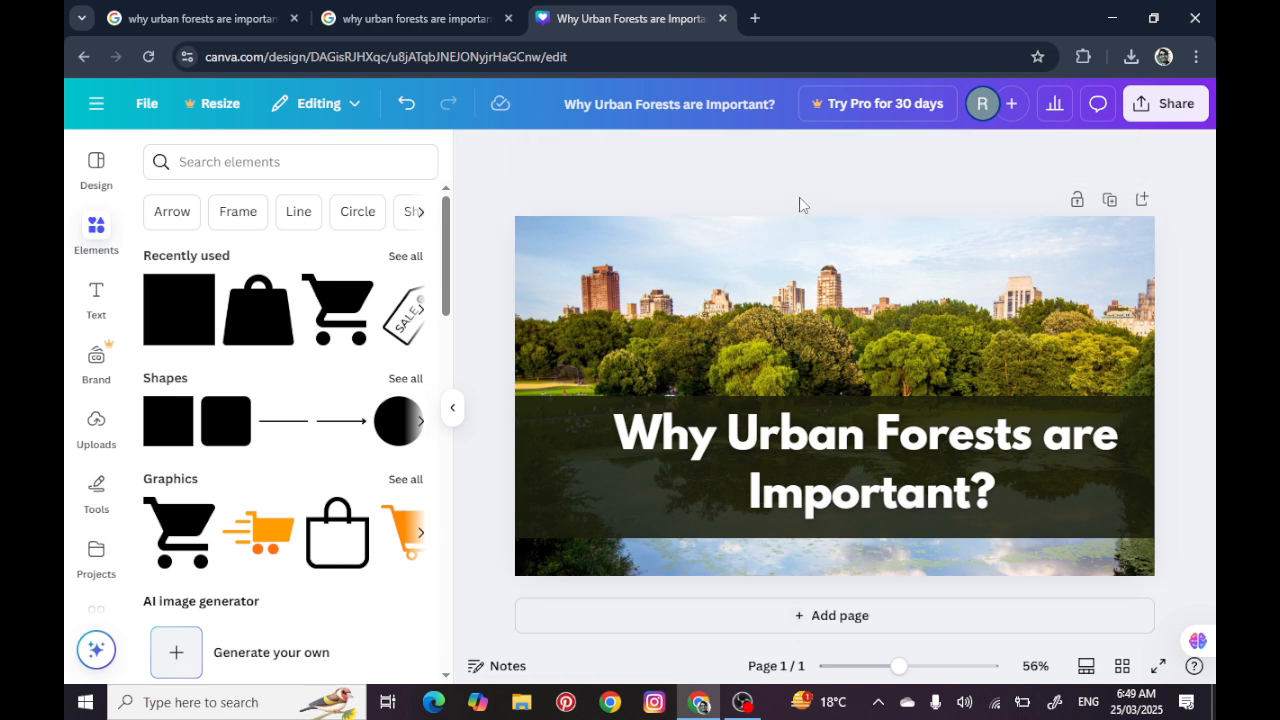
Set the transparency value of the dark band behind the title to 60
left_click(1135, 478)
left_click(1124, 156)
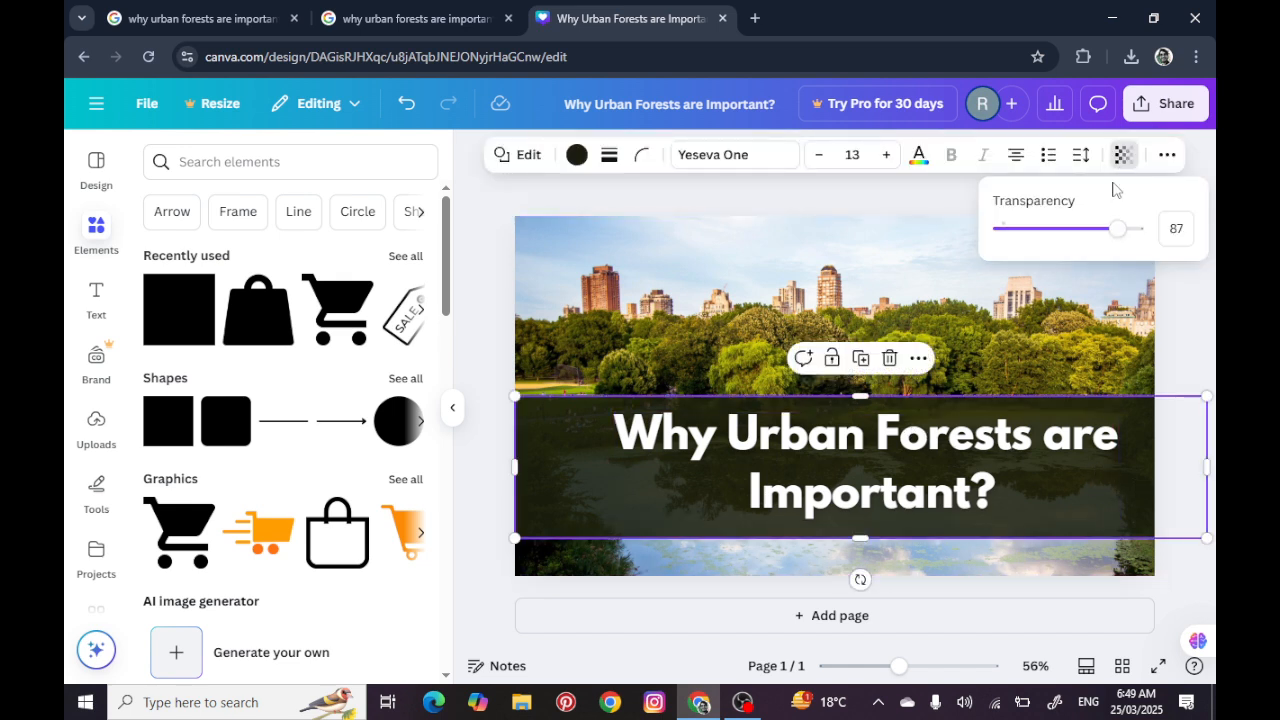
left_click_drag(1113, 230, 1081, 236)
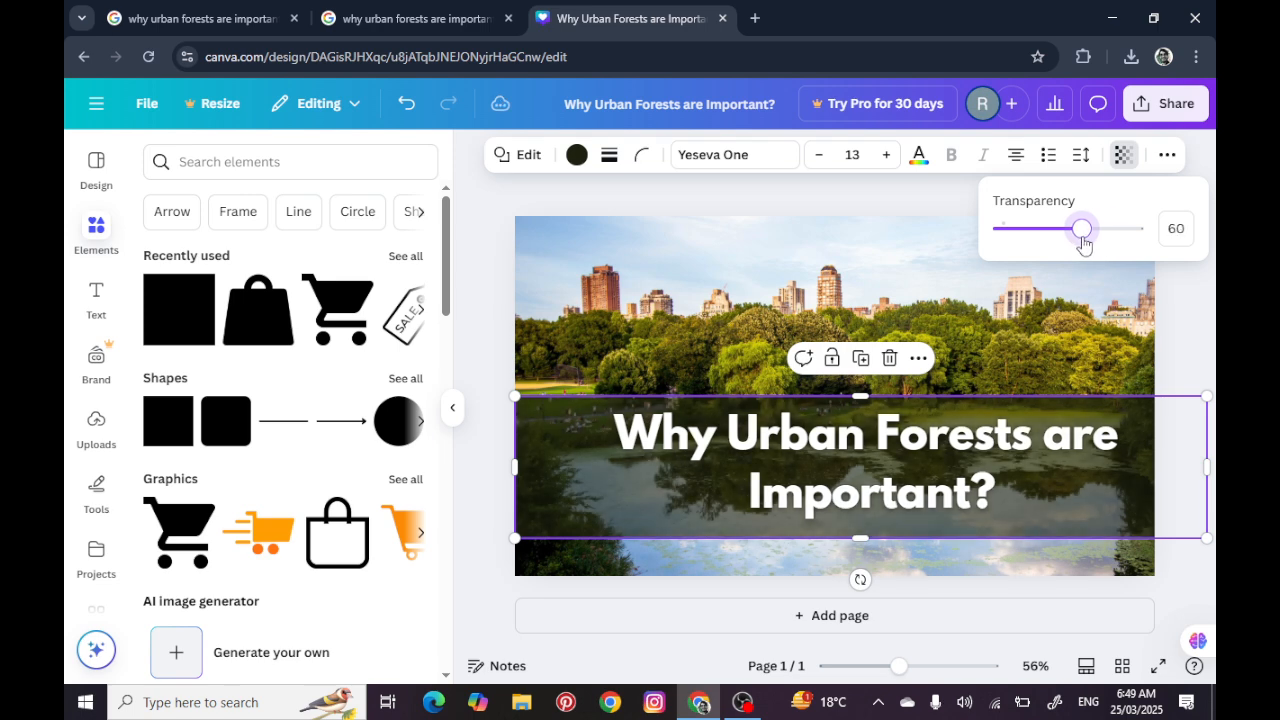
left_click(1171, 389)
Move the title and dark band together down close to the thumbnail's bottom edge
left_click(1193, 372)
left_click_drag(1188, 406, 923, 490)
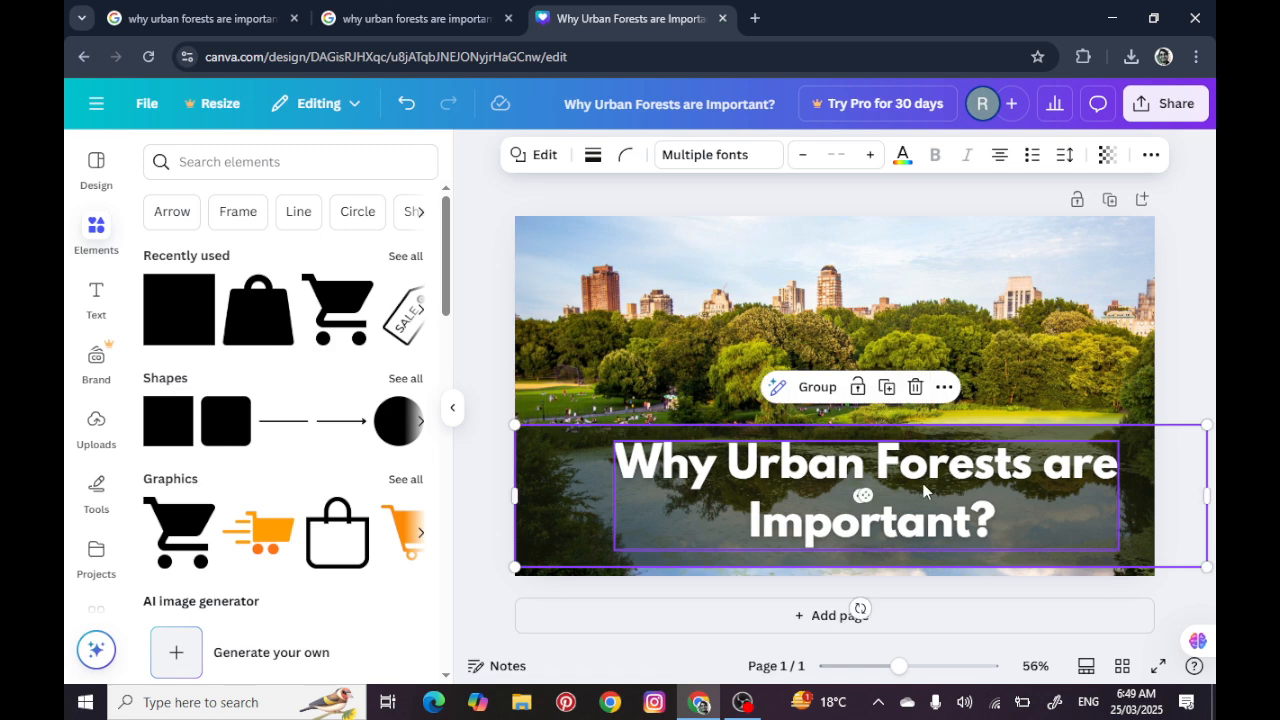
left_click(1177, 311)
left_click(1053, 483)
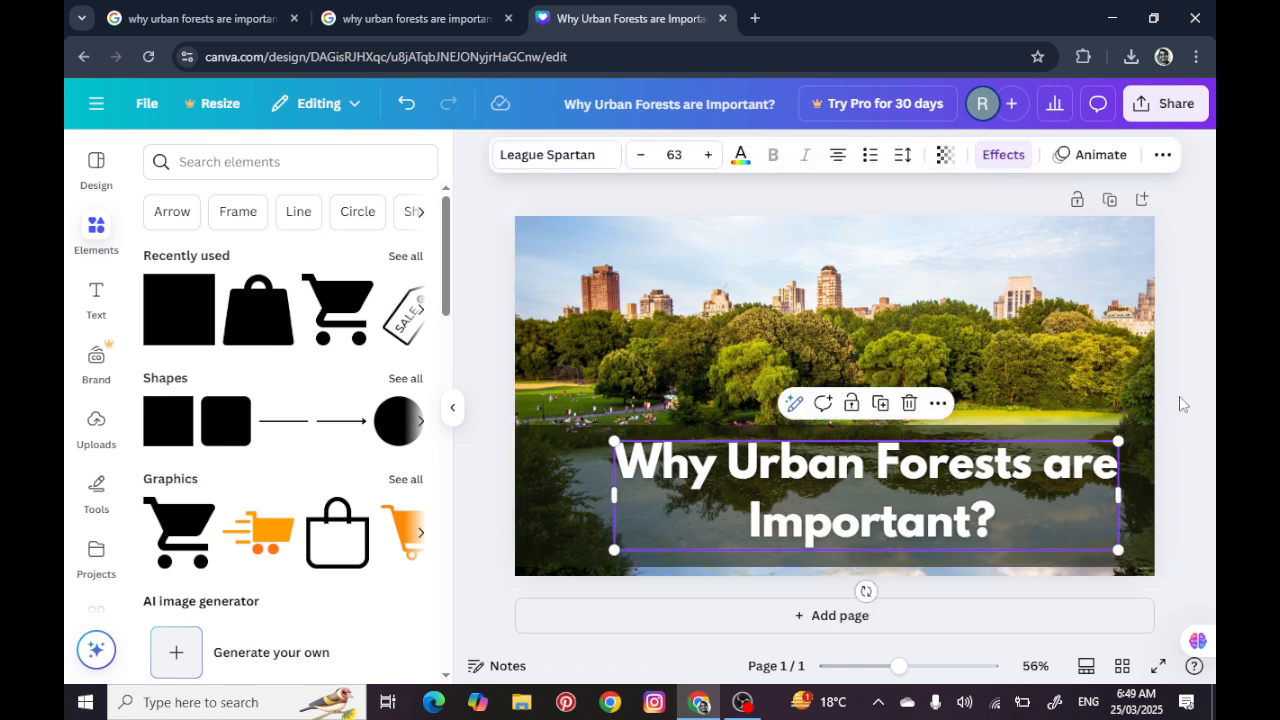
Move the title and dark band together up so the band overlaps the lower trees and the water, and deselect them
left_click(1150, 512)
left_click_drag(940, 495, 941, 478)
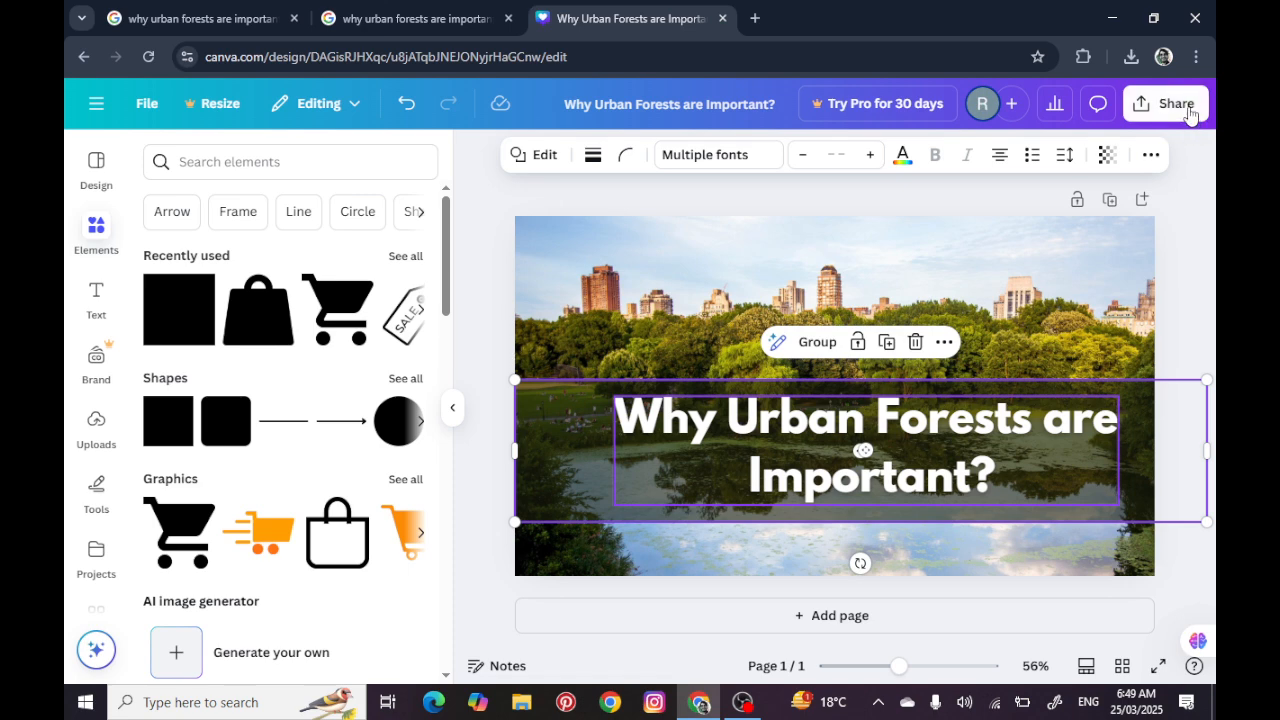
left_click(1205, 257)
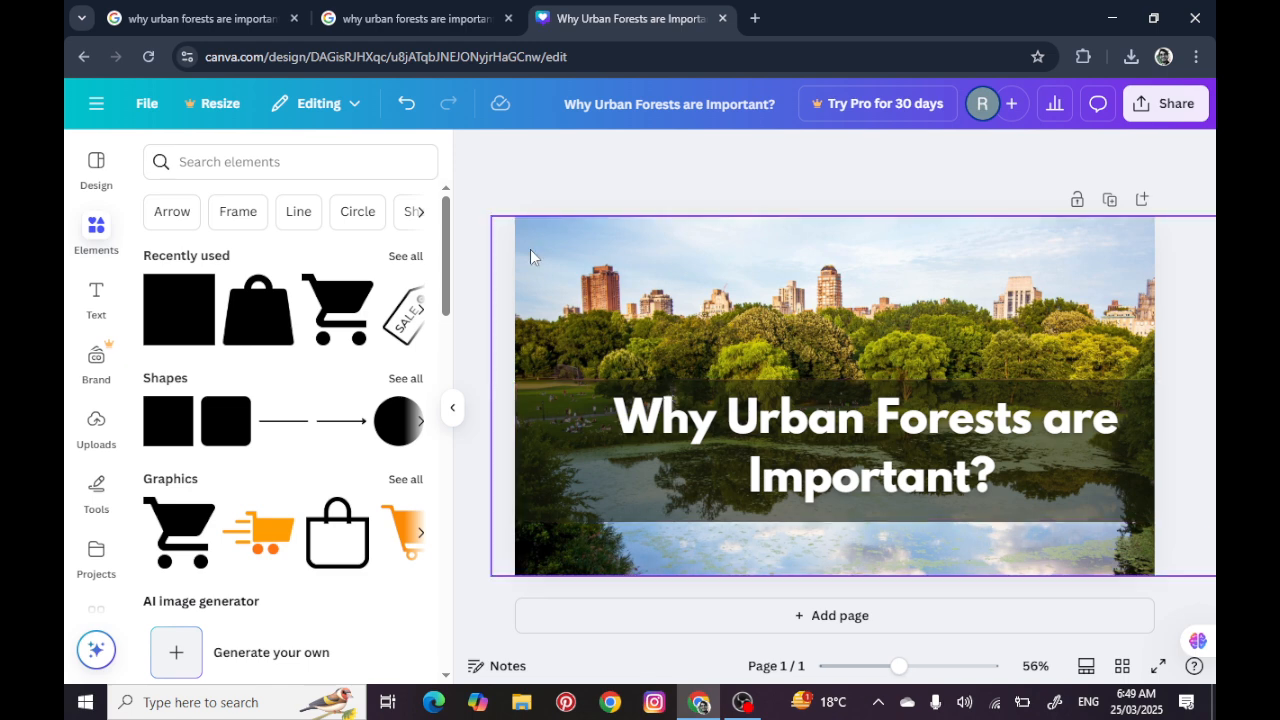
Download the thumbnail as a PNG at size 1 (1,280 × 720 px)
left_click(1165, 103)
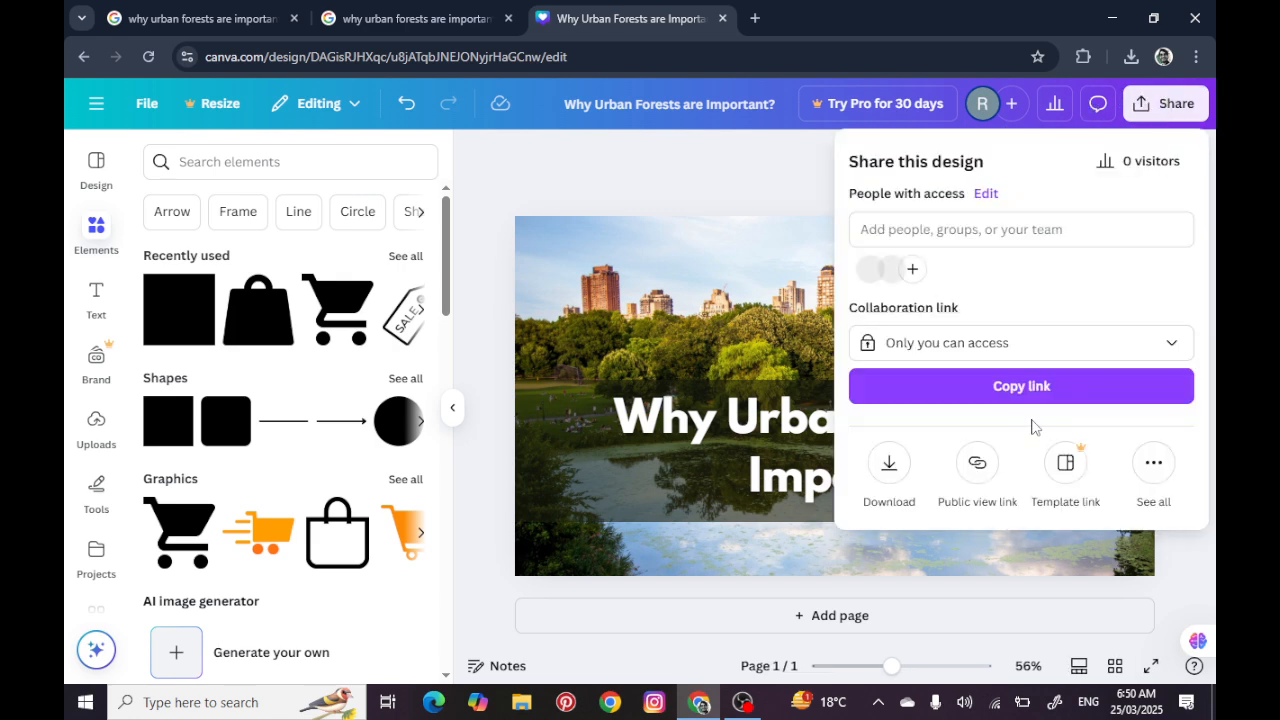
left_click(888, 470)
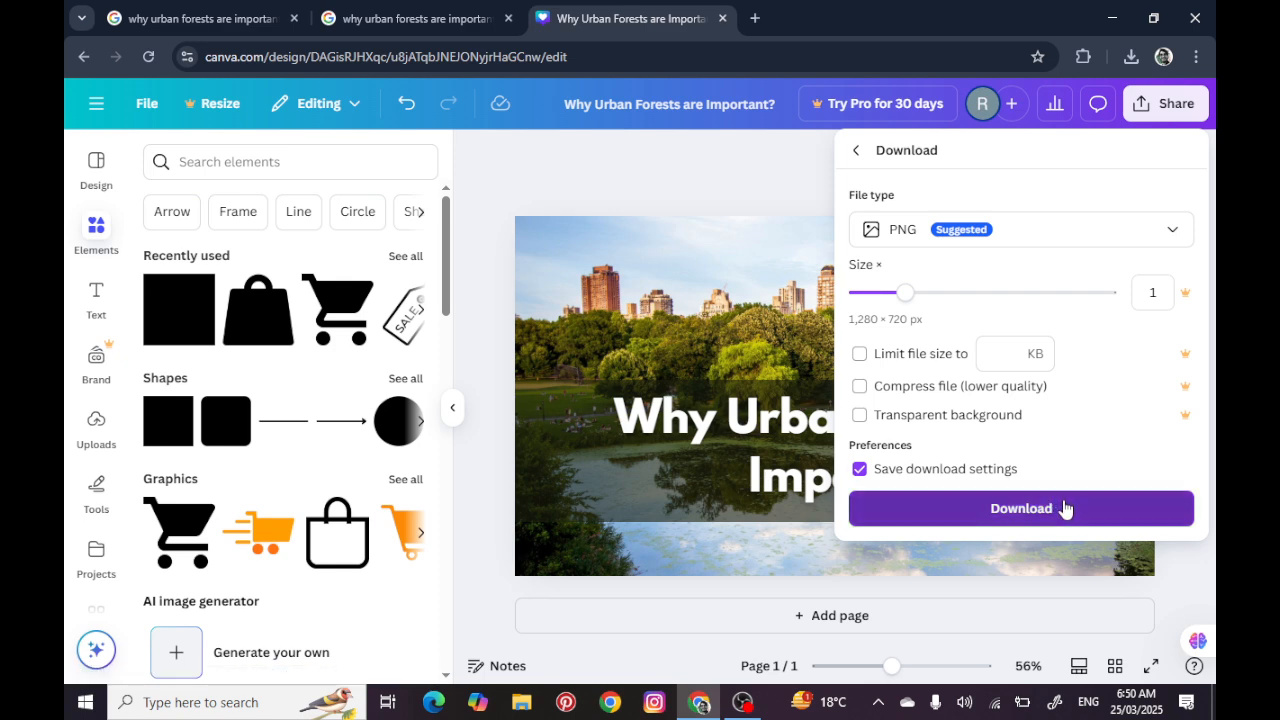
left_click(1063, 508)
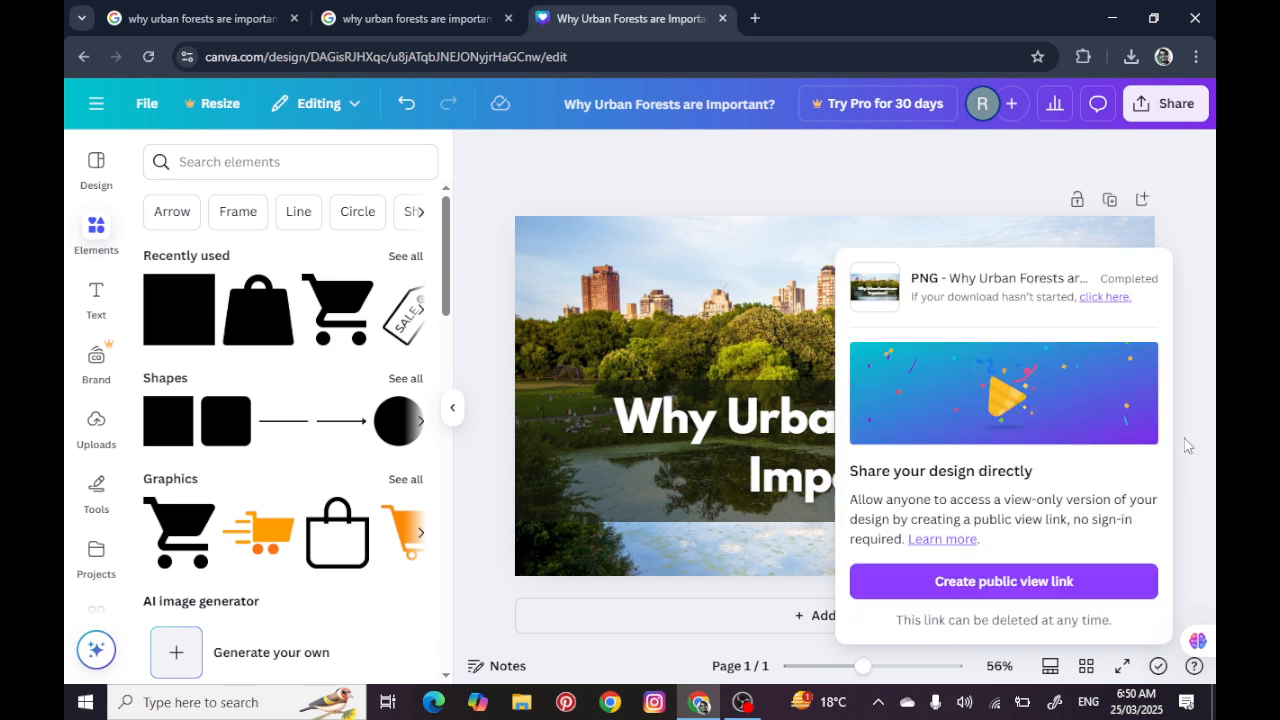
Open the downloaded file "Why Urban Forests are Important.png" from its folder and inspect the finished thumbnail
left_click(1131, 58)
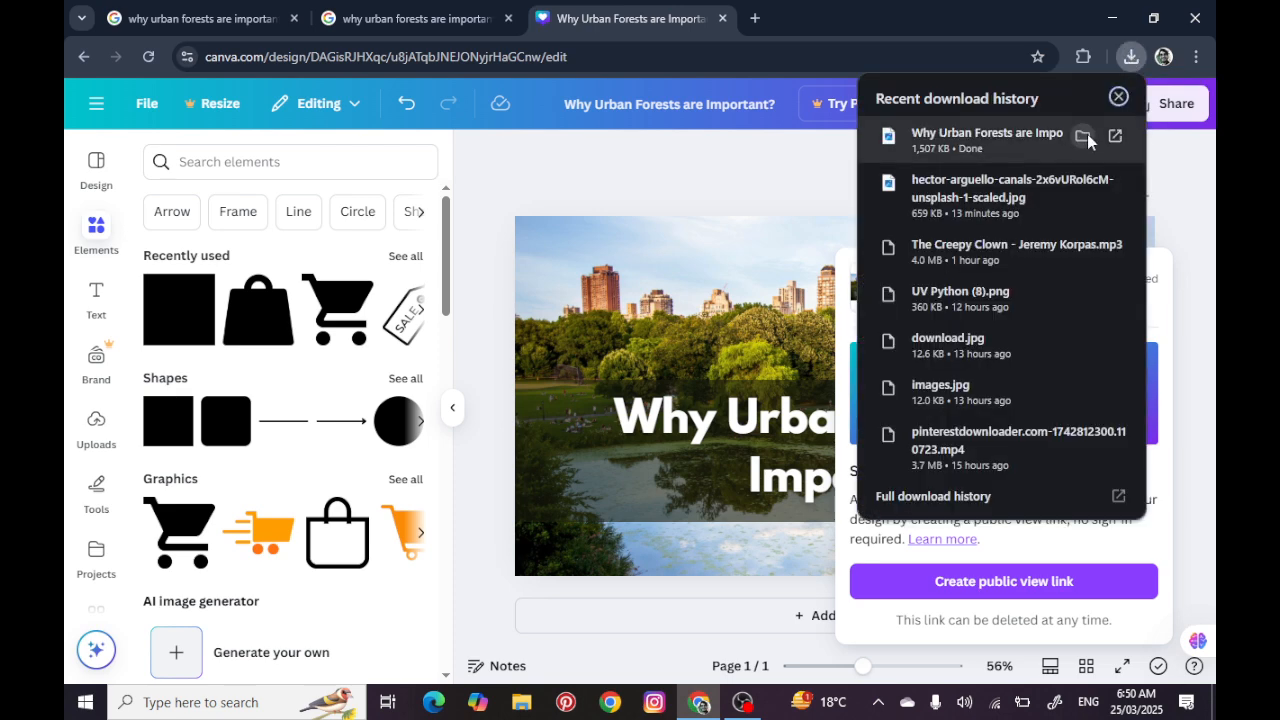
left_click(1083, 135)
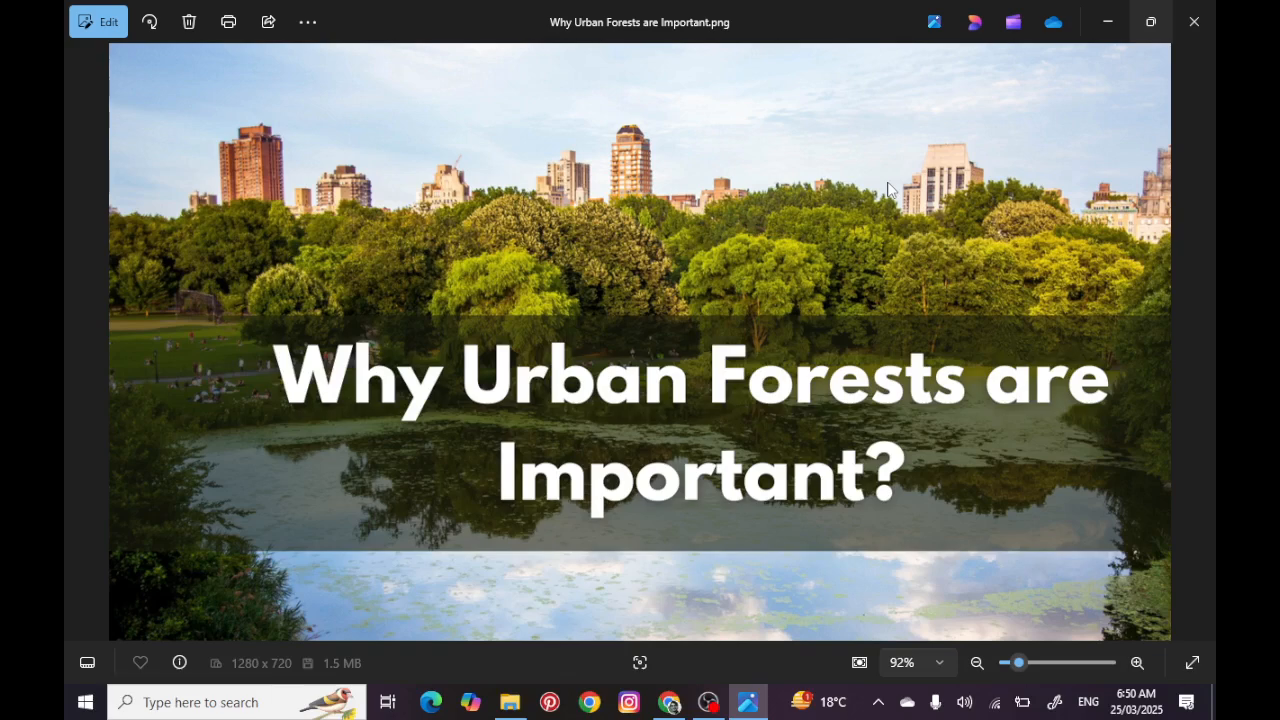
scroll(527, 375, "up", 2)
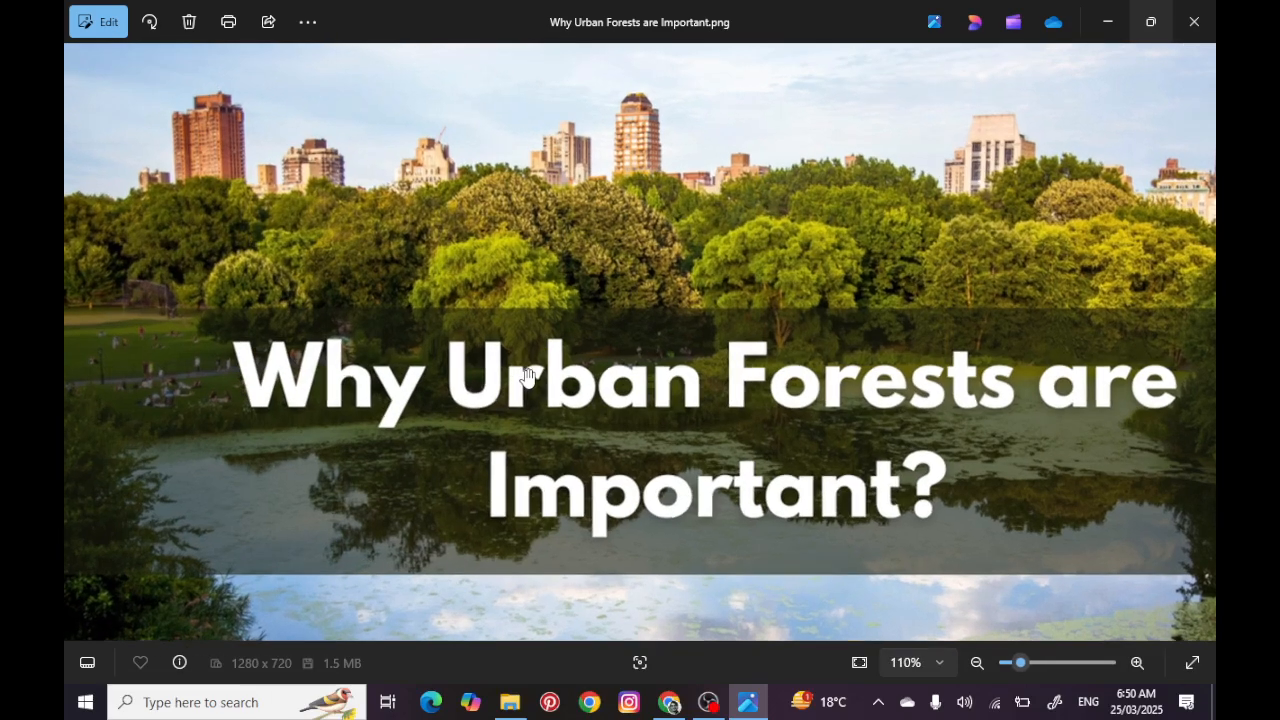
scroll(527, 375, "down", 1)
scroll(527, 375, "down", 1)
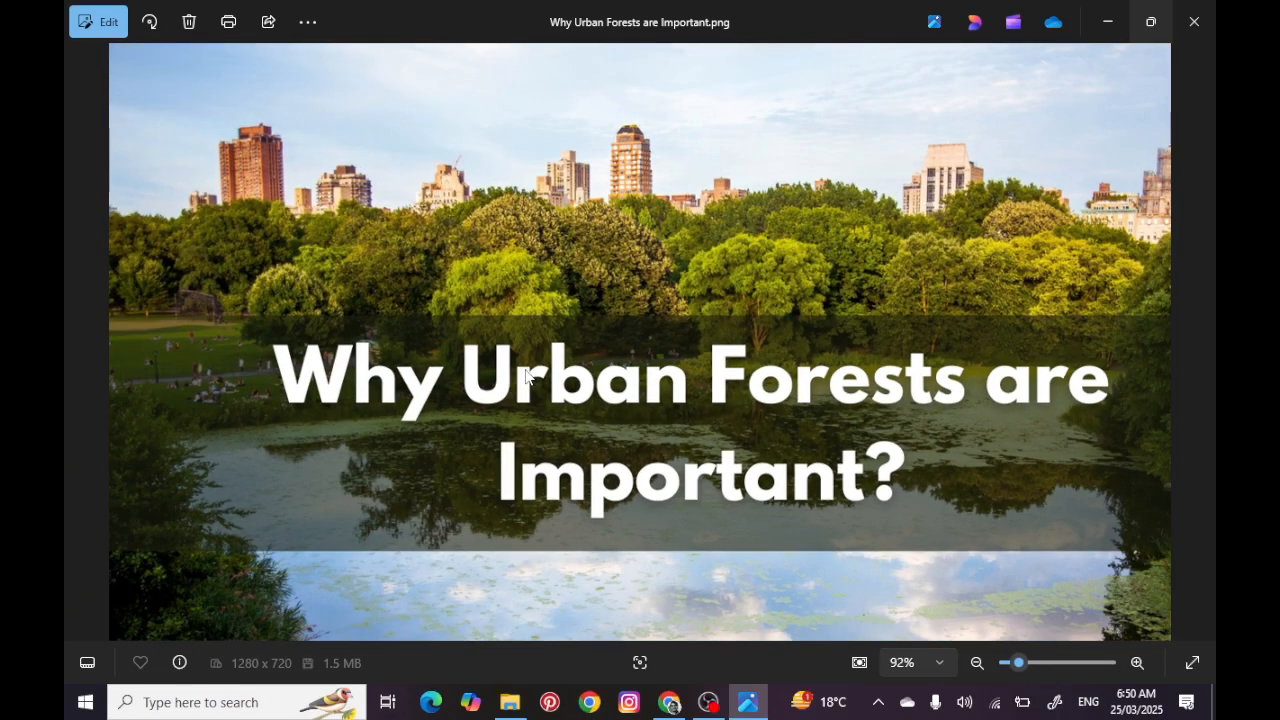